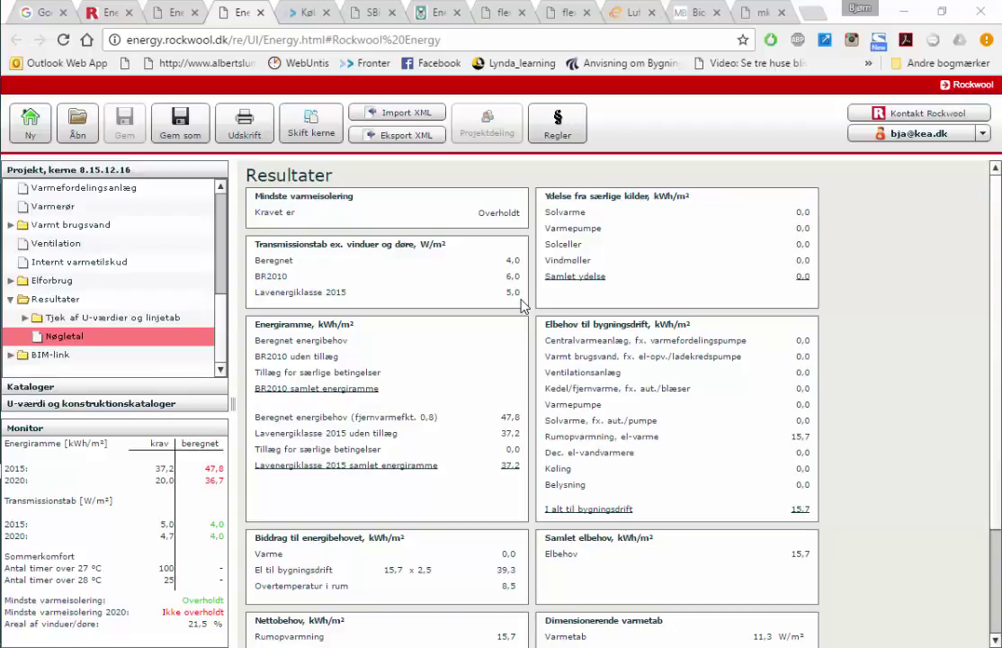
Examine the Nøgletal results, from the minimum insulation and energy frame figures down to the design heat loss.
scroll(523, 326, "down", 1)
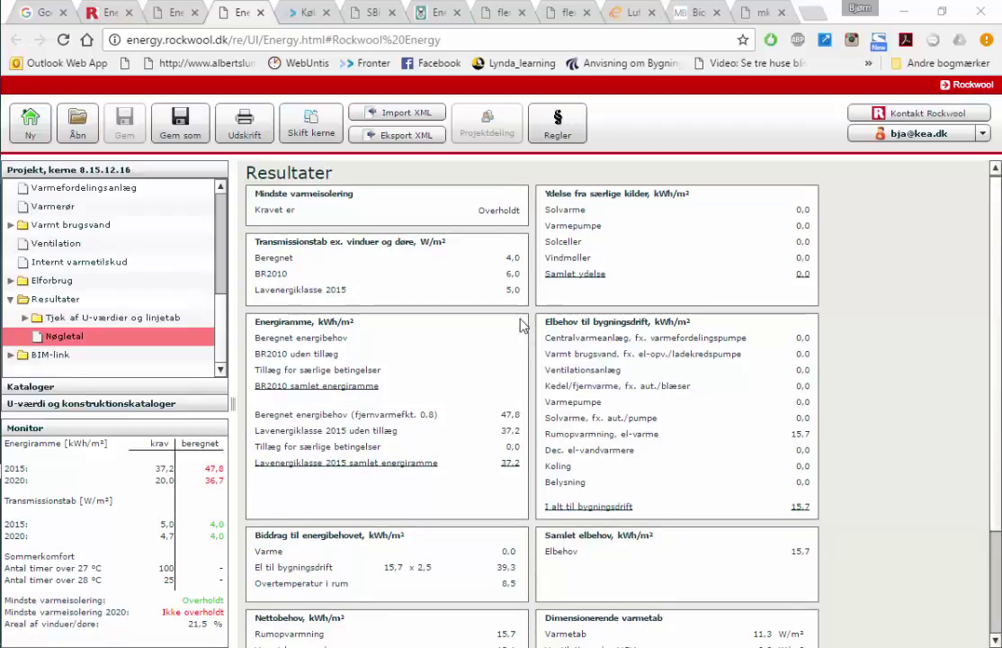
scroll(286, 315, "down", 1)
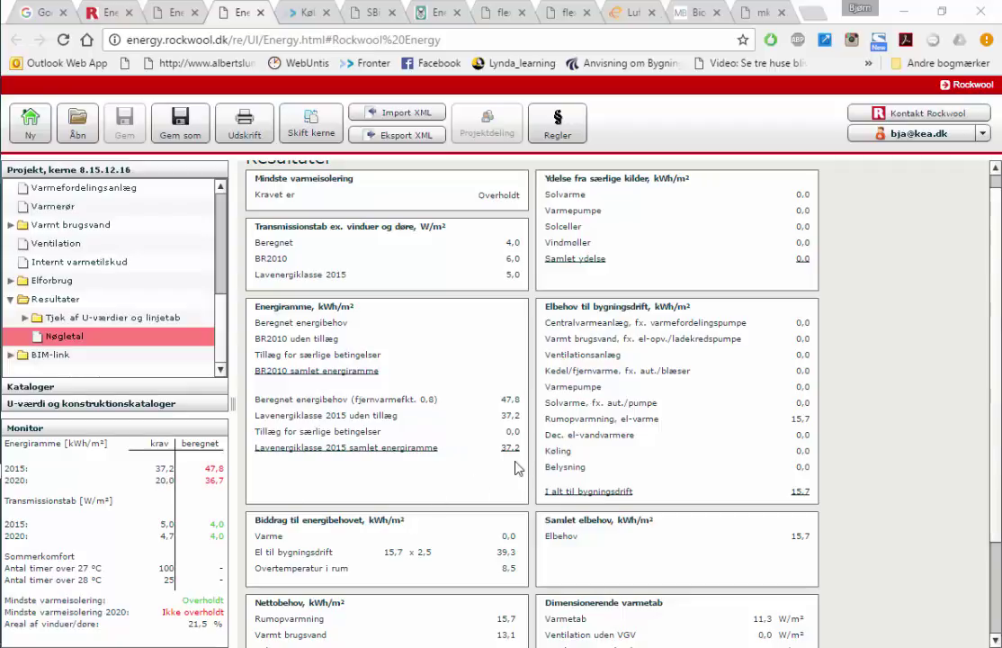
scroll(461, 481, "down", 1)
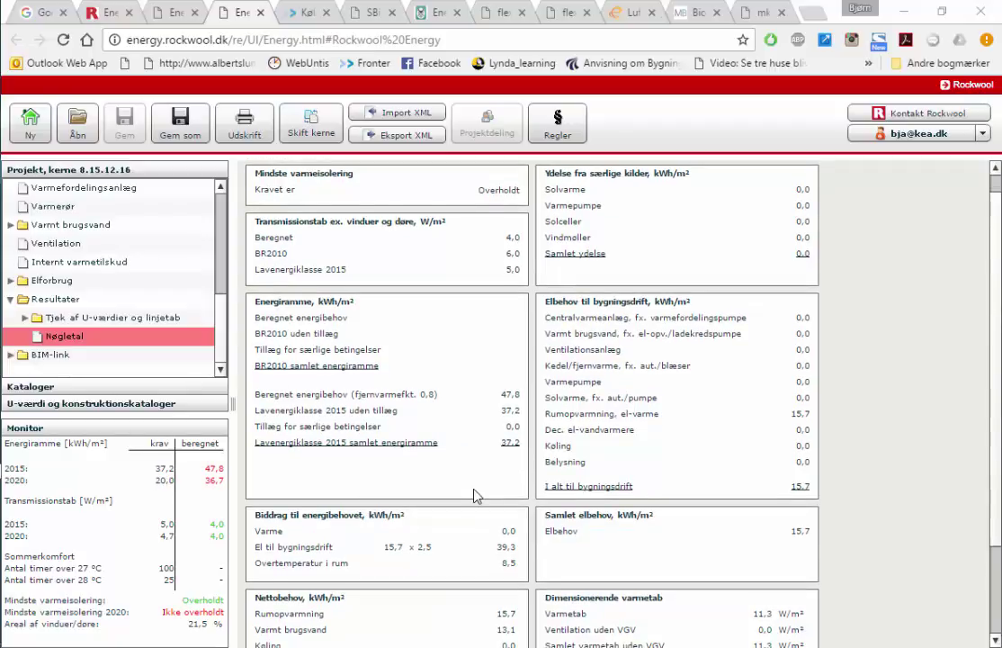
scroll(466, 508, "down", 1)
scroll(466, 510, "down", 2)
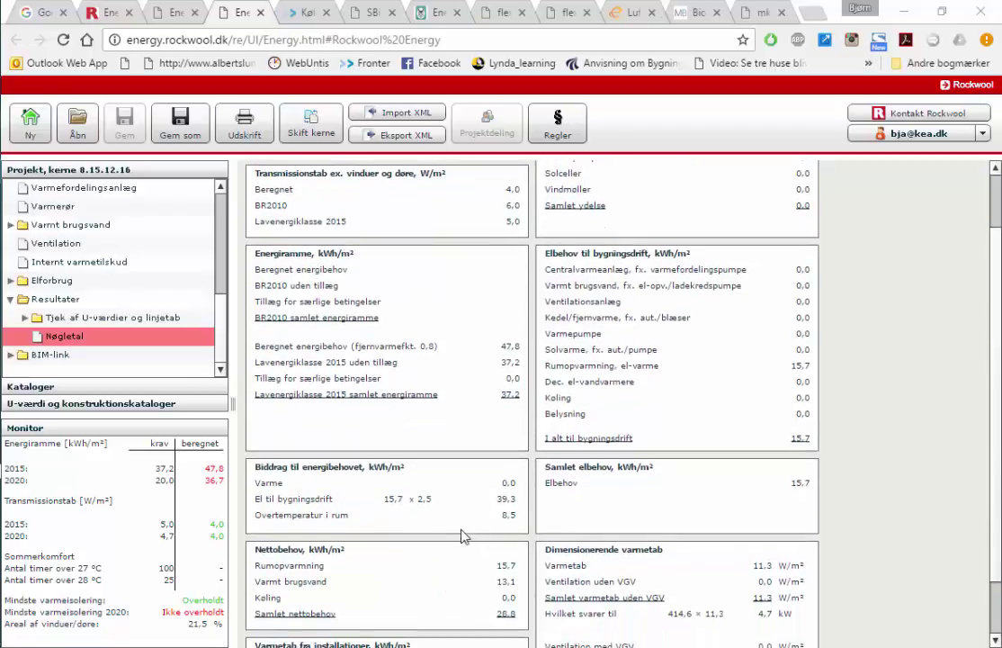
scroll(450, 544, "down", 2)
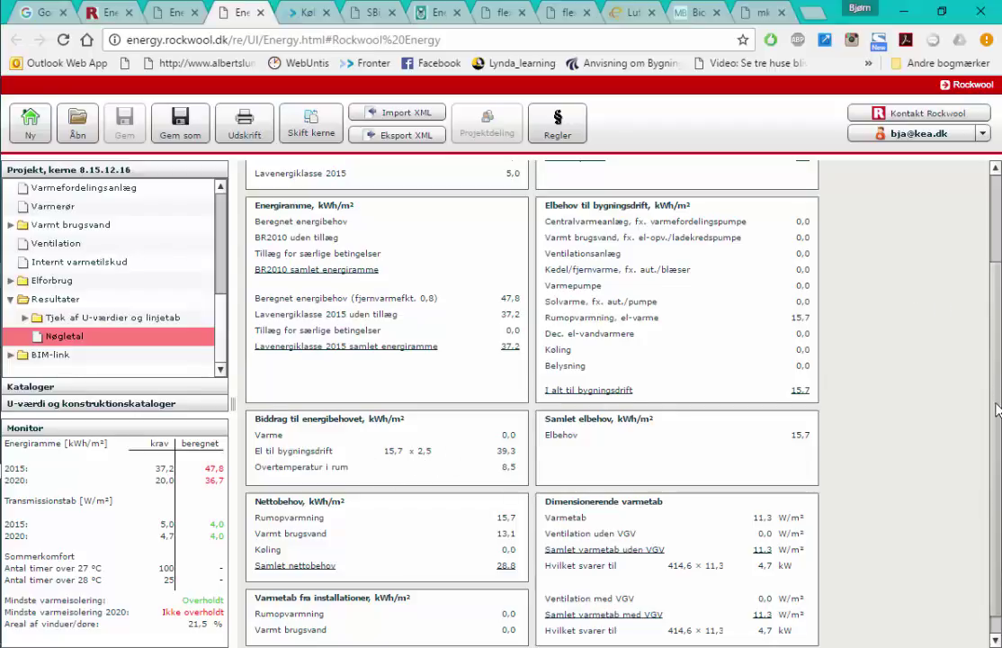
scroll(997, 433, "down", 1)
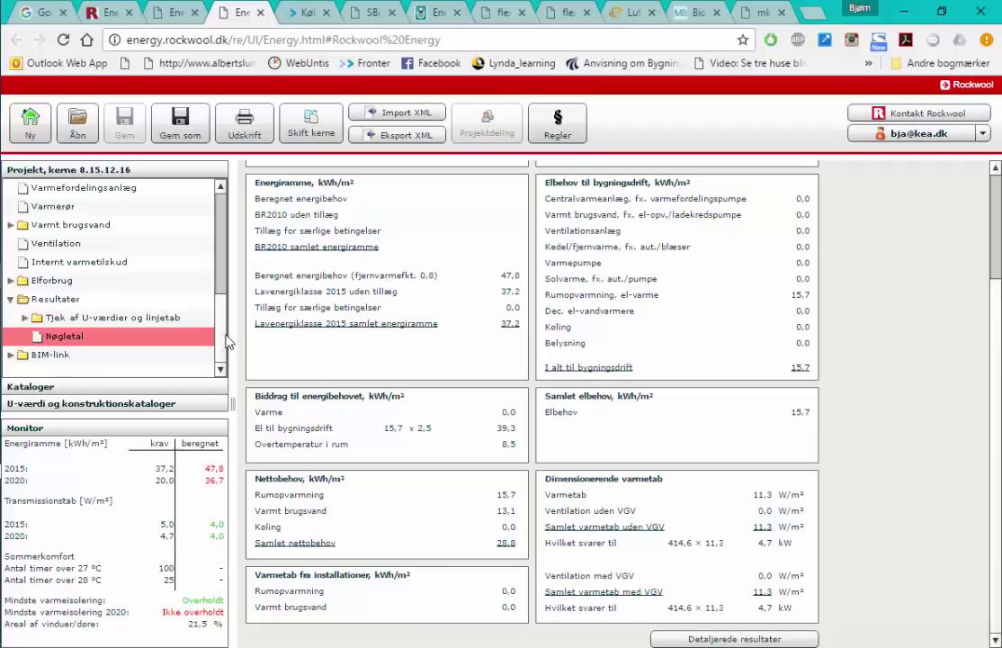
Inspect the Fundament entry in the project's Kuldebroer list, including its psi value and b-factor, and close it without changes.
scroll(224, 343, "up", 6)
scroll(198, 216, "down", 2)
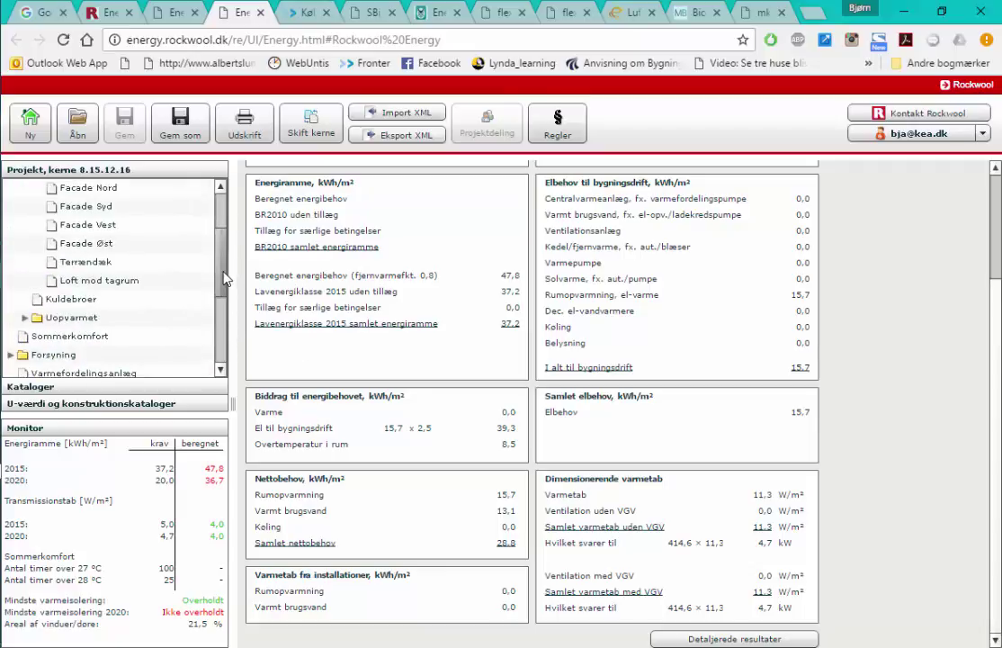
left_click(83, 300)
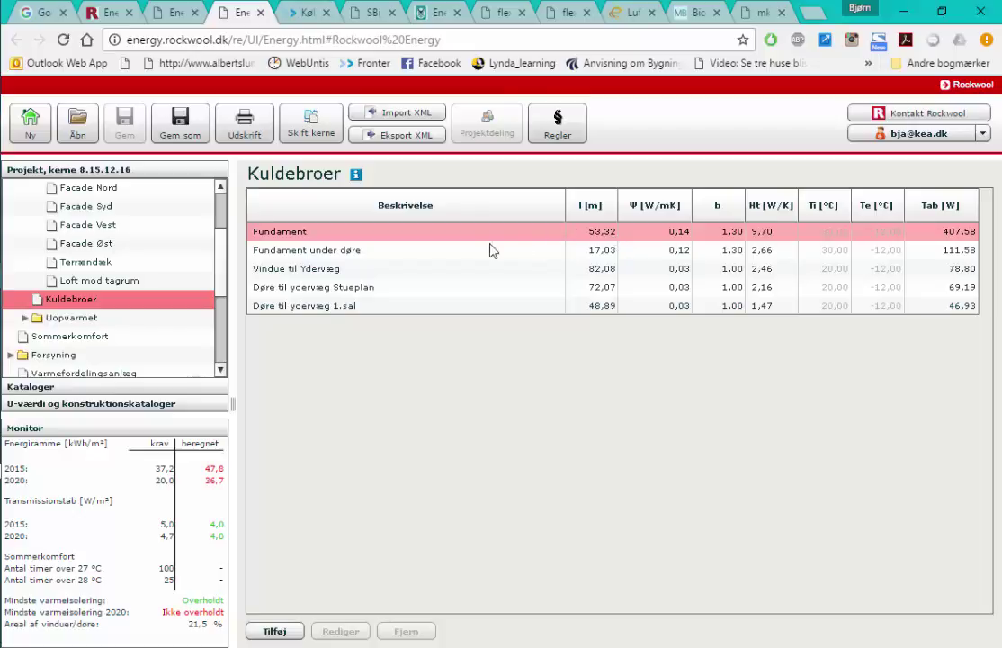
left_click(402, 238)
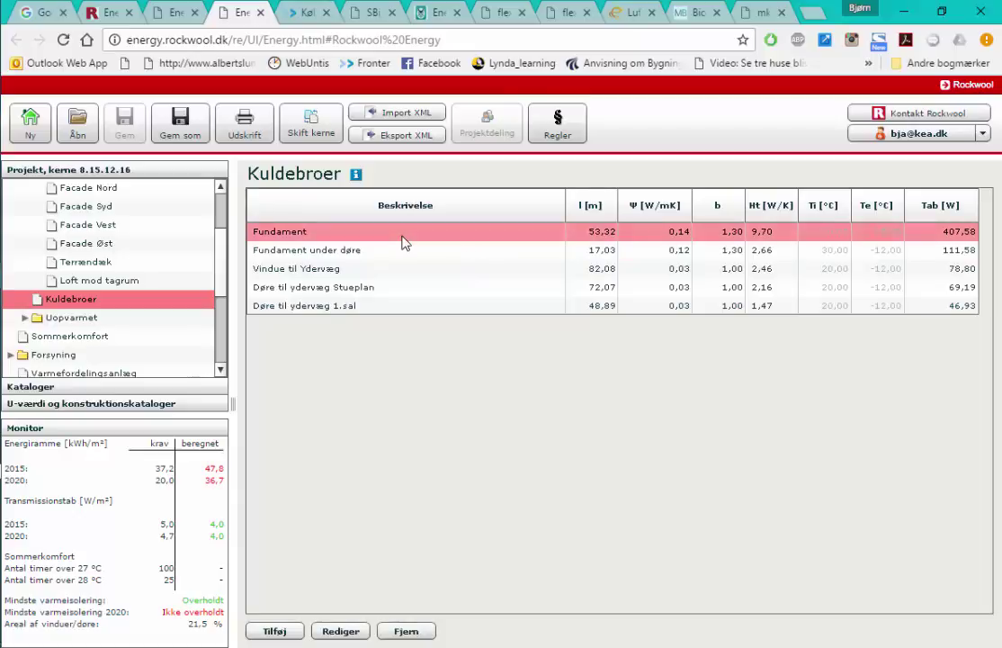
left_click(358, 633)
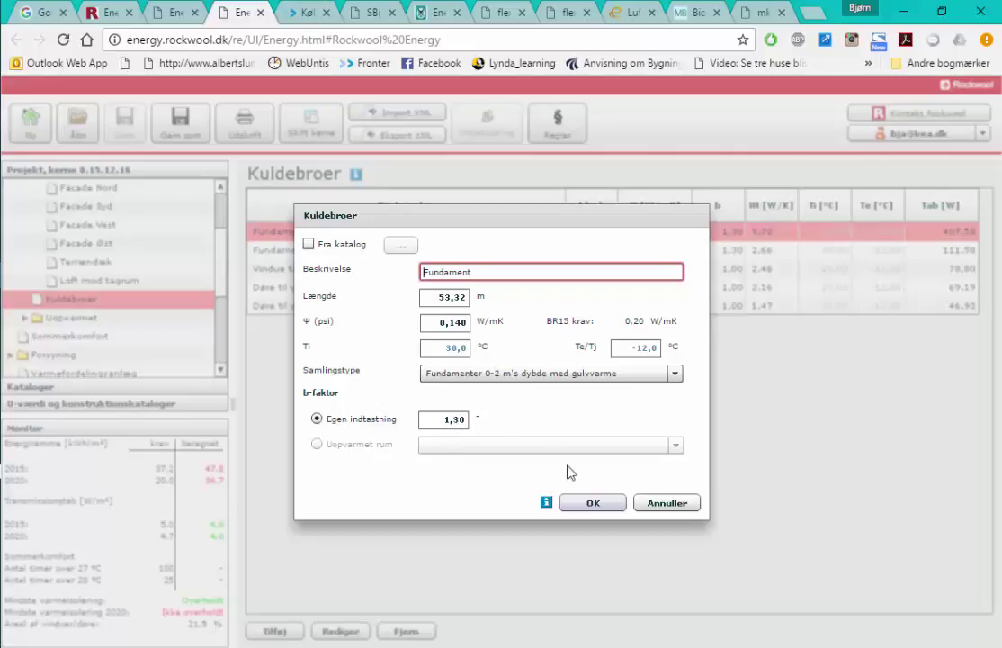
left_click(664, 503)
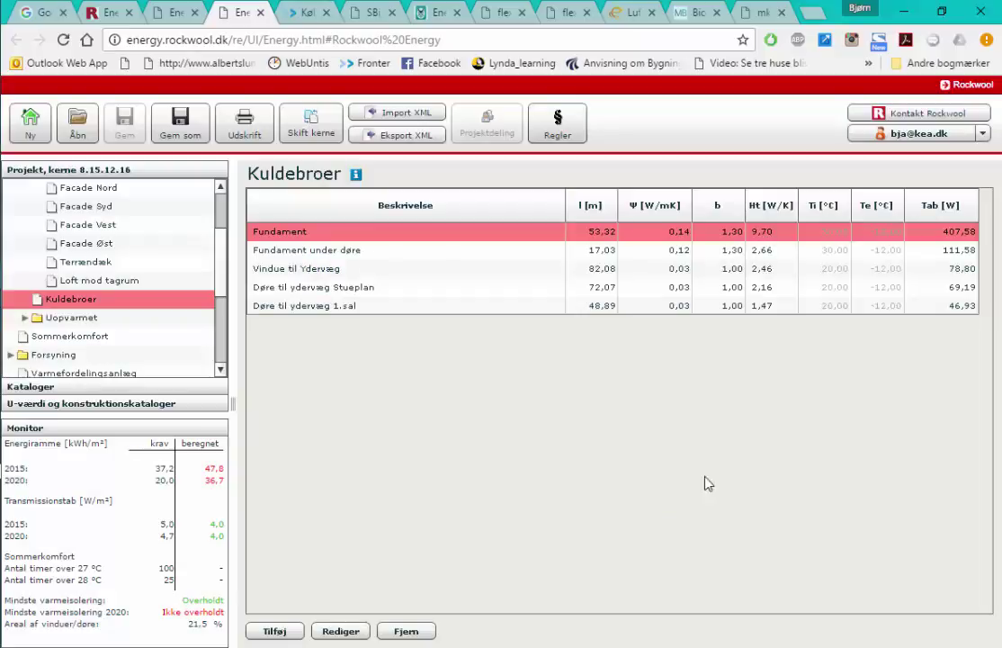
Switch to the SBi 213 guide, search it for "gulvvarme" and go to the section on Korrektion af temperaturfaktoren ved gulvvarme.
left_click(369, 13)
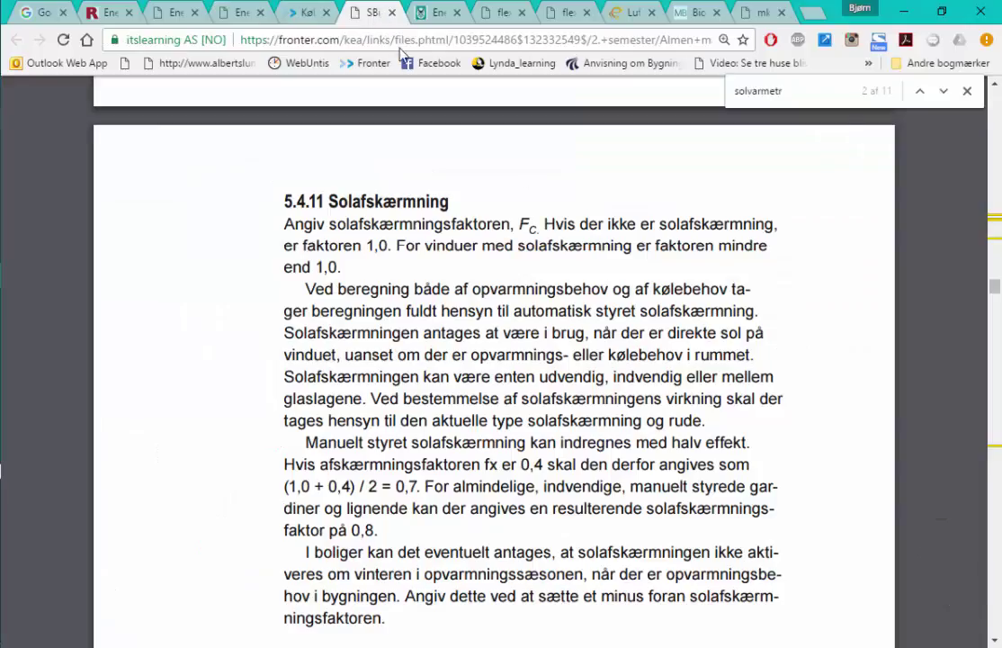
key("ctrl+f")
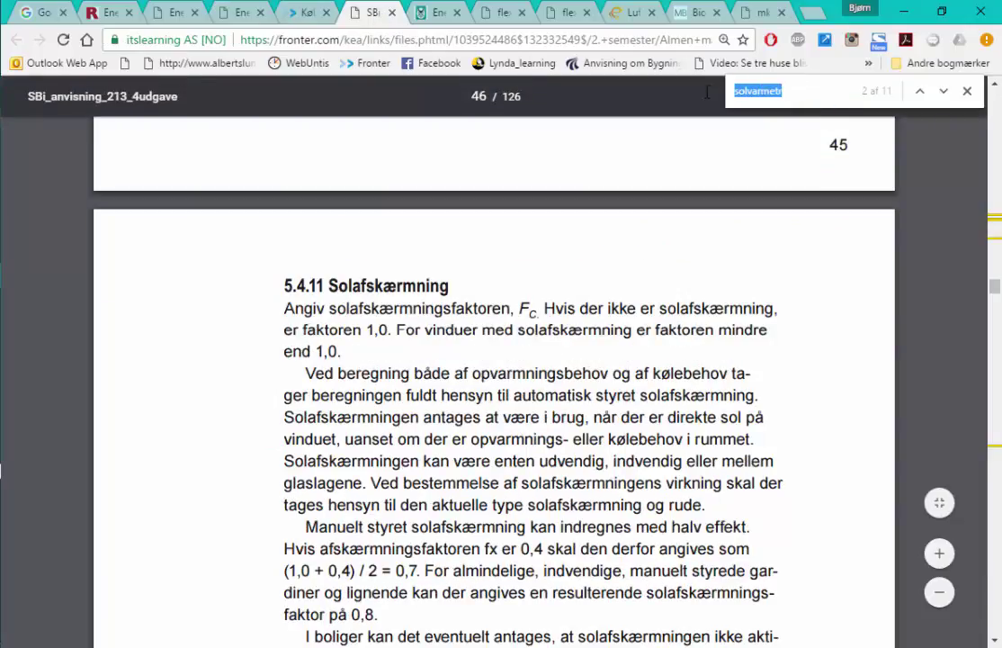
type("gulv")
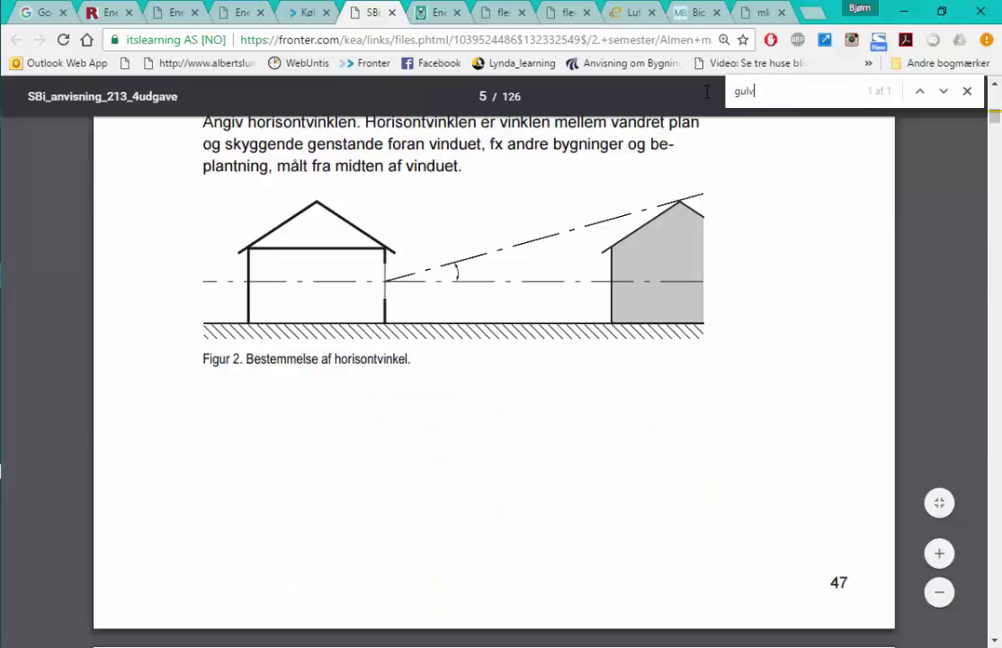
type("varme")
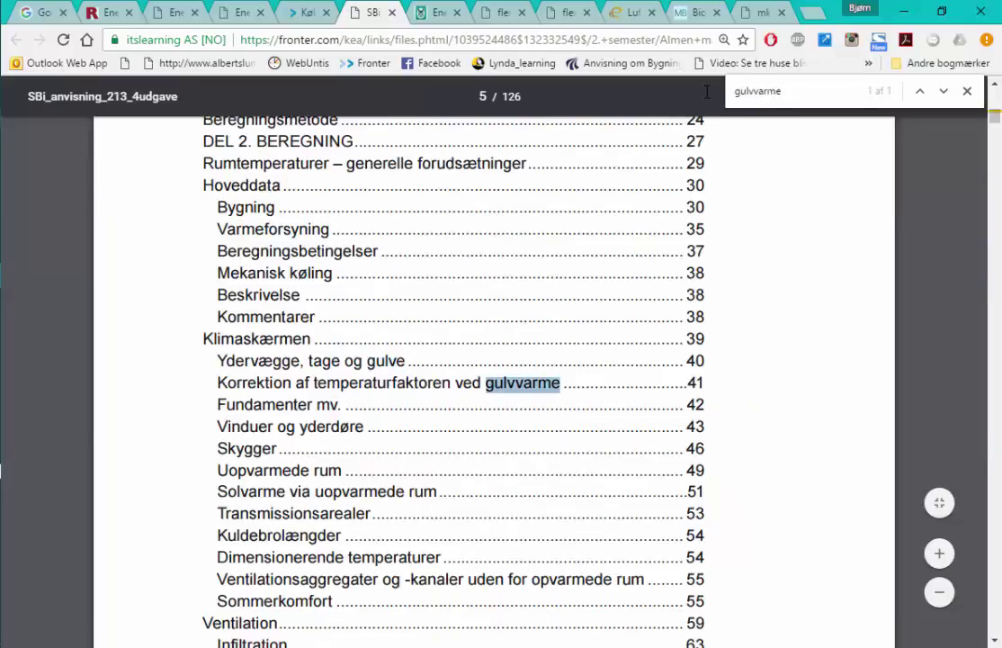
left_click(486, 388)
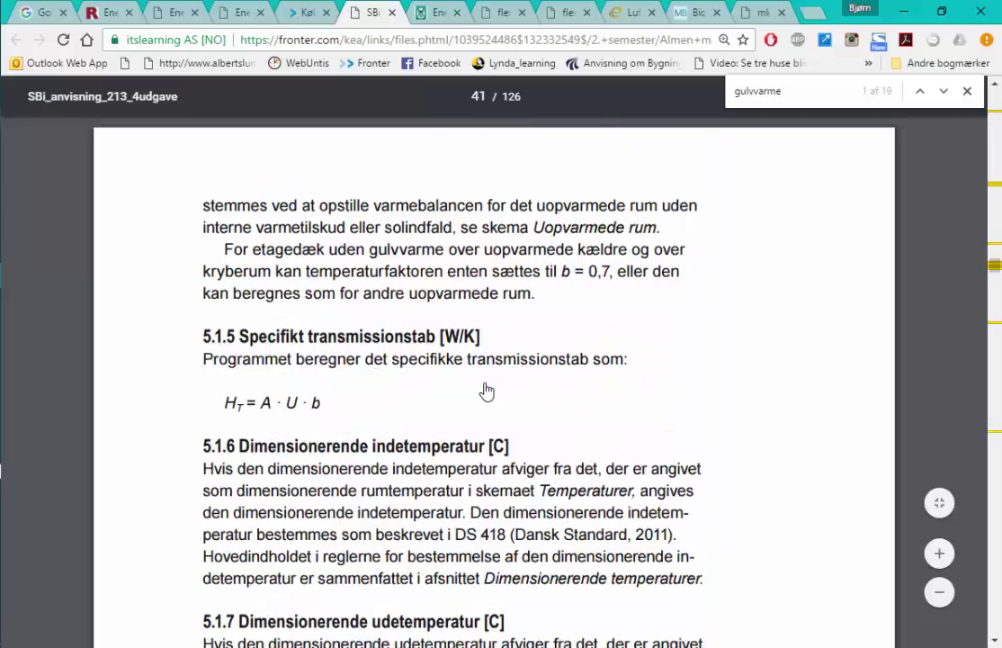
Read section 5.1.4 Temperaturfaktor on page 40 to see which building parts use which temperature factor.
scroll(558, 336, "down", 2)
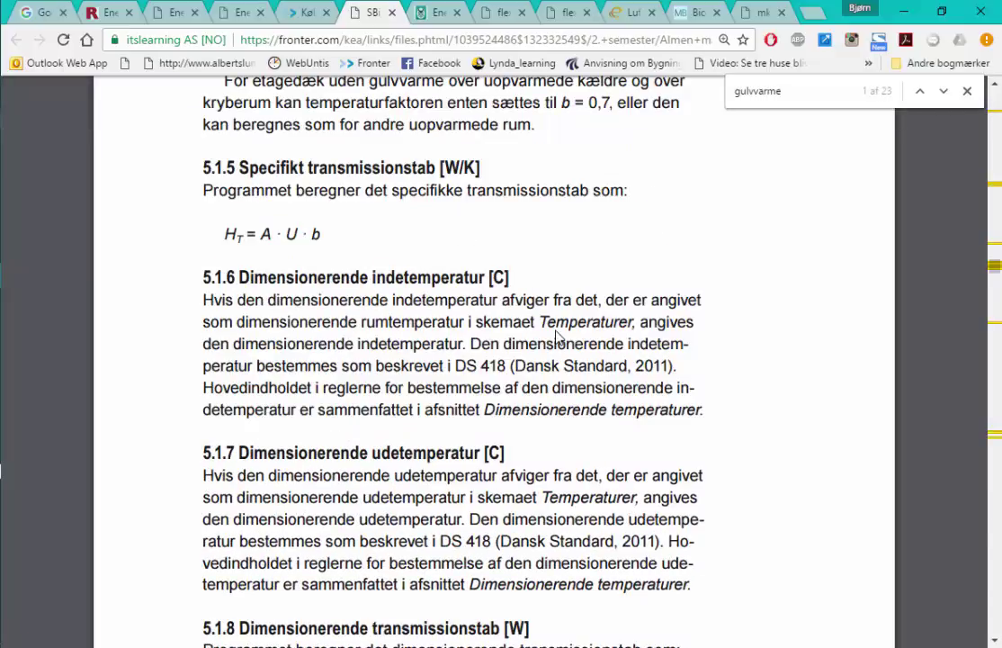
scroll(547, 326, "down", 5)
scroll(542, 329, "up", 2)
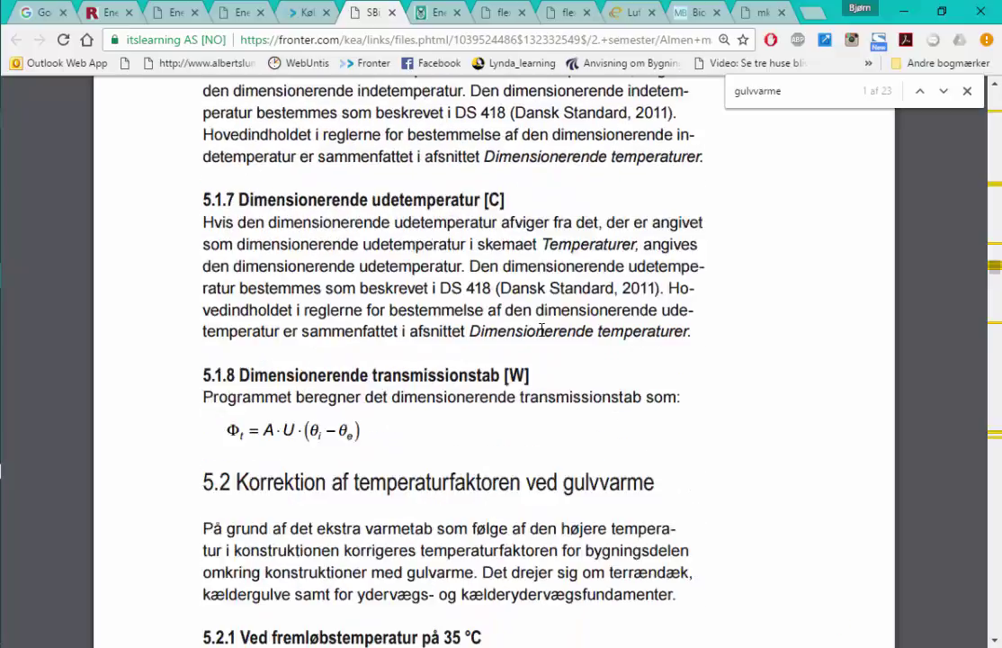
scroll(541, 329, "up", 9)
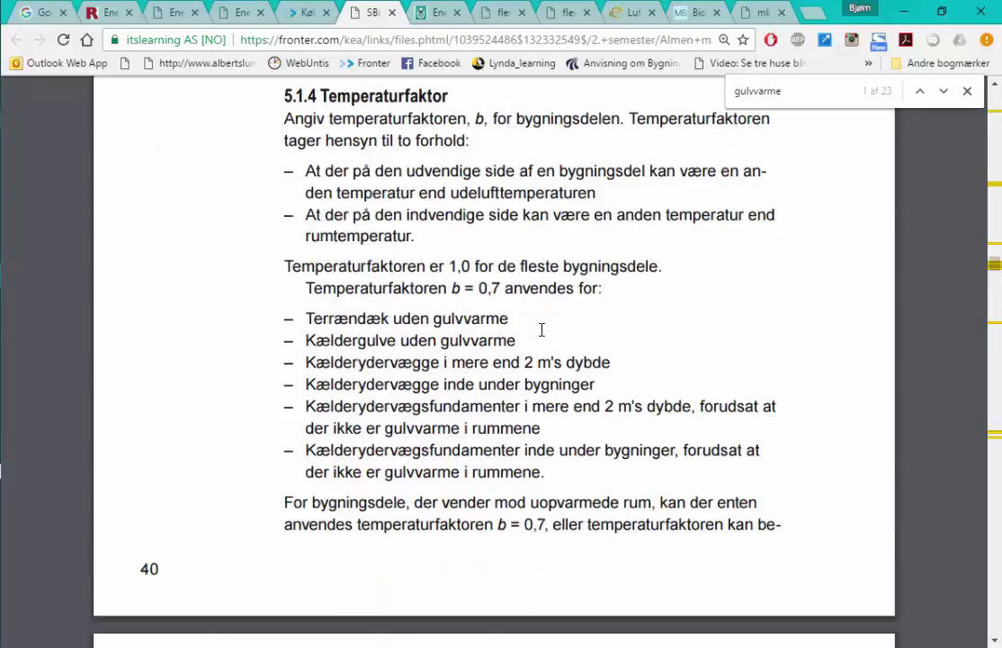
scroll(542, 329, "up", 1)
scroll(541, 331, "down", 1)
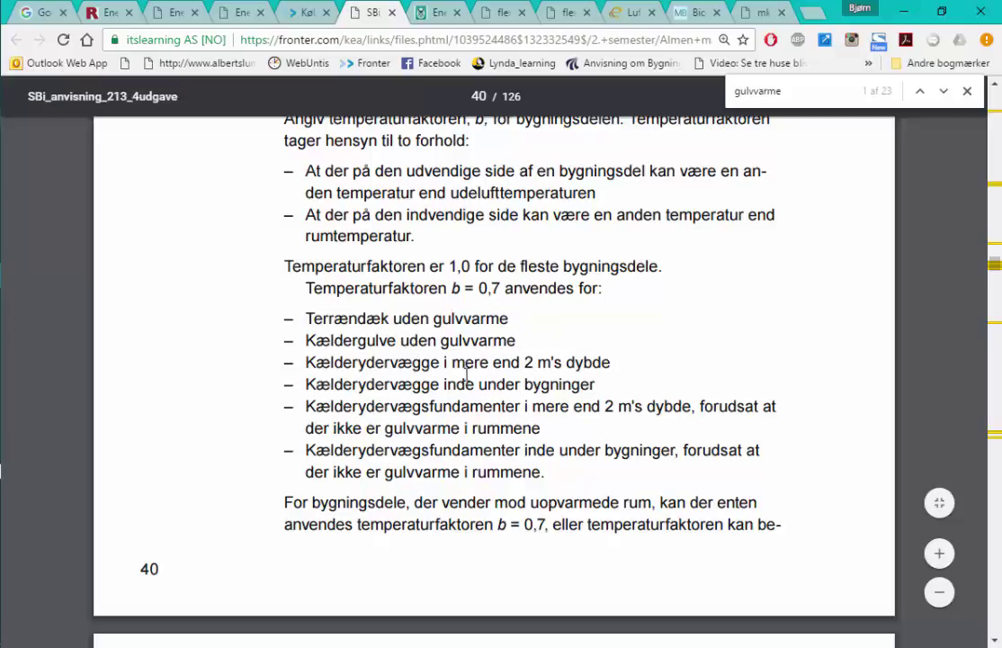
scroll(467, 373, "down", 4)
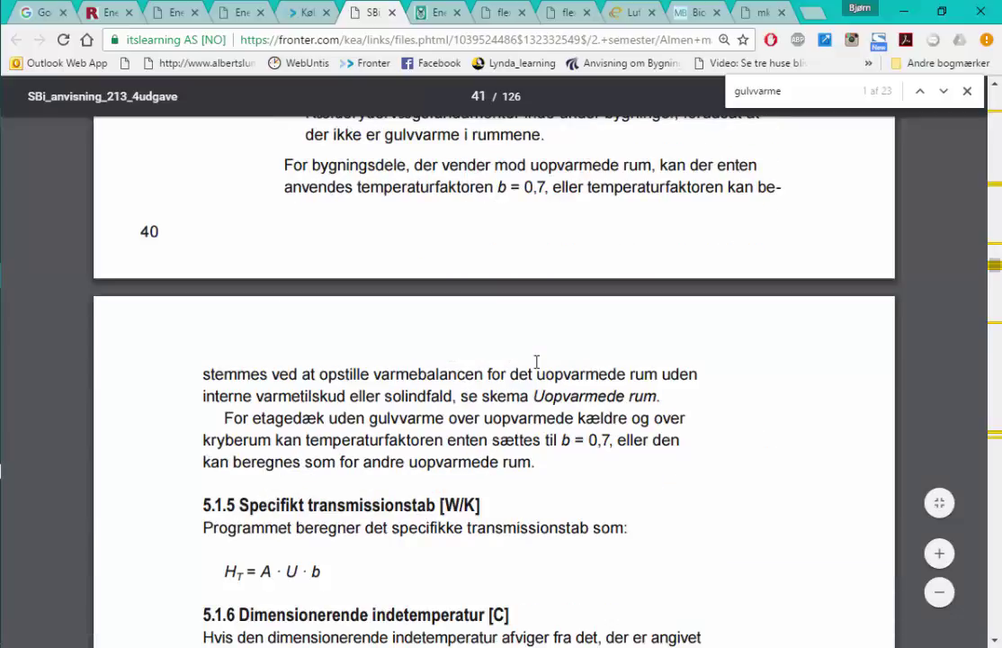
scroll(537, 362, "up", 4)
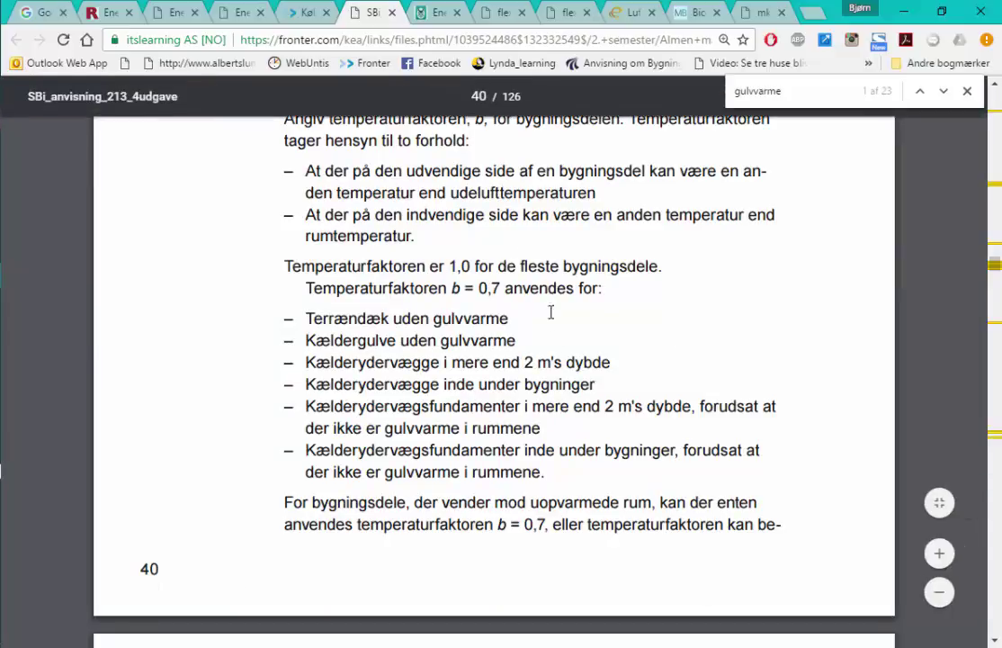
scroll(544, 360, "up", 3)
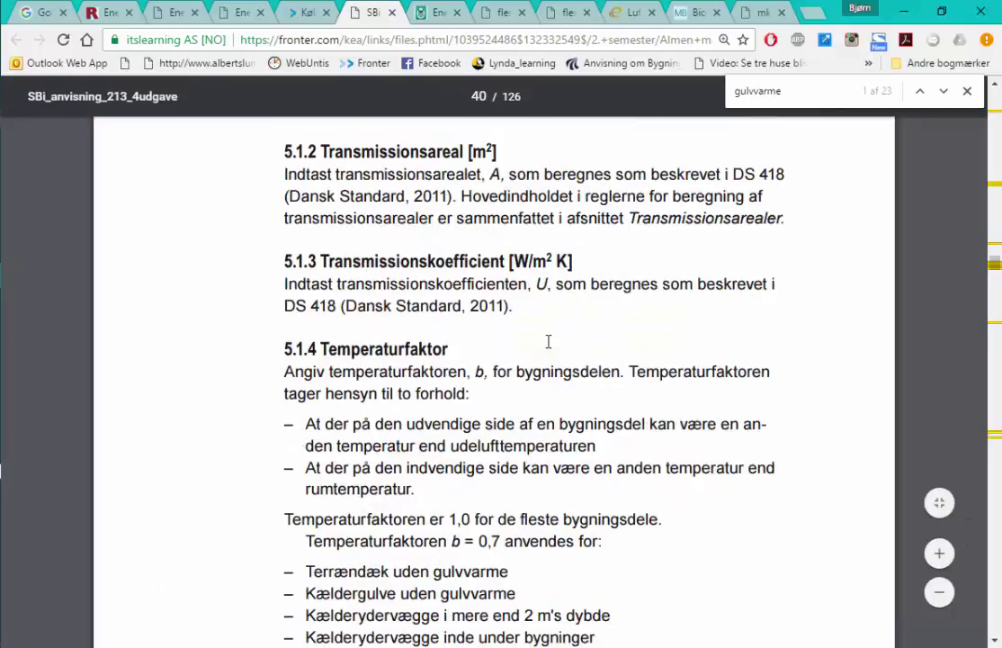
scroll(548, 342, "down", 2)
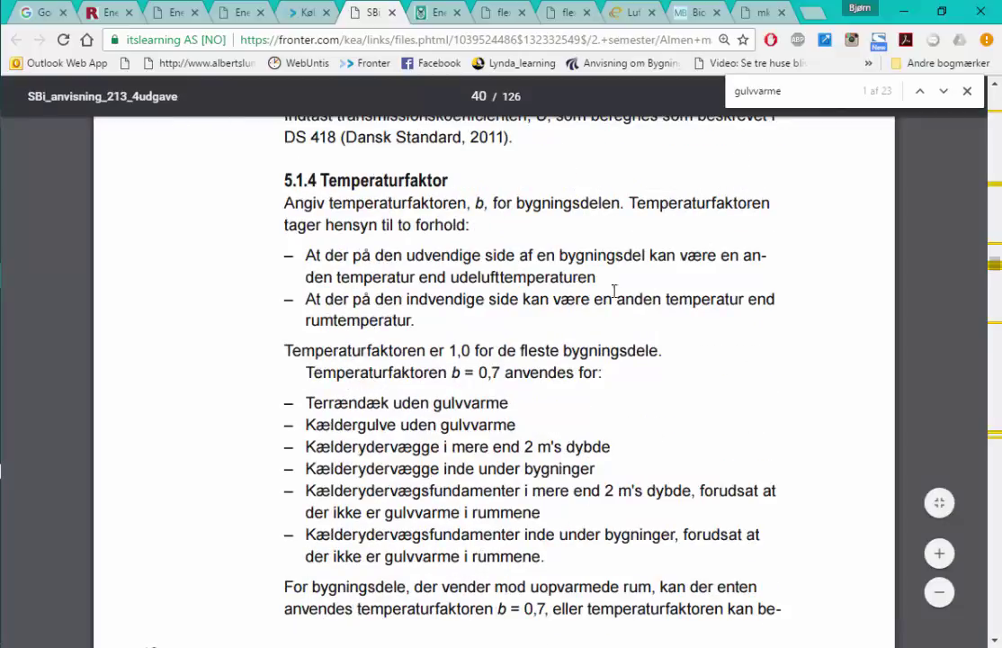
scroll(482, 438, "down", 5)
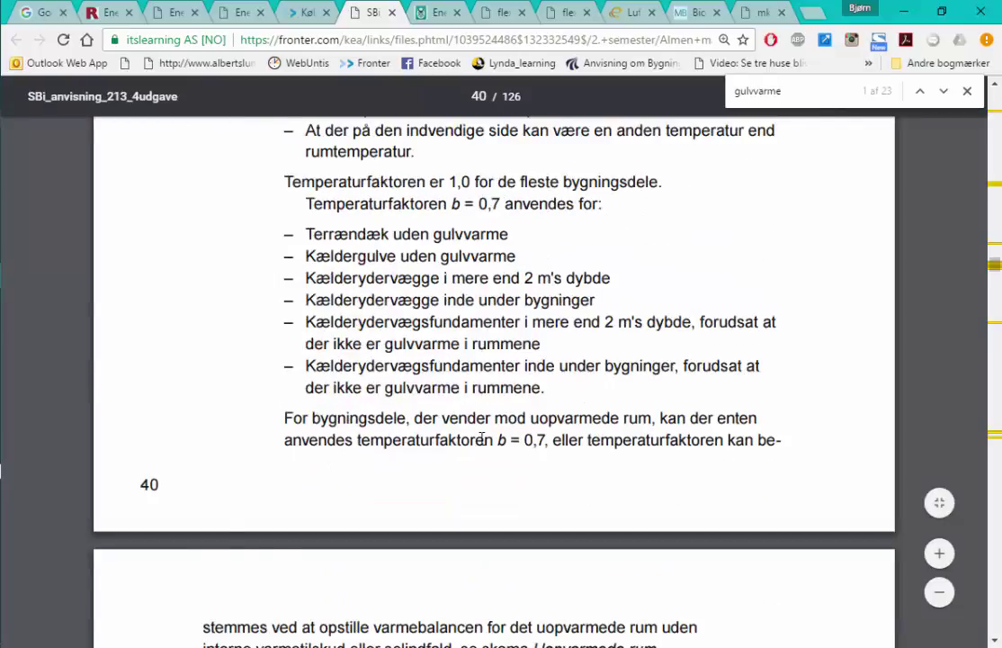
Read section 5.2 on correcting the temperature factor for floor heating, including foundations at a 35 °C supply temperature.
scroll(482, 438, "down", 10)
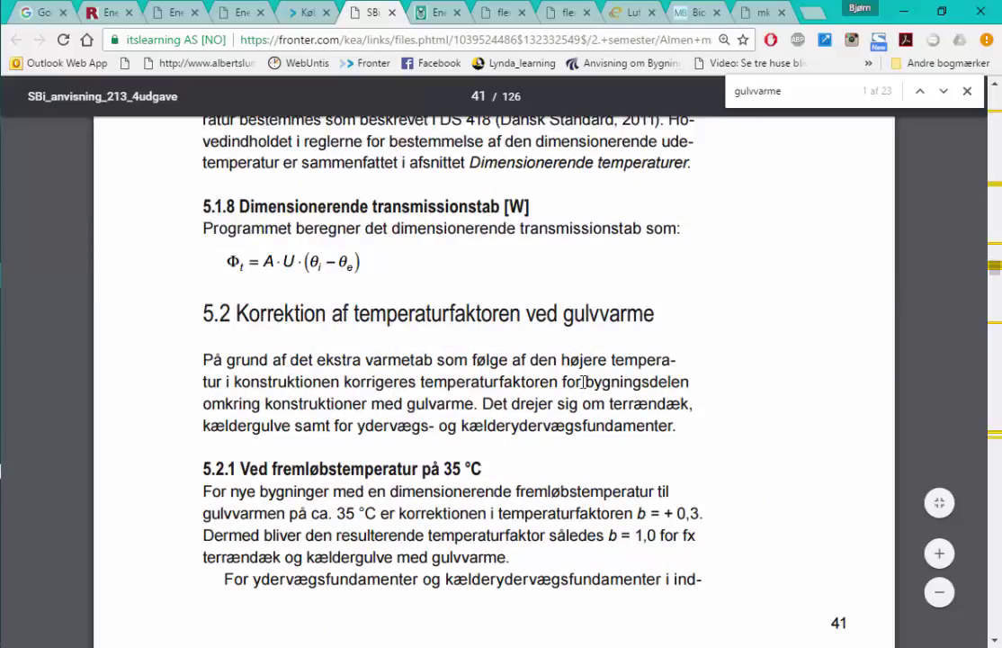
scroll(579, 381, "down", 5)
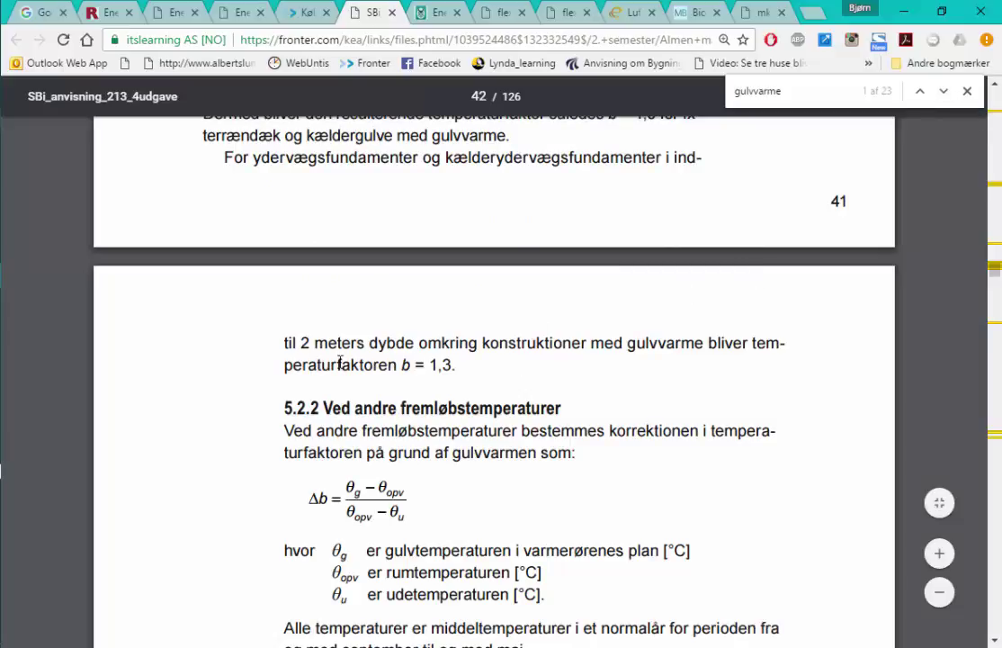
scroll(519, 378, "up", 2)
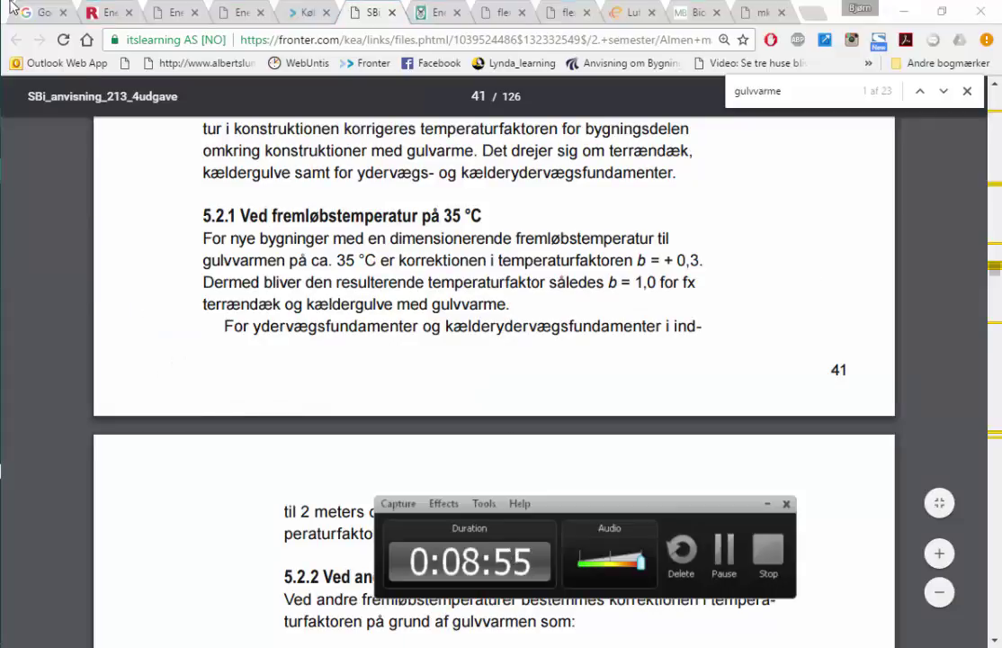
Return to the Kuldebroer list in Rockwool Energy and search the computer for "ds418".
left_click(233, 14)
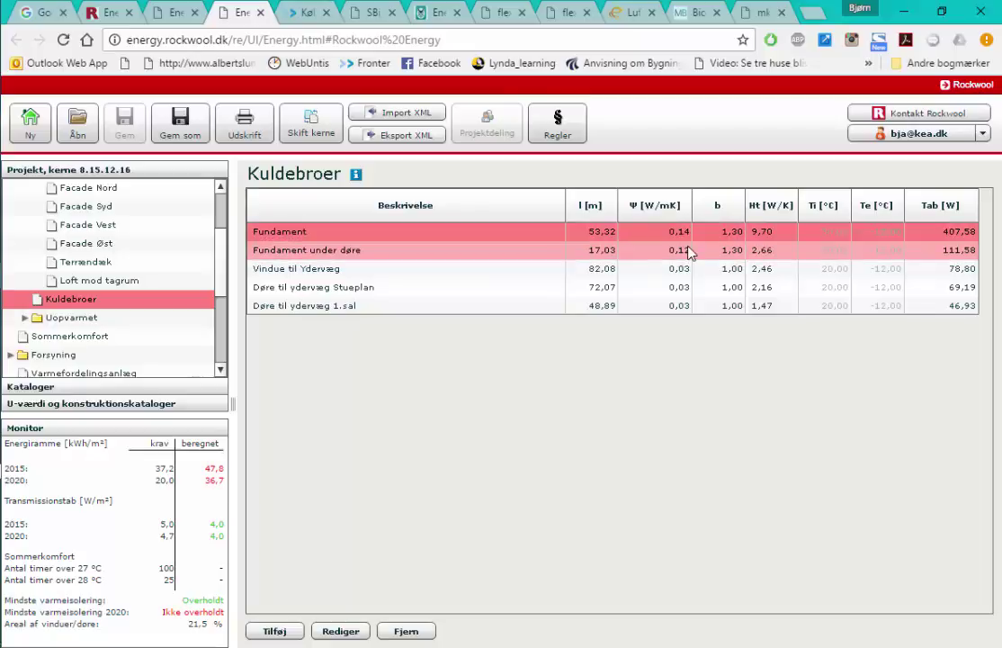
key("super")
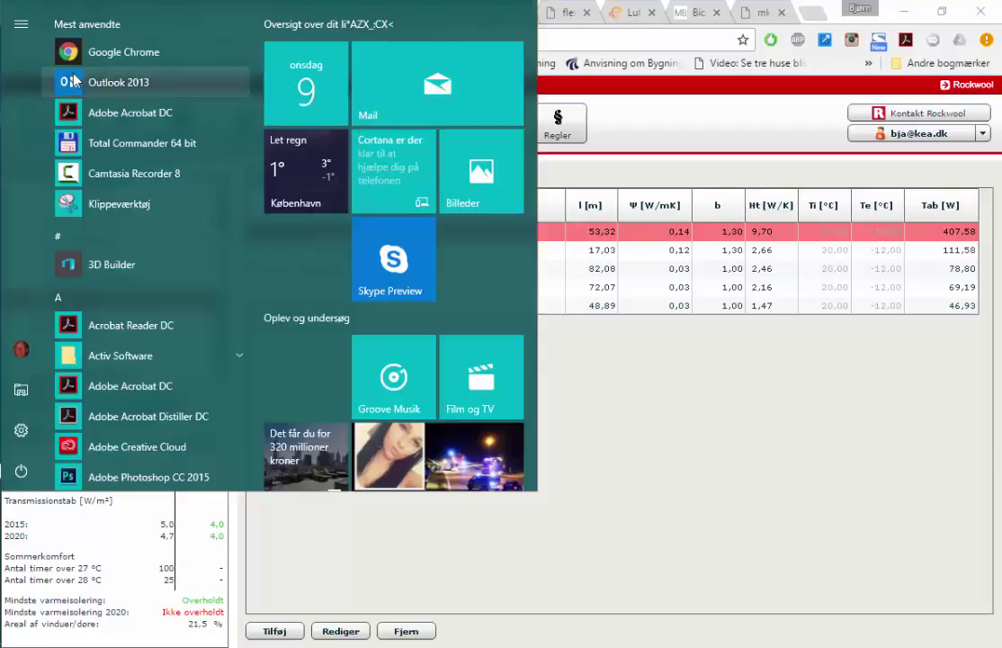
type("ds")
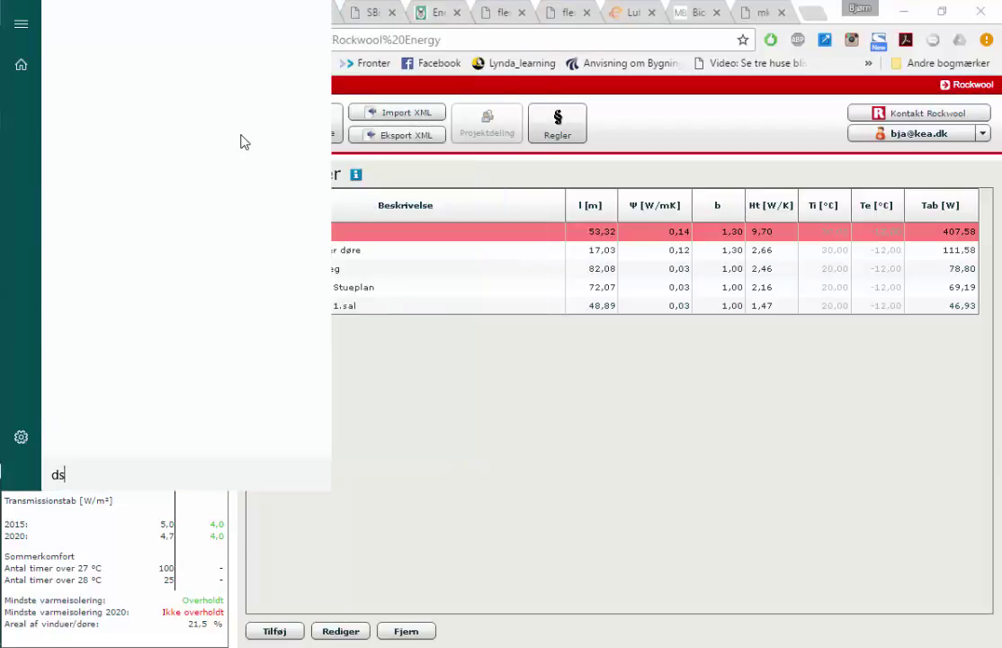
type("41")
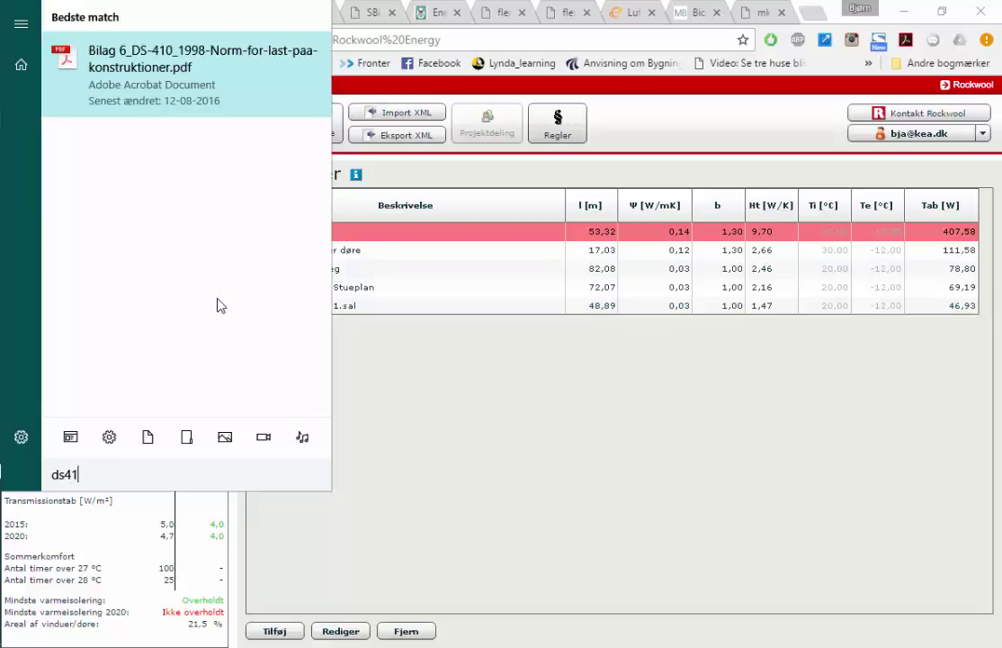
type("8")
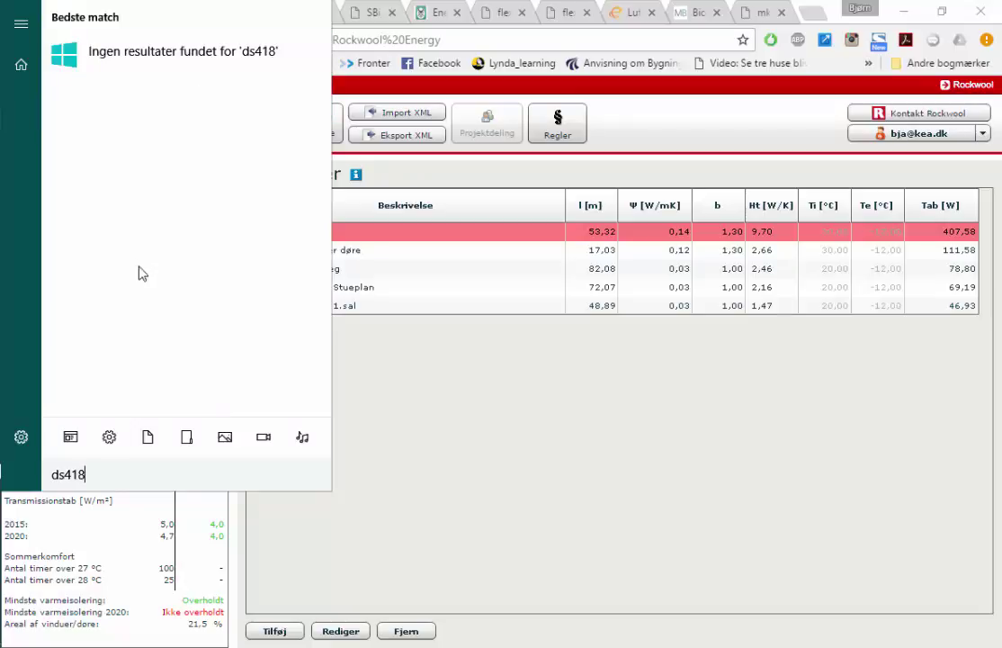
Replace the computer search term with "Ds418" to look for the standard again.
key("BackSpace")
key("BackSpace")
key("BackSpace")
key("BackSpace")
key("BackSpace")
type("Ds")
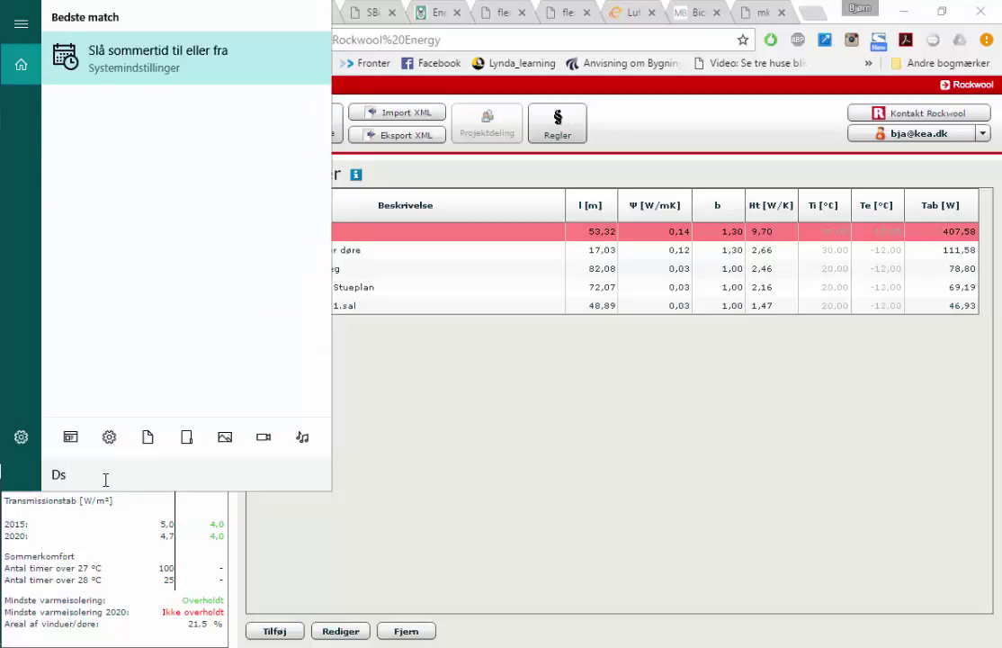
type("418")
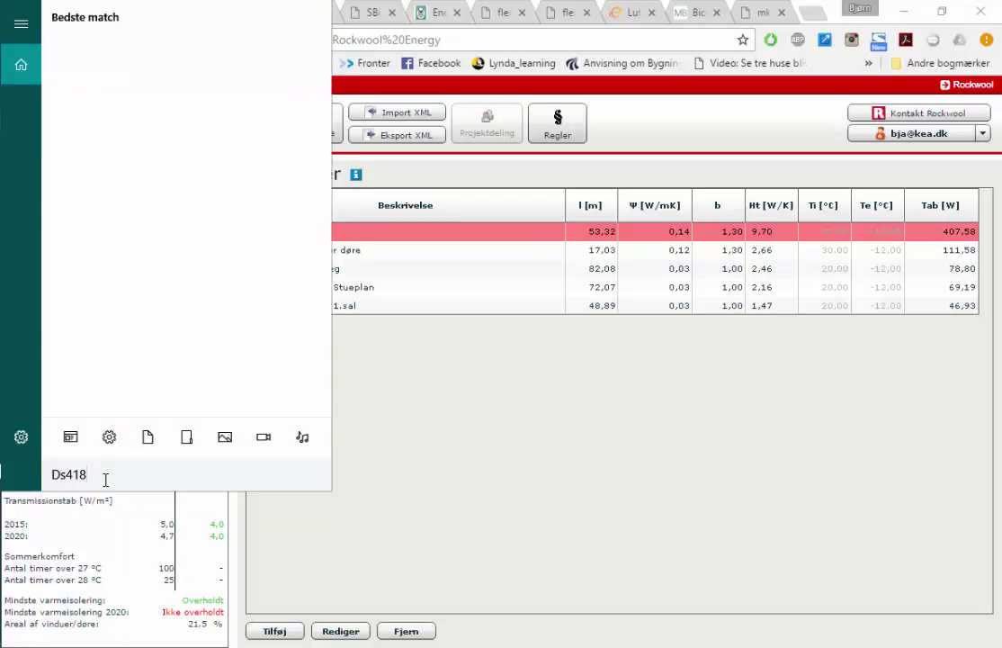
left_click(548, 463)
key("alt+Tab")
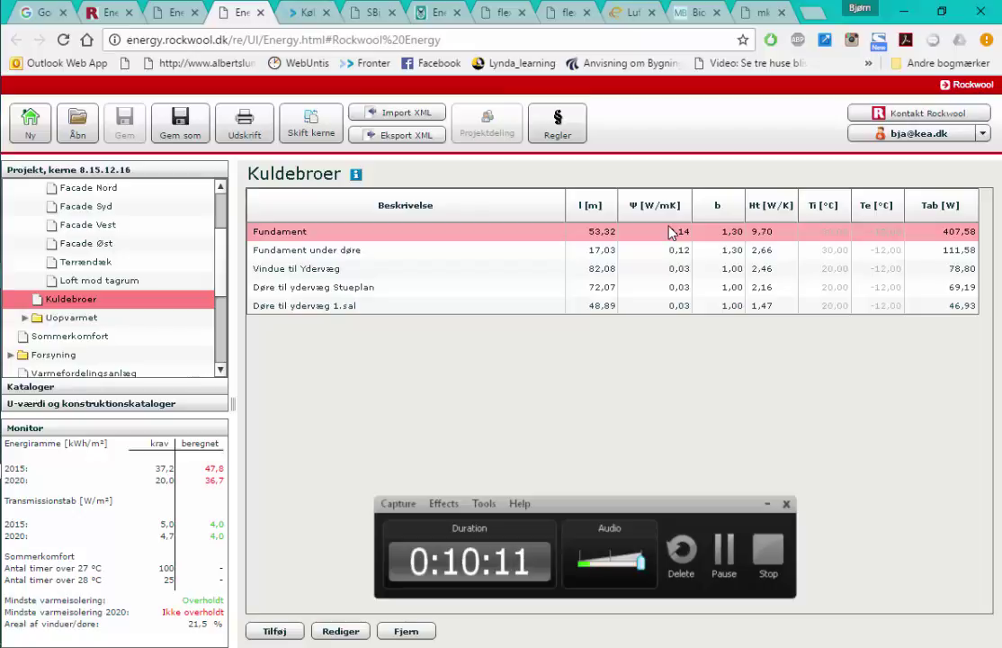
left_click(767, 504)
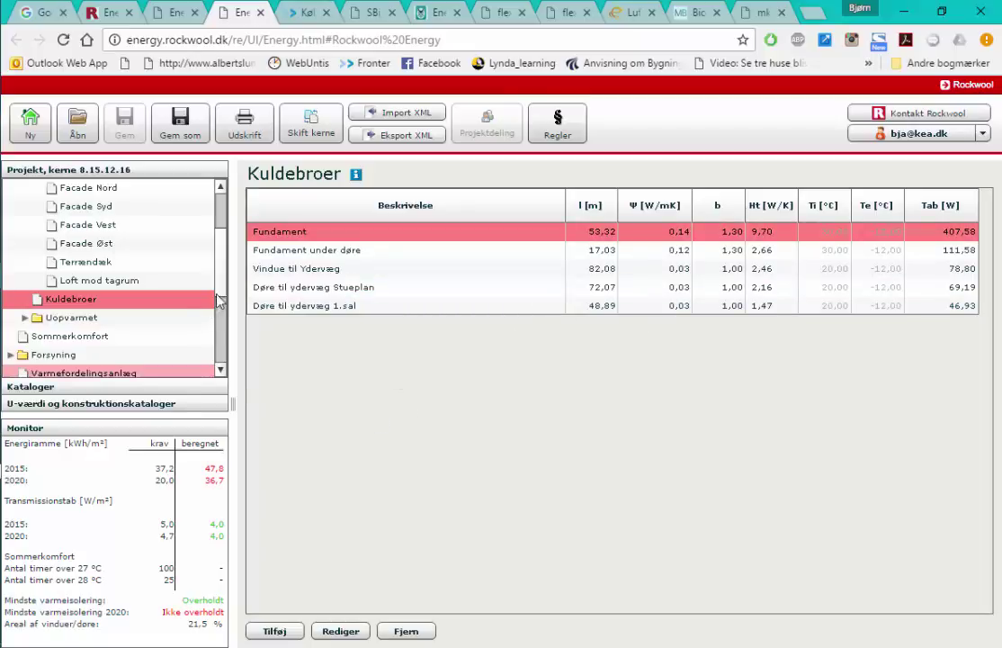
View the Uopvarmet room list and set the Sommerkomfort floor area (Gulvareal) to 32 m².
scroll(219, 295, "down", 1)
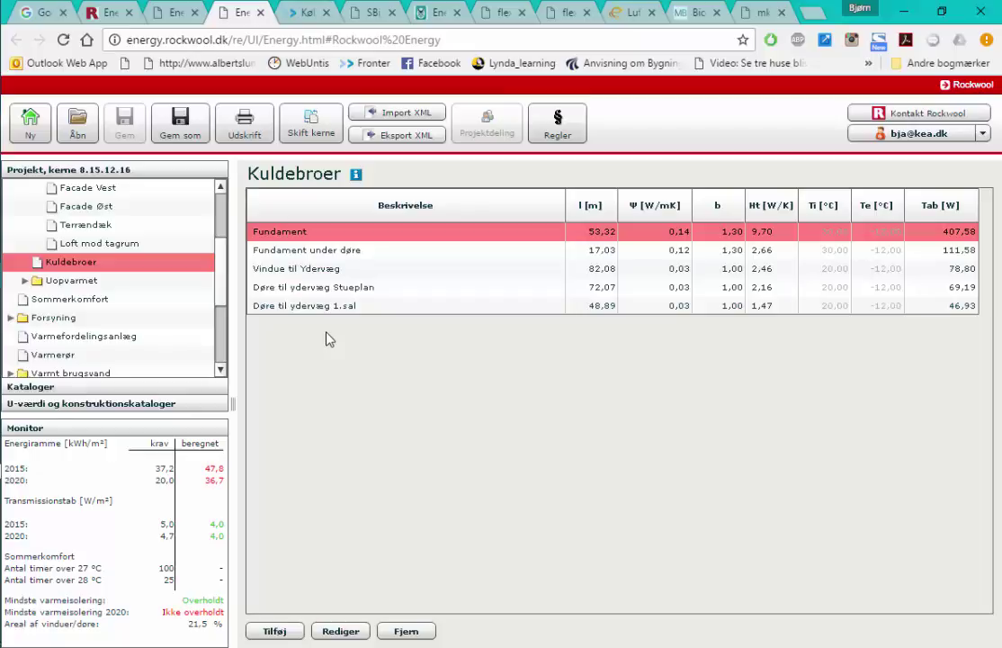
left_click(72, 281)
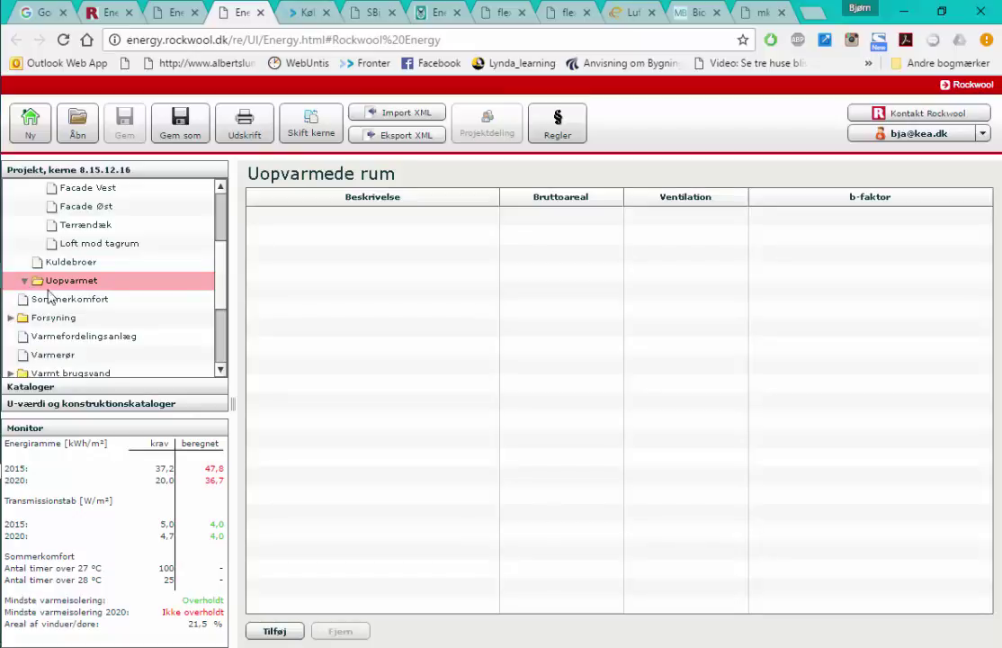
left_click(221, 371)
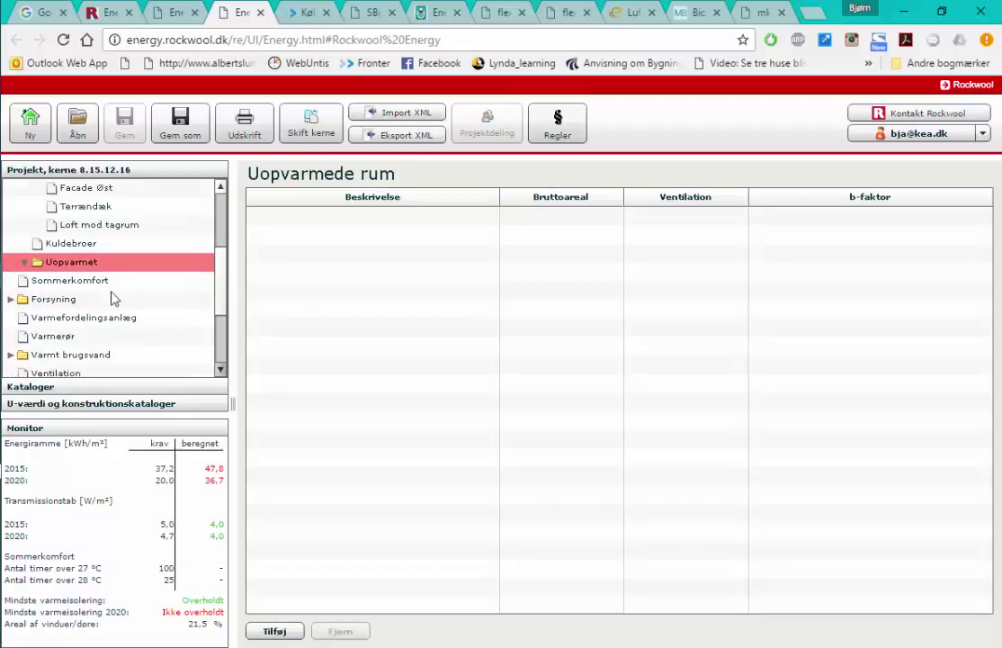
left_click(101, 284)
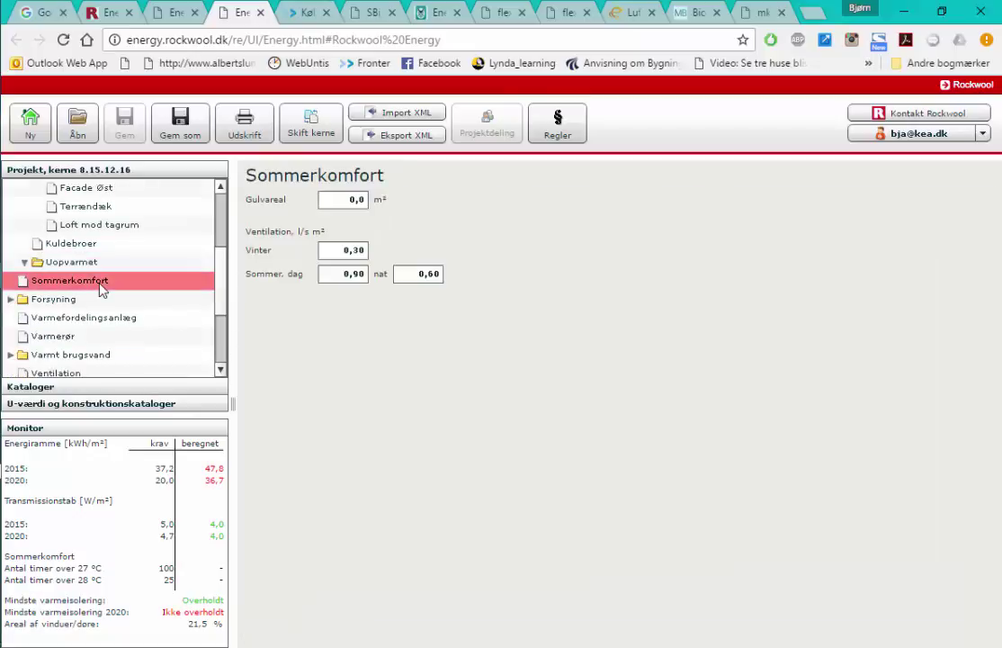
left_click(351, 202)
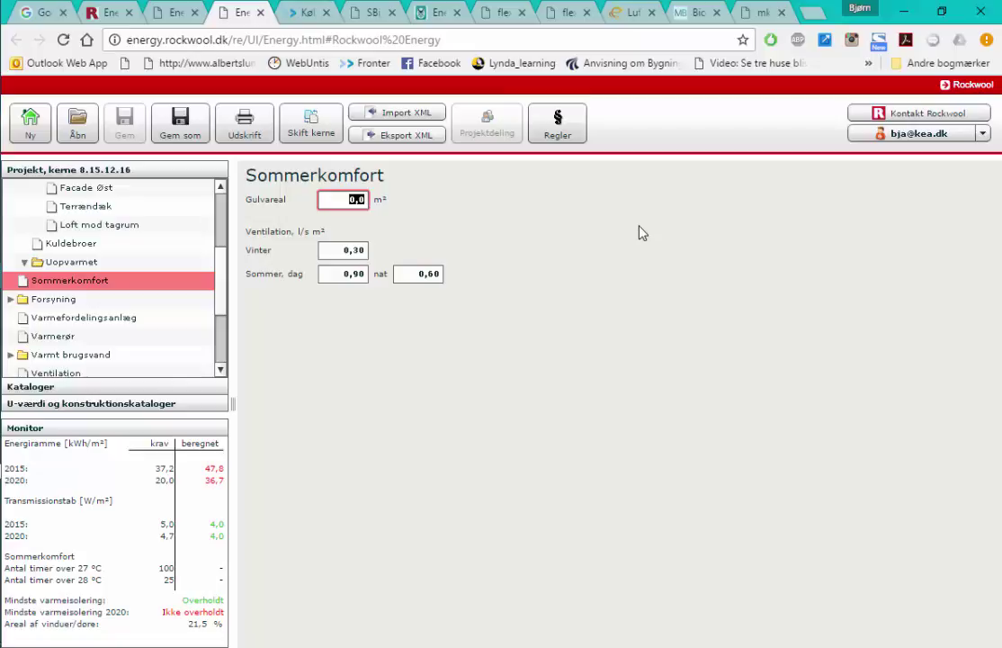
type("5")
key("BackSpace")
key("BackSpace")
type("32")
Duplicate the 3,51 m² Topstyret 2 fag window entry under the windows and doors of Facade Syd.
mouse_move(219, 300)
left_mouse_down()
mouse_move(218, 284)
mouse_move(220, 306)
left_mouse_up()
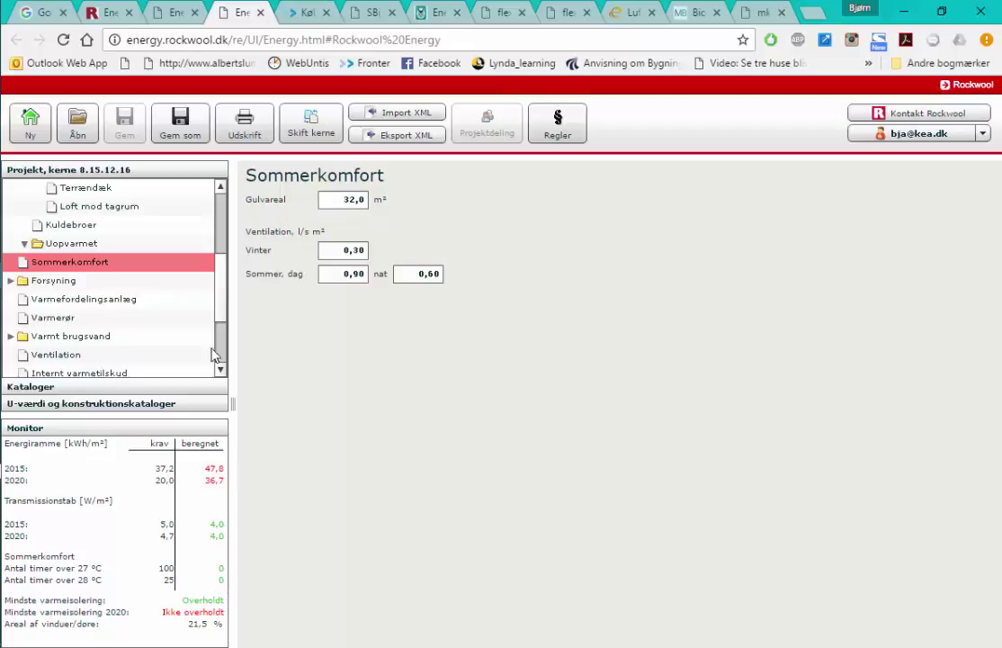
scroll(180, 280, "up", 3)
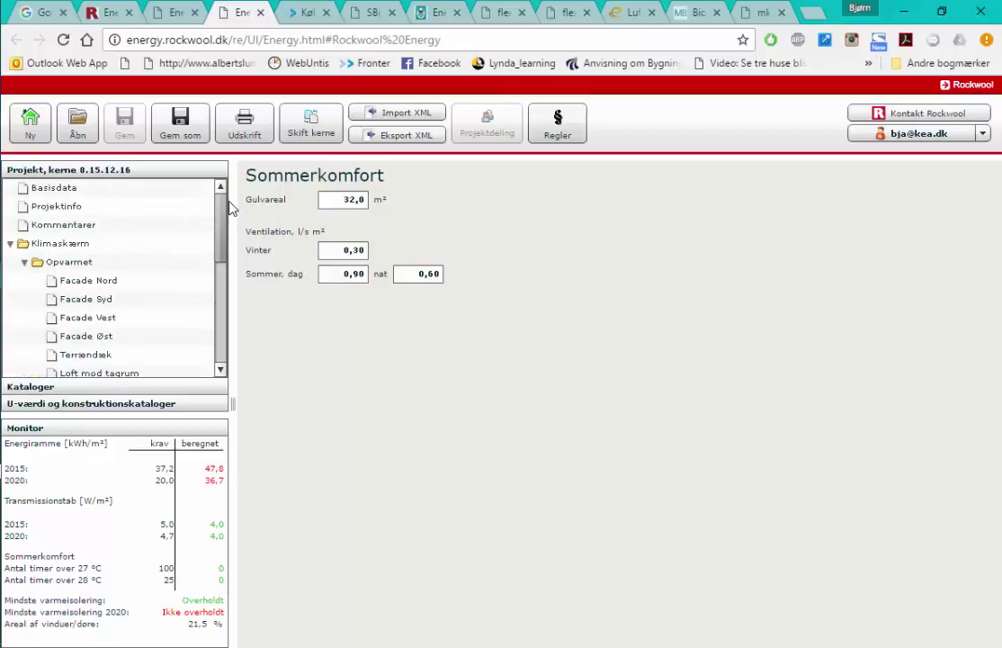
left_click(109, 303)
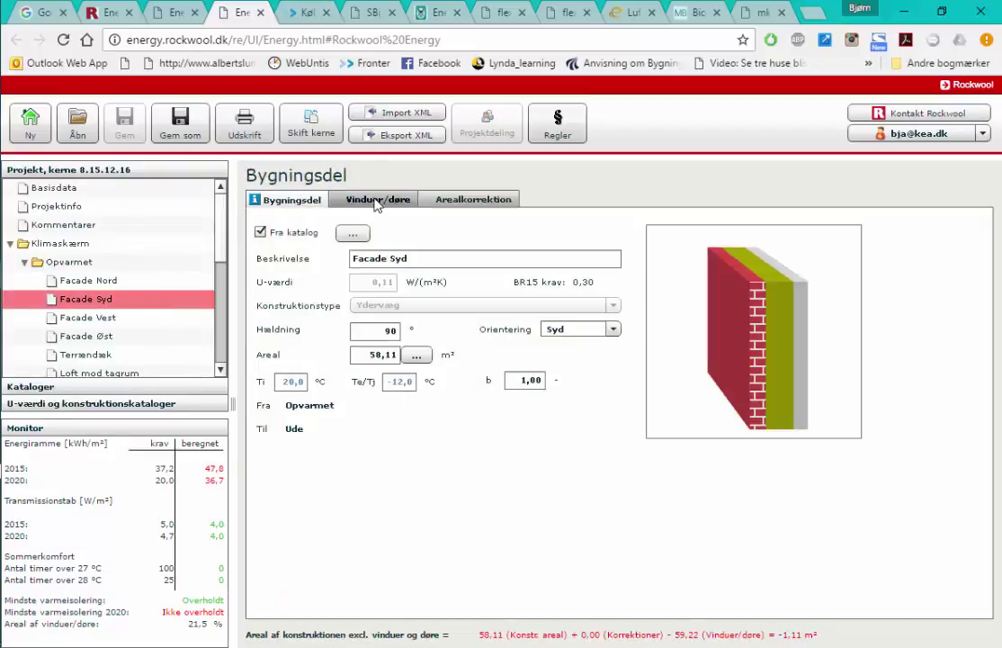
left_click(376, 201)
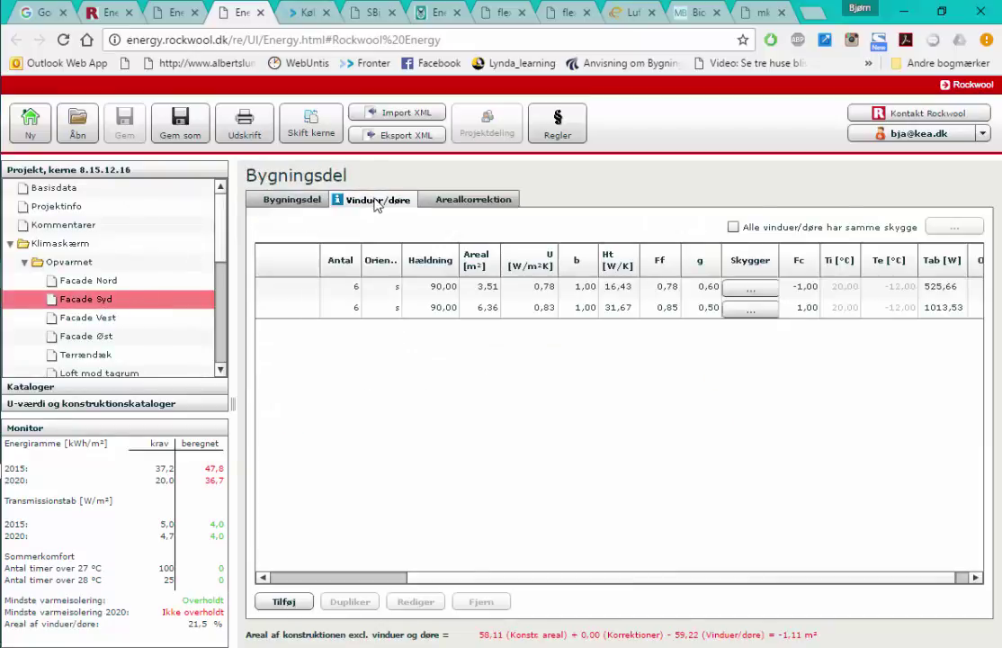
left_click(355, 292)
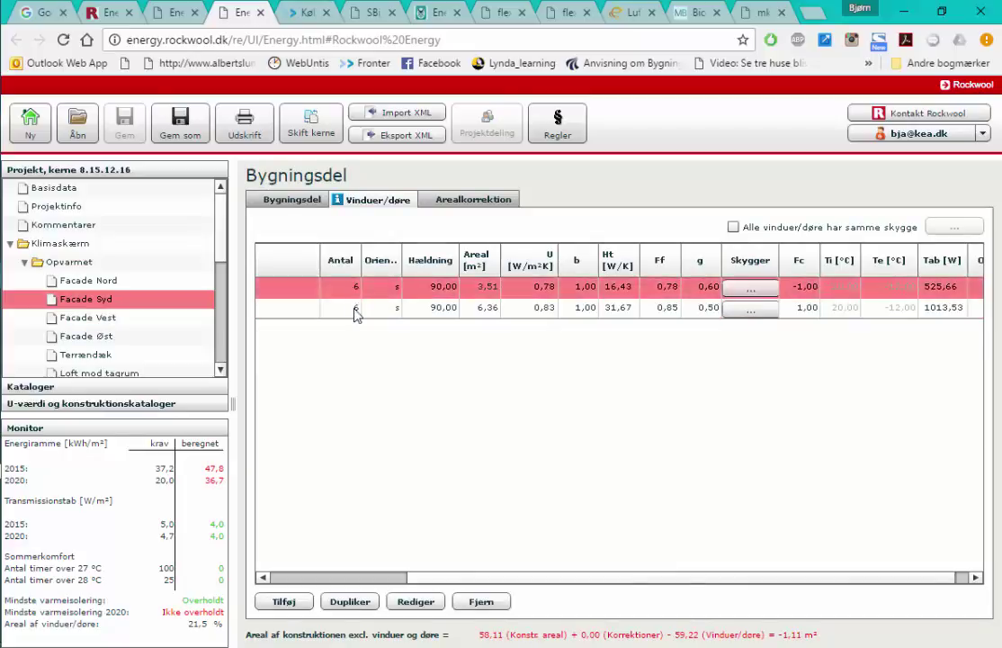
left_click(356, 605)
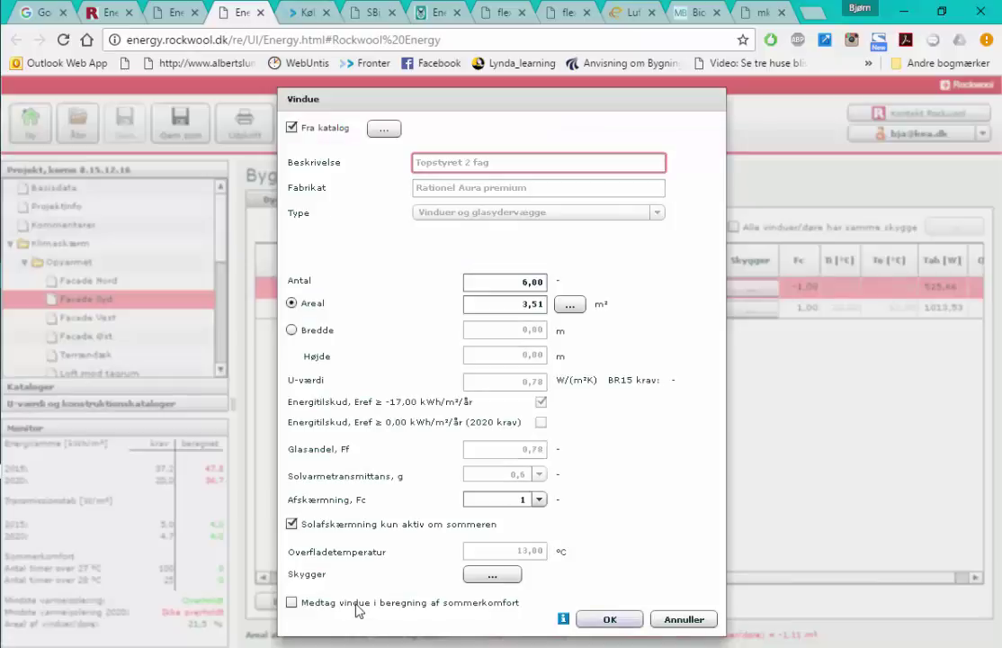
left_click(608, 628)
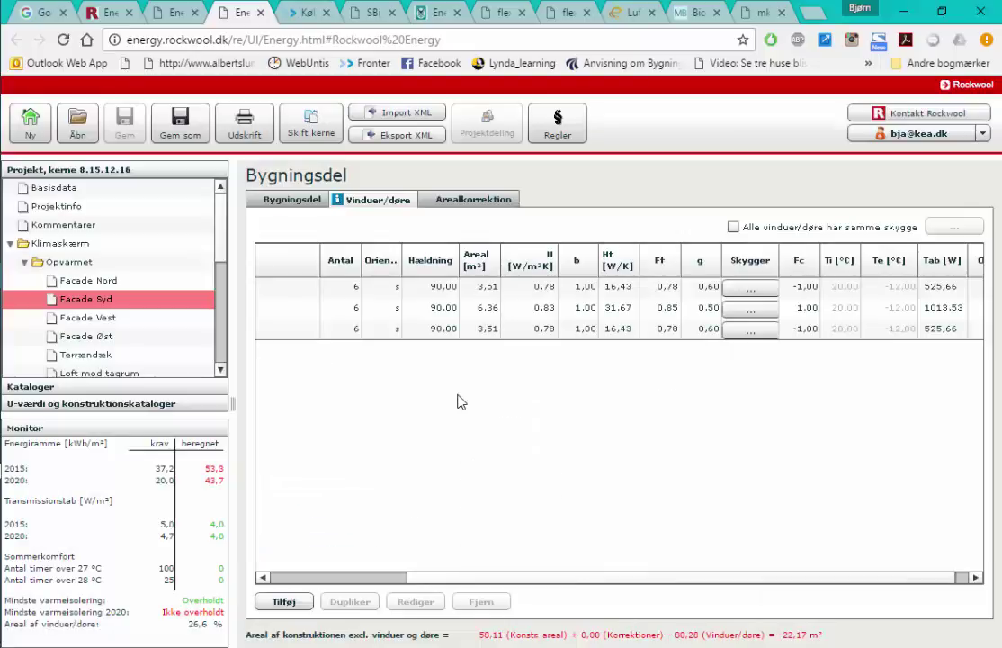
Set the duplicated Topstyret 2 fag window's Antal to 1 and include it in the summer comfort calculation.
left_click(356, 333)
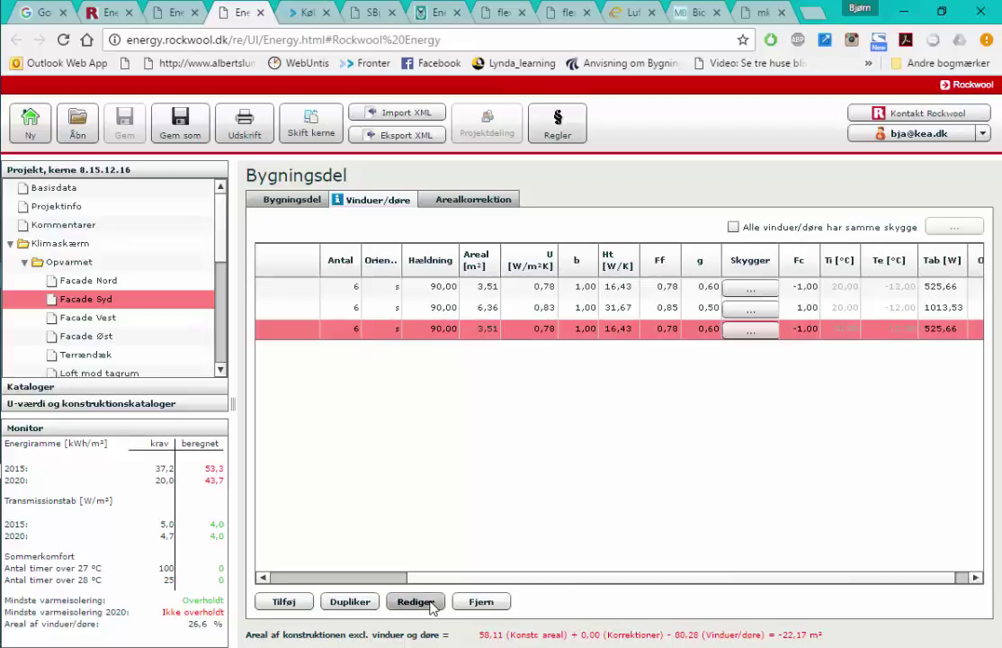
left_click(431, 606)
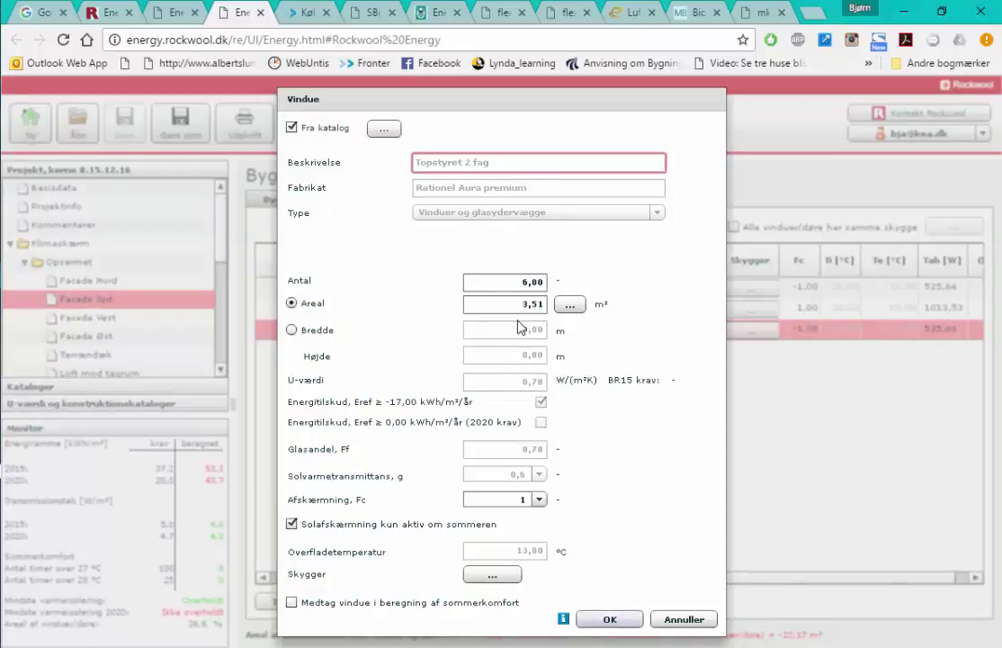
left_click_drag(477, 282, 570, 287)
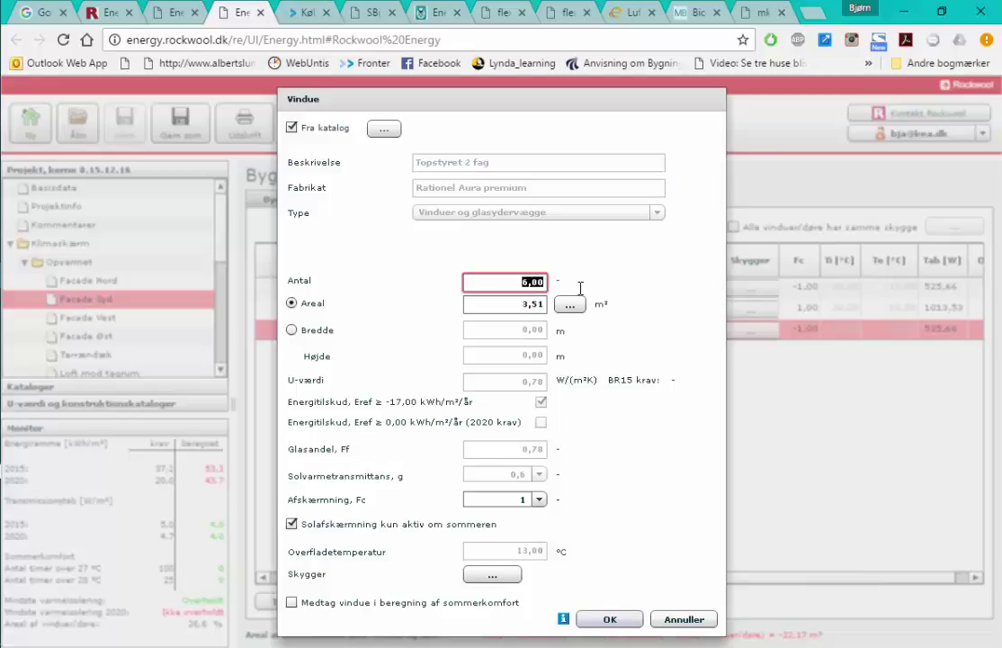
type("1")
left_click(497, 306)
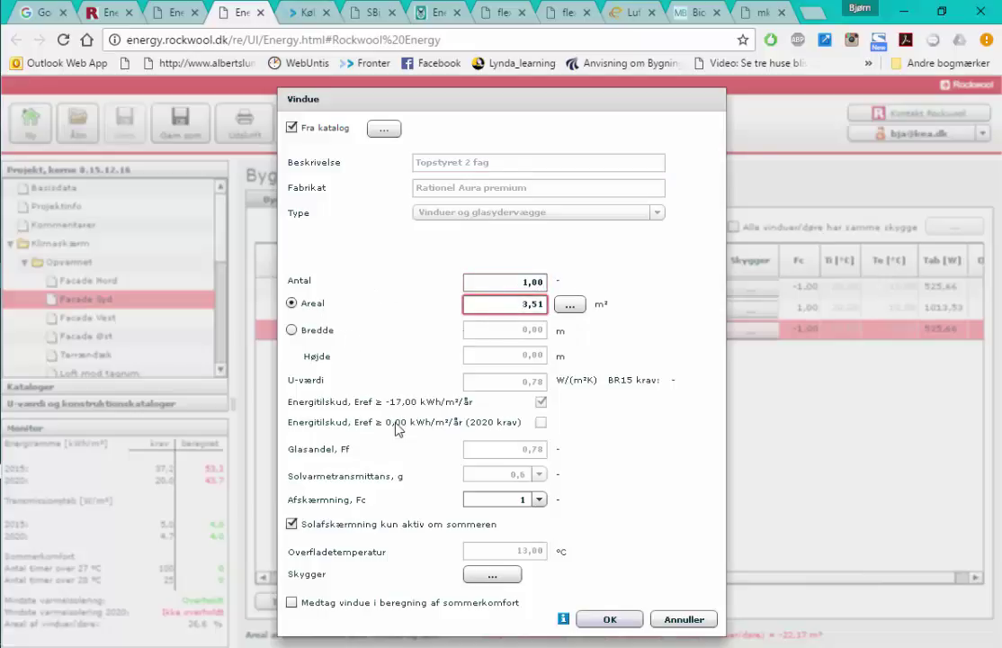
left_click(292, 603)
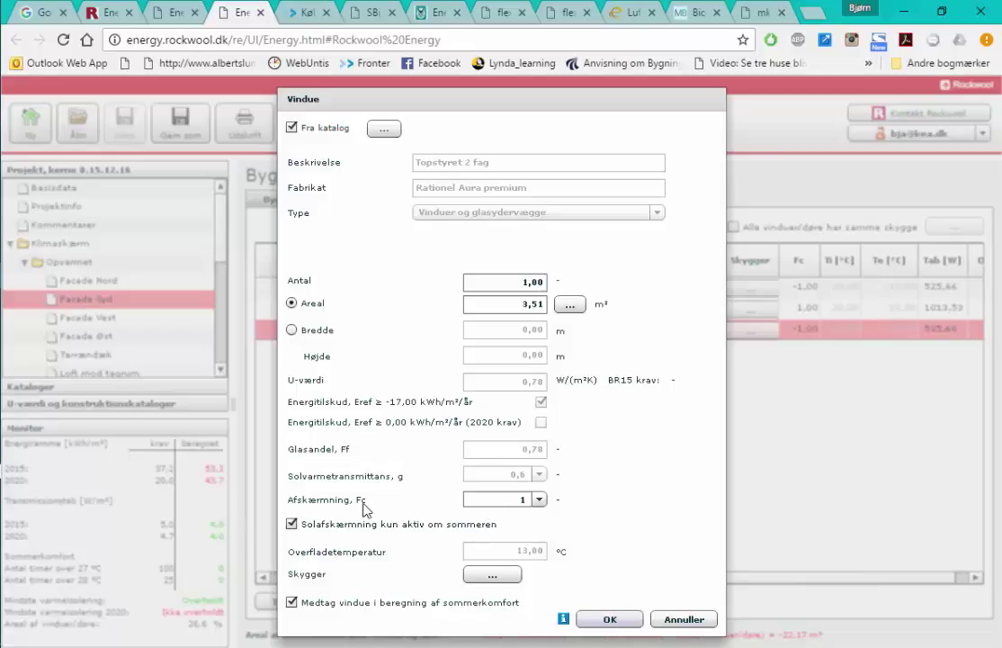
left_click(610, 619)
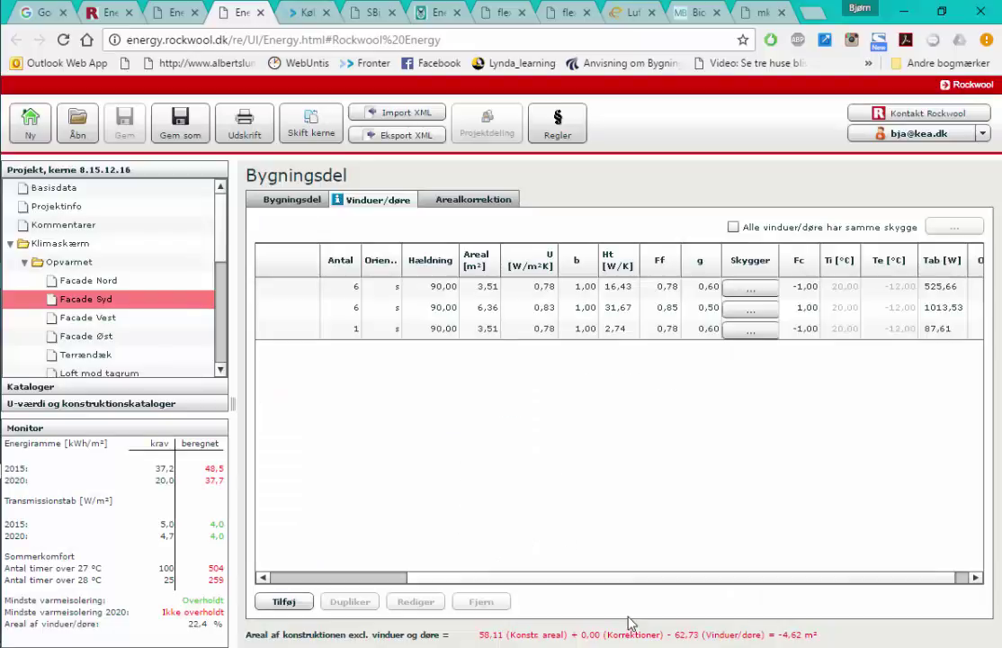
Set the Antal of the original Topstyret 2 fag window entry to 5.
left_click(349, 287)
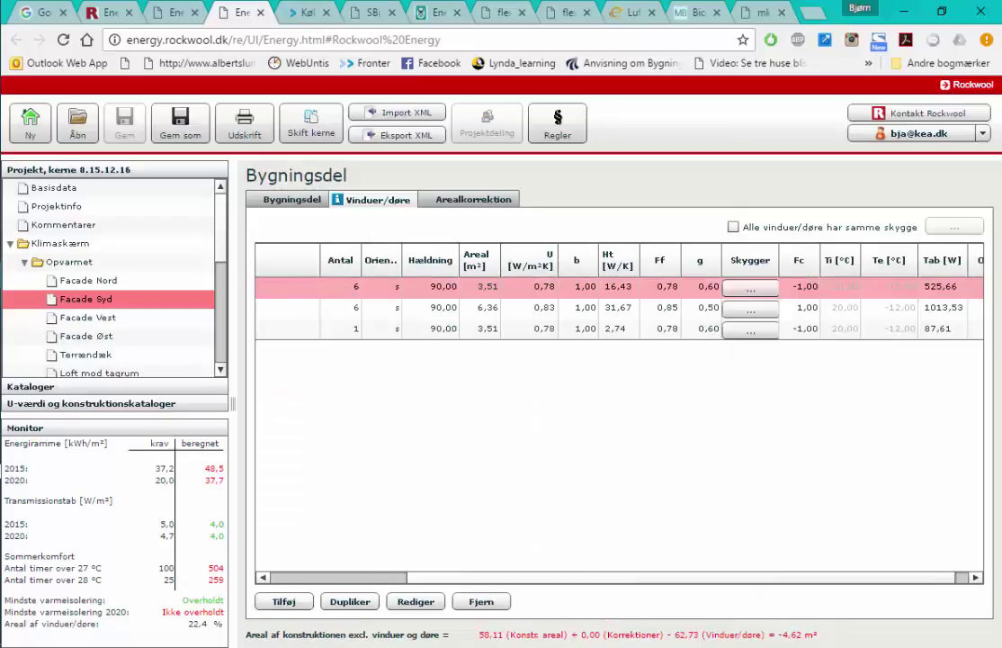
left_click(416, 602)
double_click(523, 285)
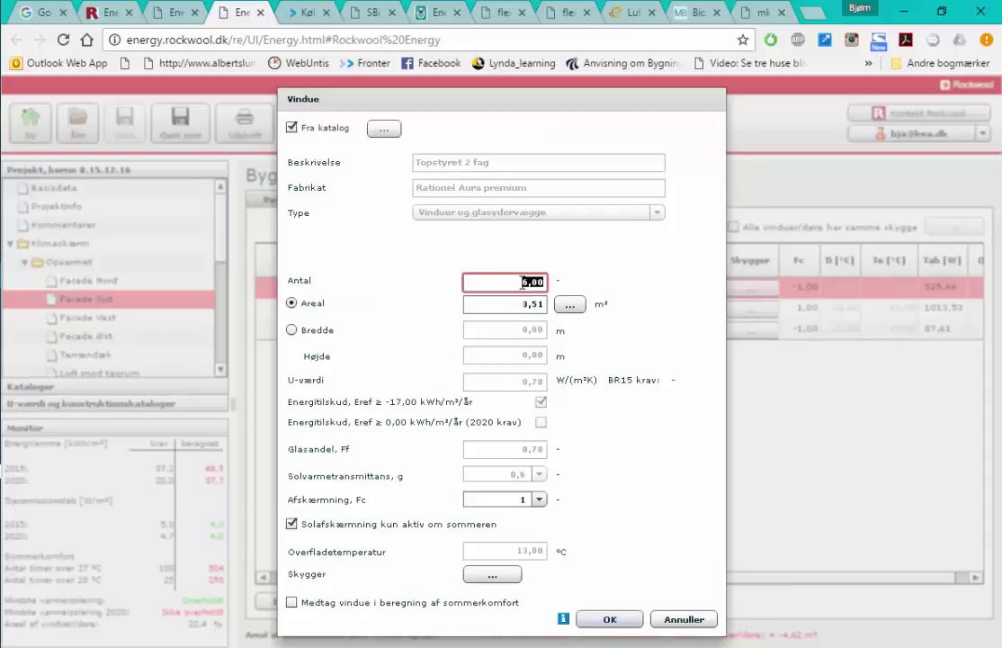
left_click(523, 284)
left_click(610, 620)
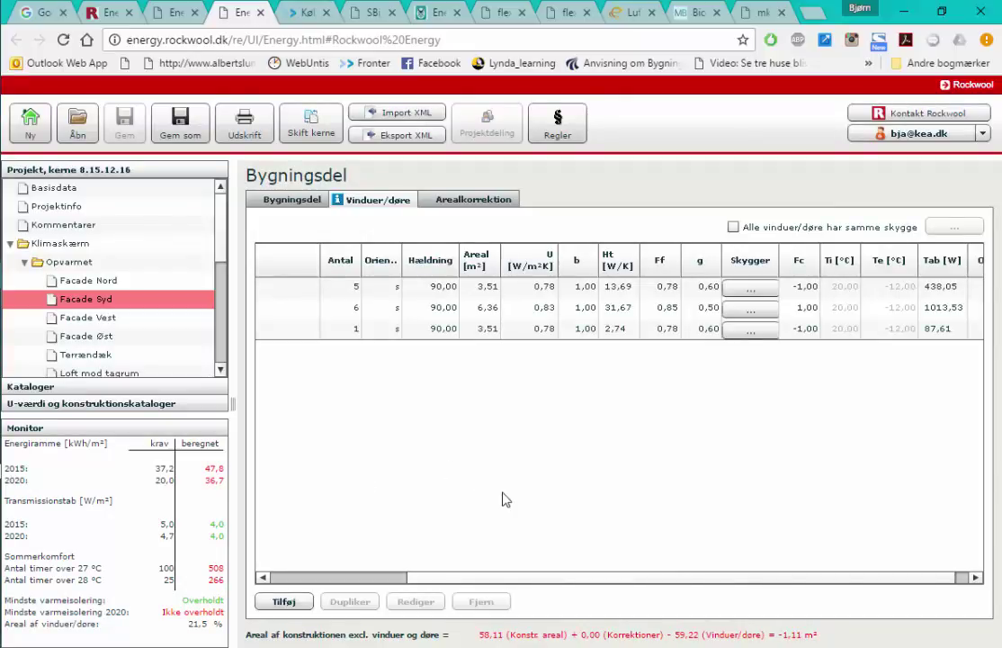
key("alt+Tab")
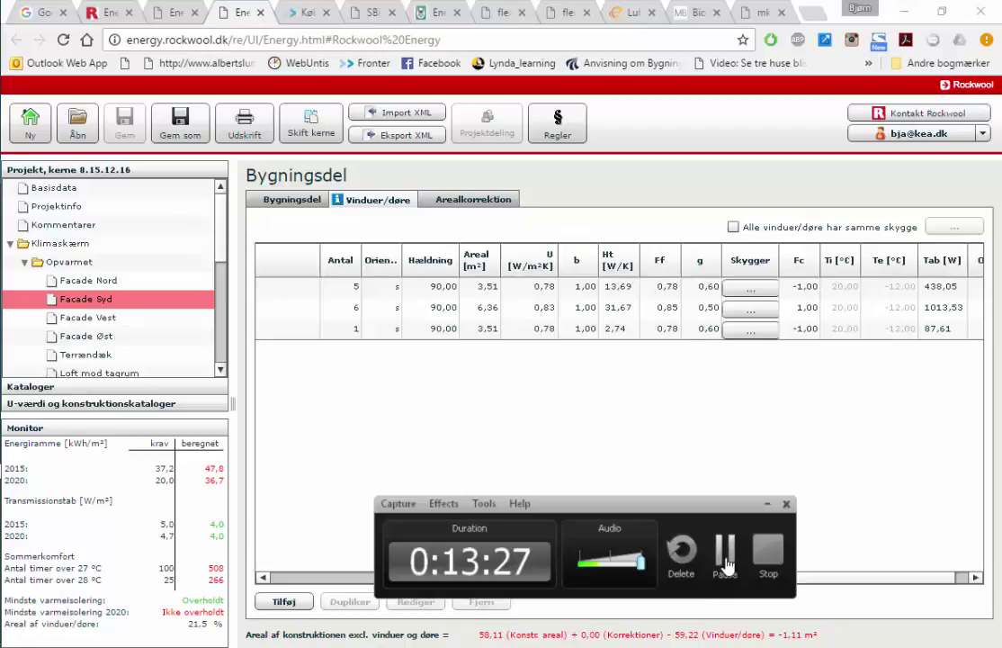
left_click(727, 566)
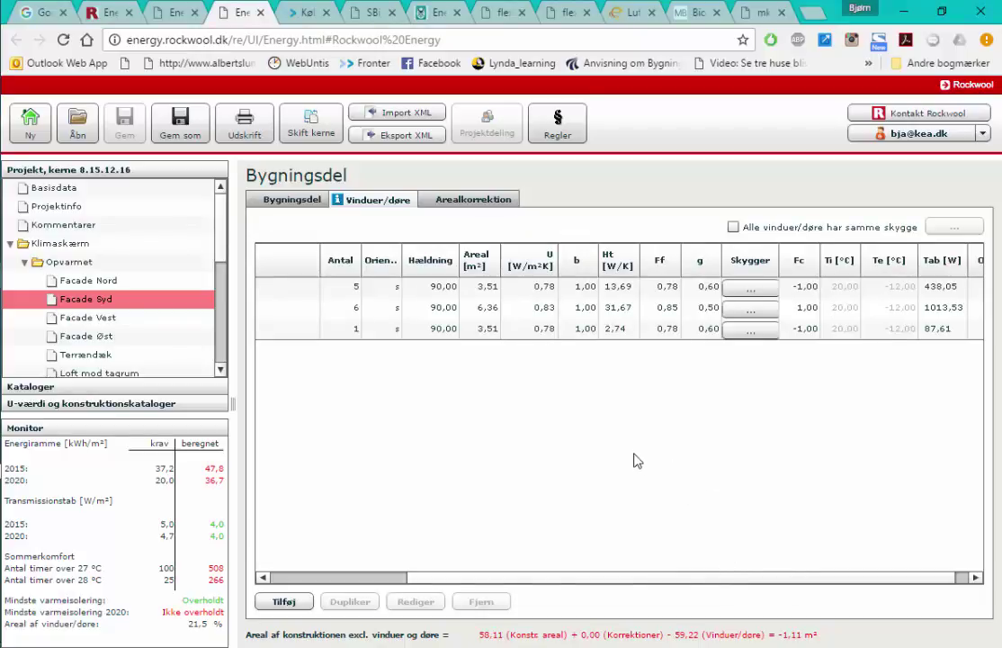
left_click(468, 335)
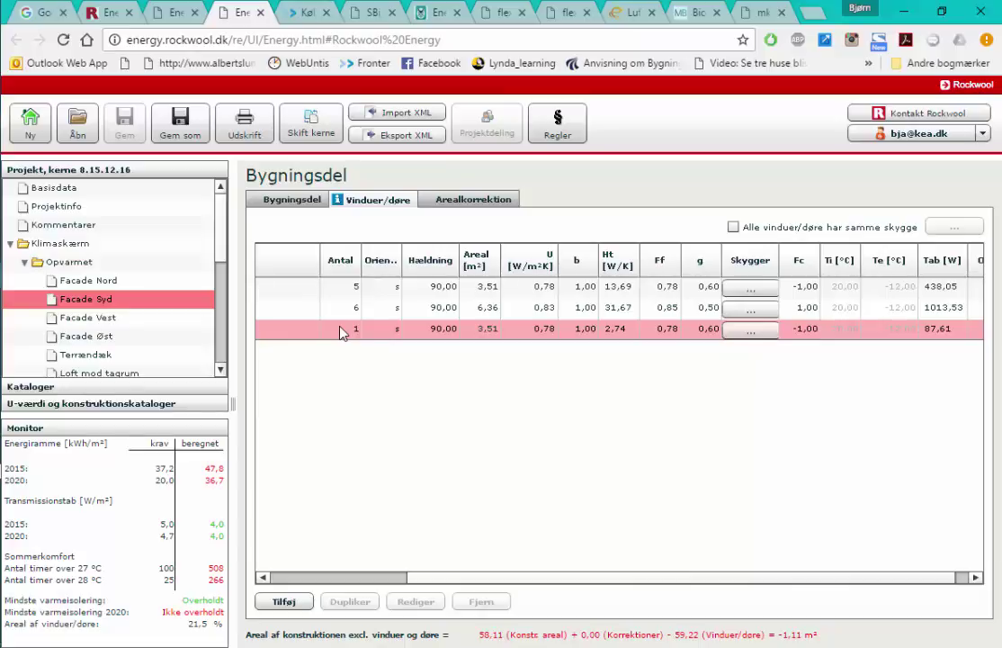
Duplicate the 6,36 m² Terrasseparti entry on Facade Syd with Antal set to 1.
left_click(358, 310)
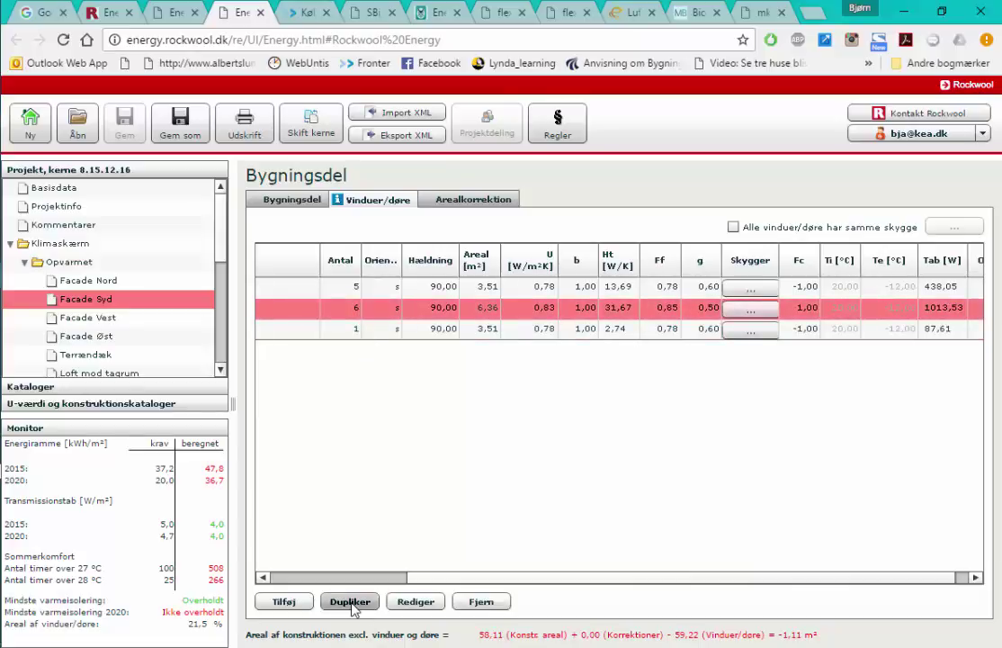
left_click(352, 609)
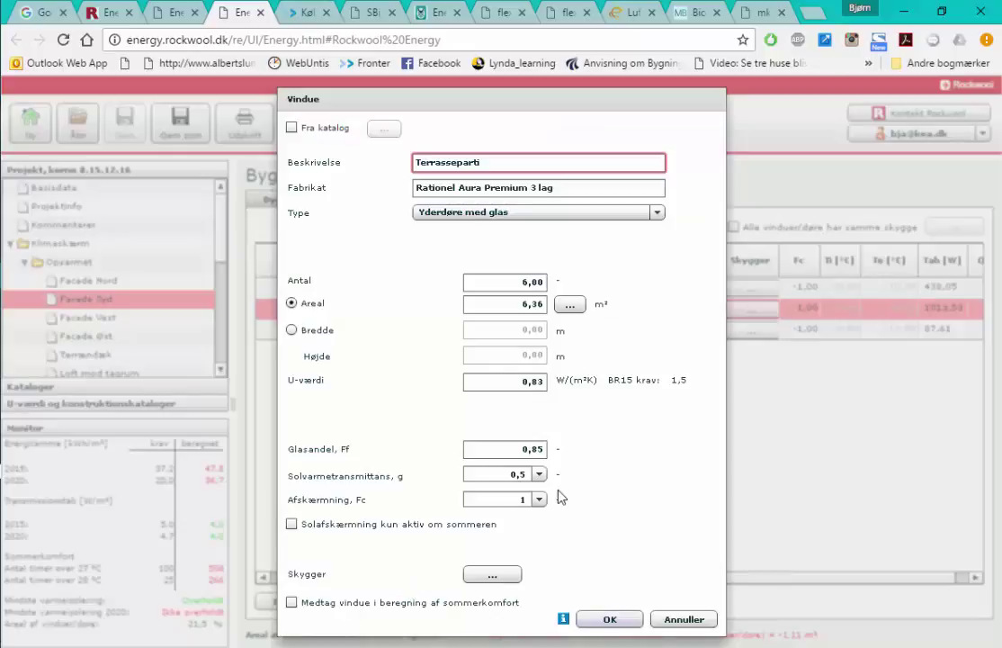
left_click(526, 280)
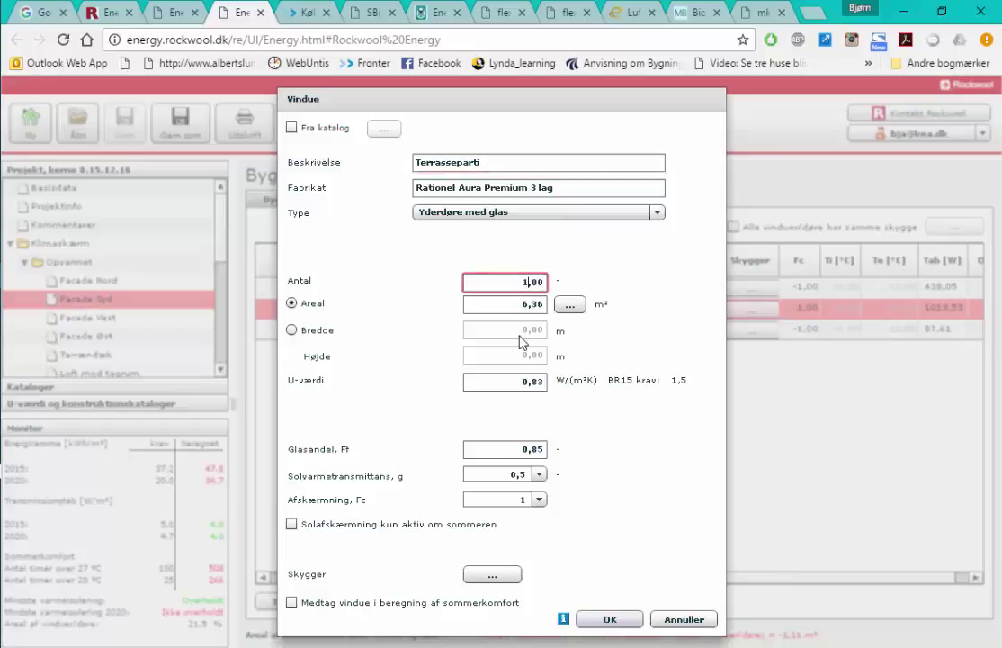
type("1")
left_click(609, 619)
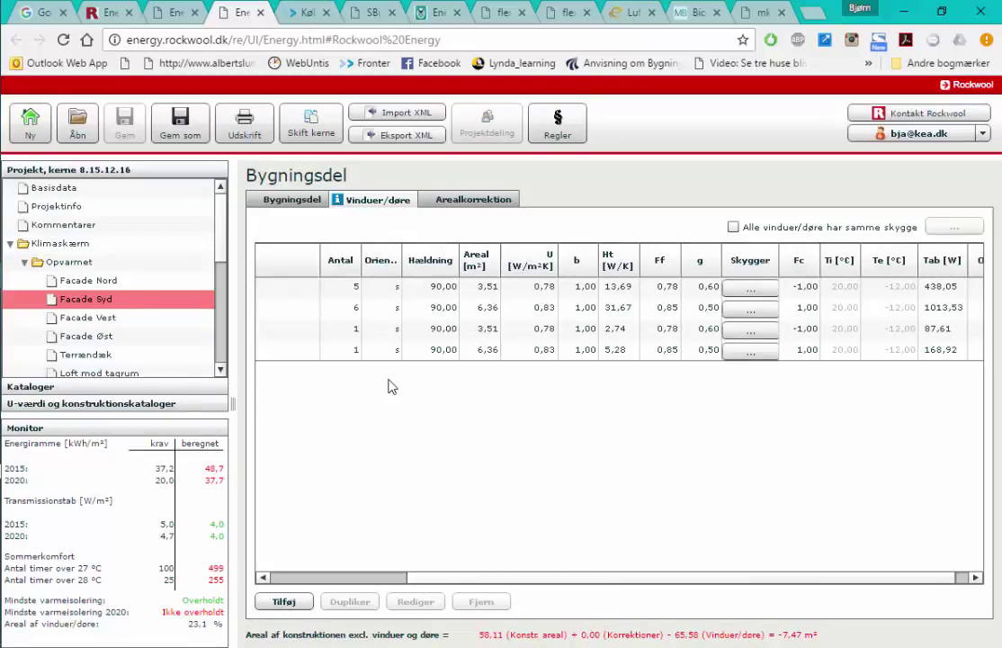
Set the Antal of the original Terrasseparti entry on Facade Syd to 5.
left_click(366, 310)
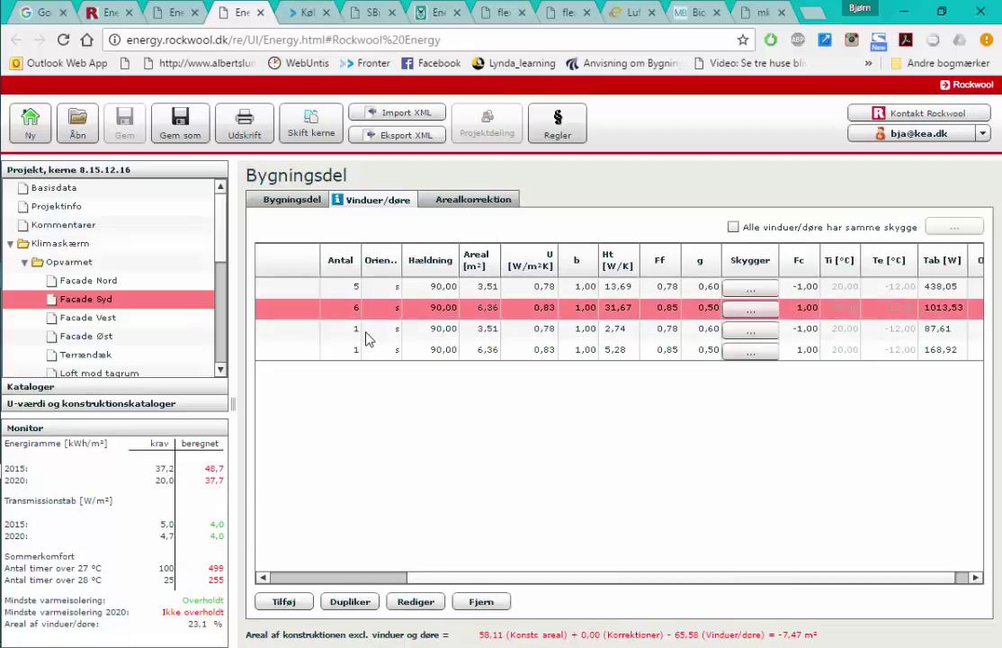
left_click(416, 602)
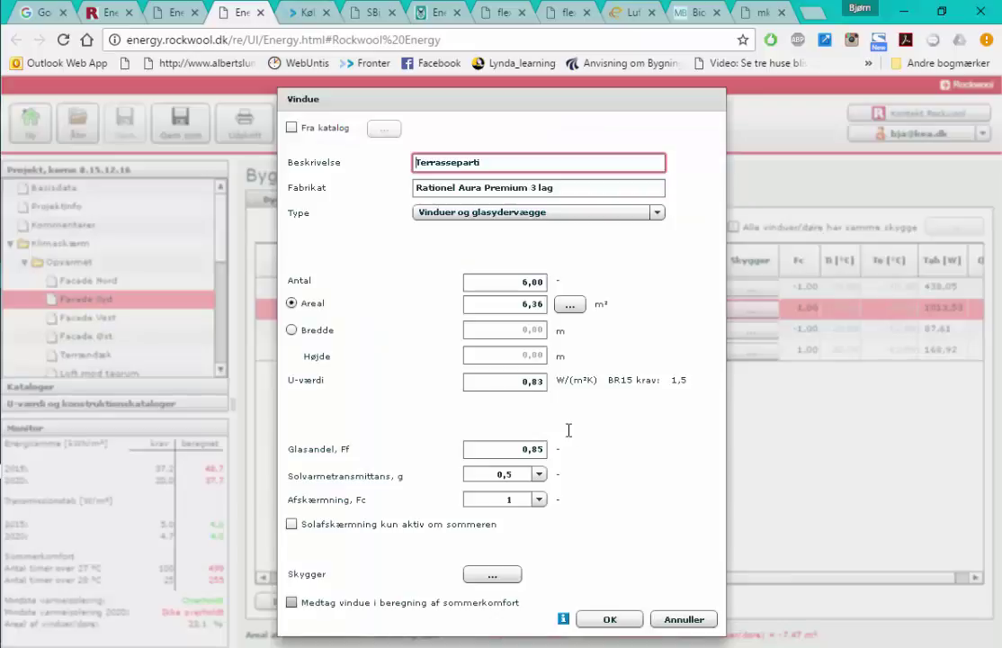
left_click(524, 284)
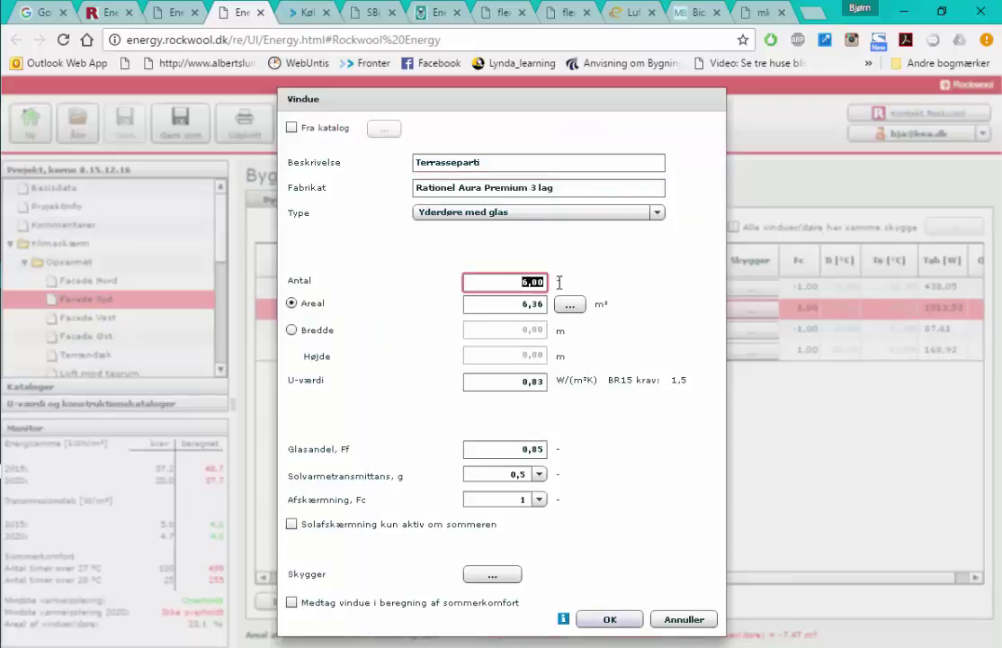
type("5")
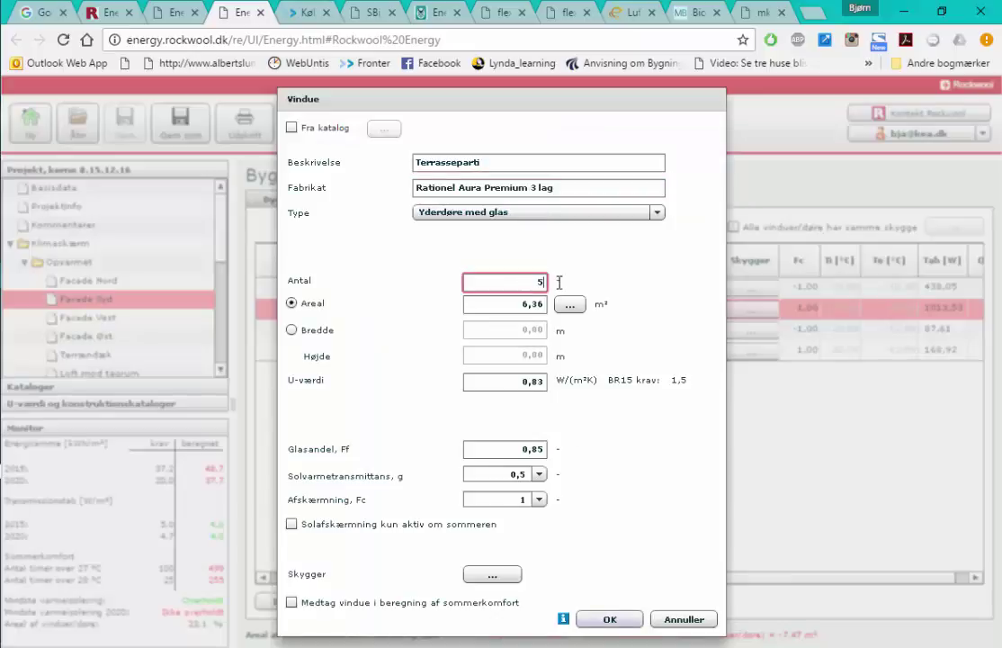
left_click(607, 620)
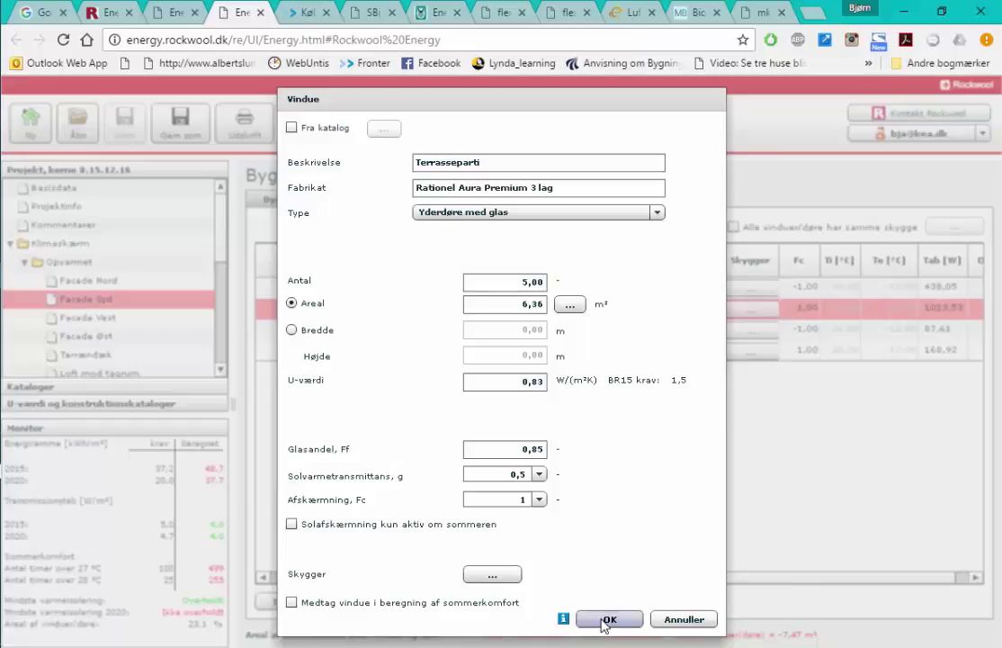
Save the original Terrasseparti entry and include its single 6,36 m² duplicate on Facade Syd in the summer comfort calculation.
left_click(608, 620)
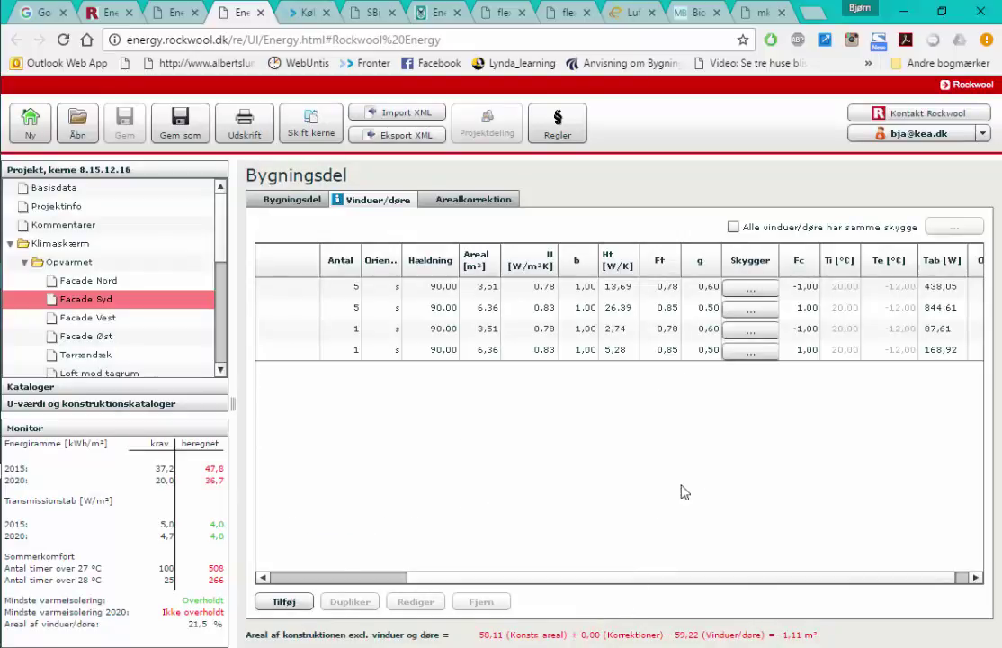
left_click(353, 335)
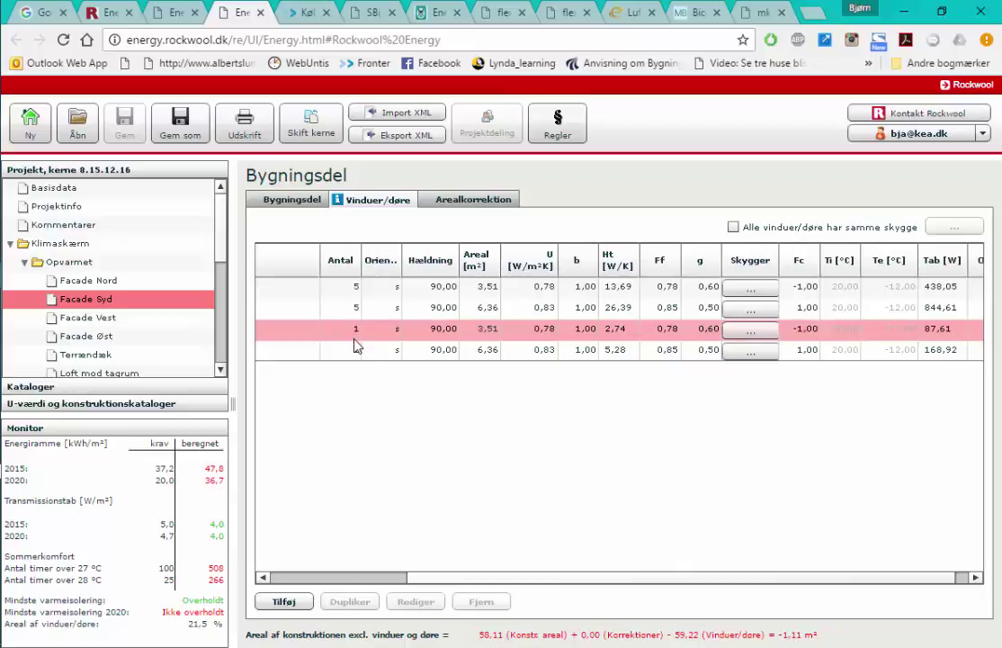
left_click(363, 350)
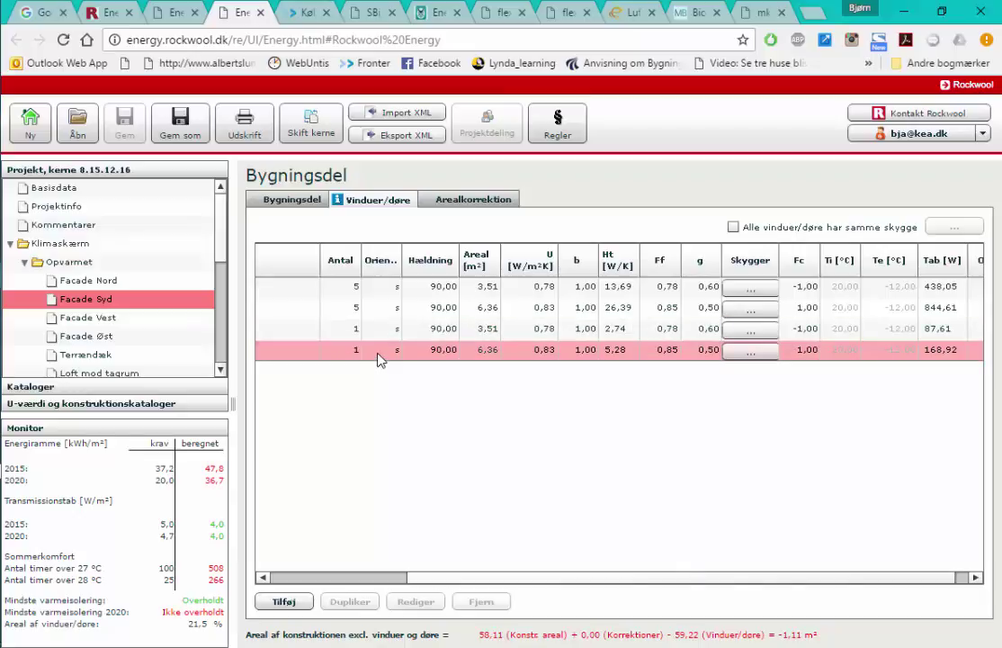
left_click(380, 353)
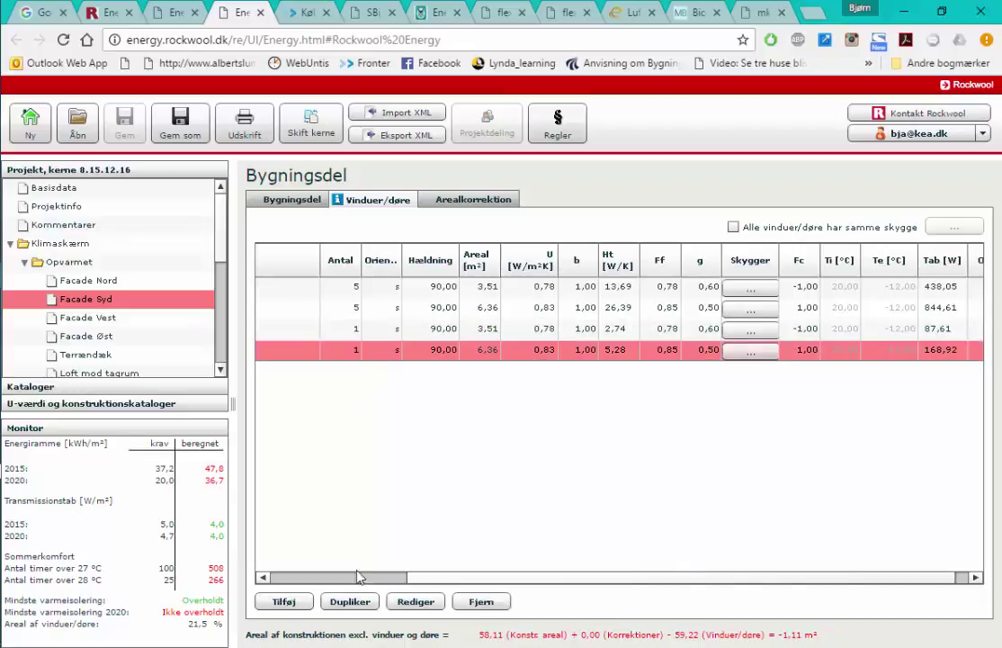
left_click(416, 602)
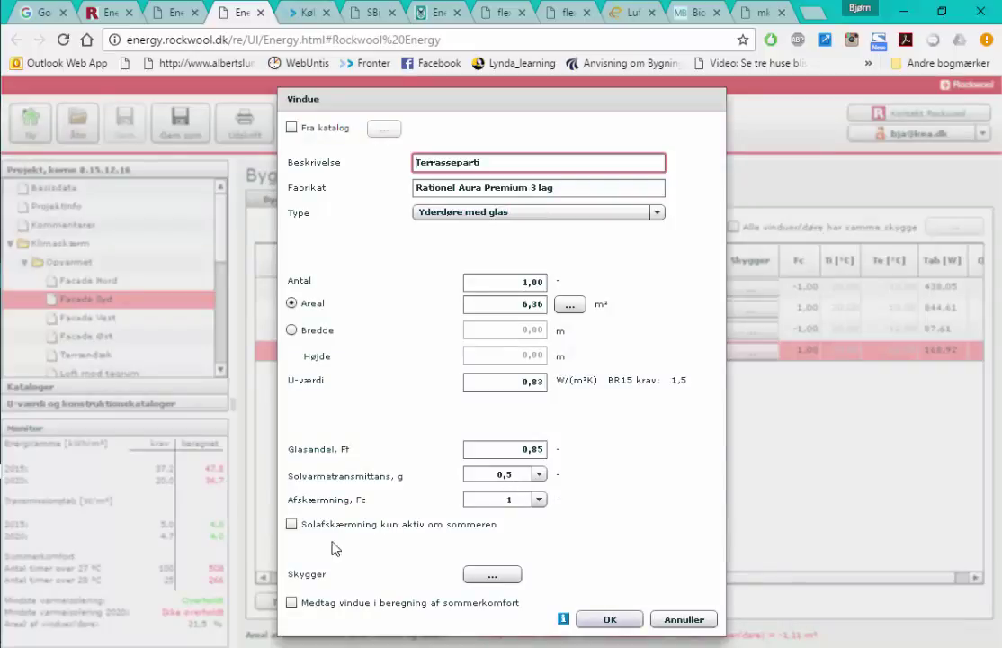
left_click(291, 602)
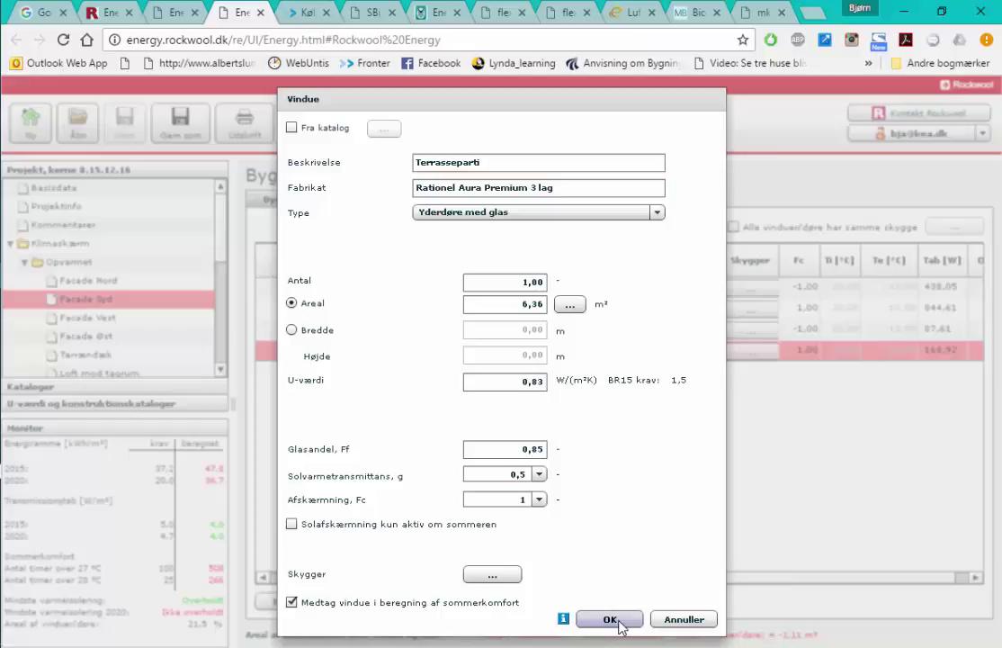
left_click(610, 620)
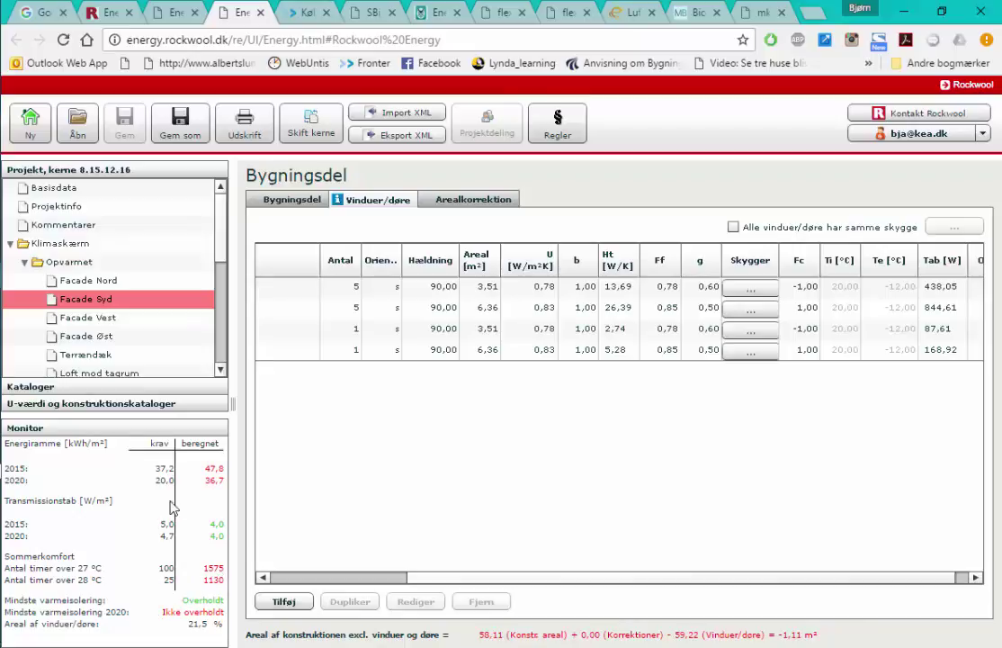
Set the shading factor (Afskærmning, Fc) of the single 3,51 m² Topstyret 2 fag window on Facade Syd to 0,5.
left_click(455, 352)
left_click(433, 329)
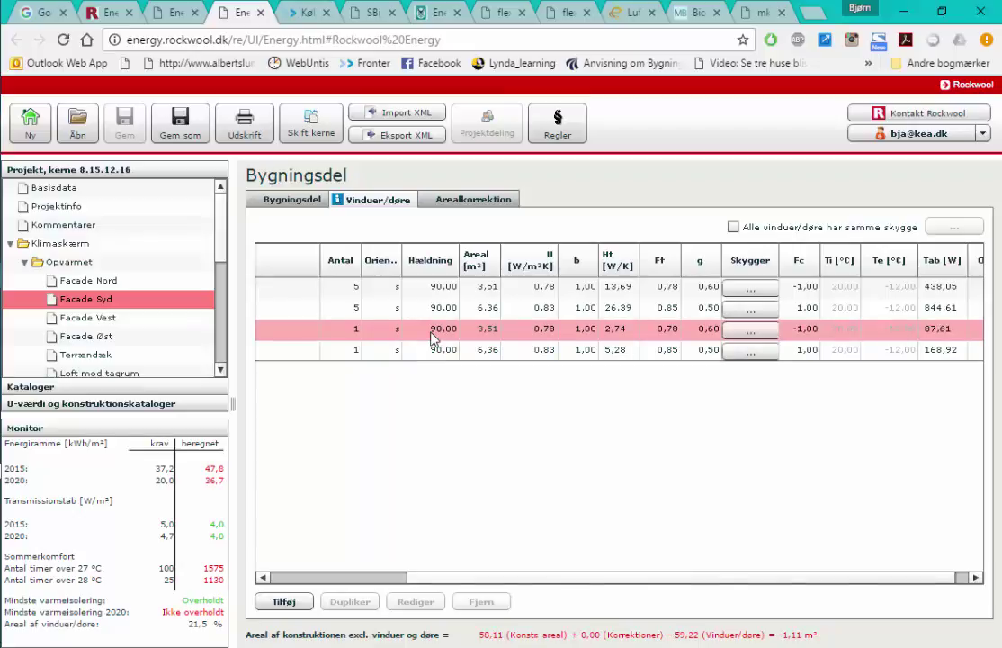
left_click(433, 336)
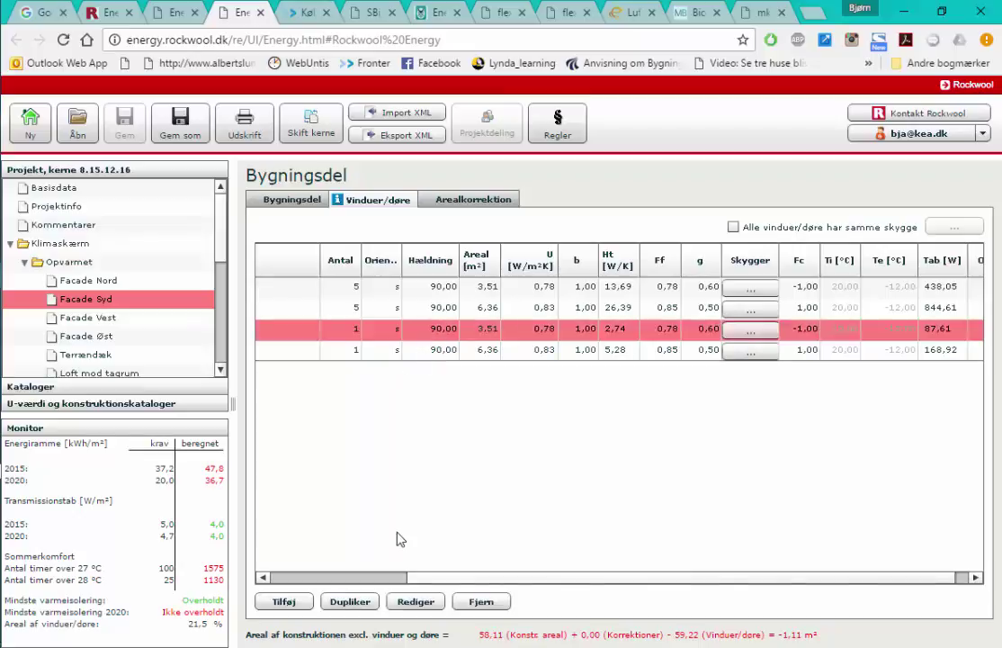
left_click(407, 608)
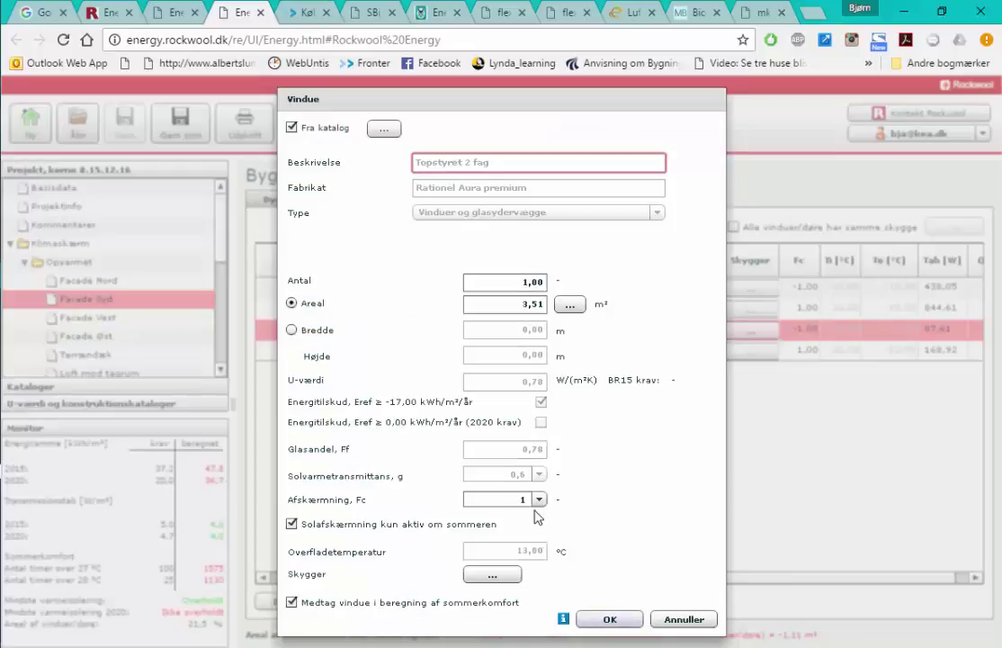
left_click(540, 500)
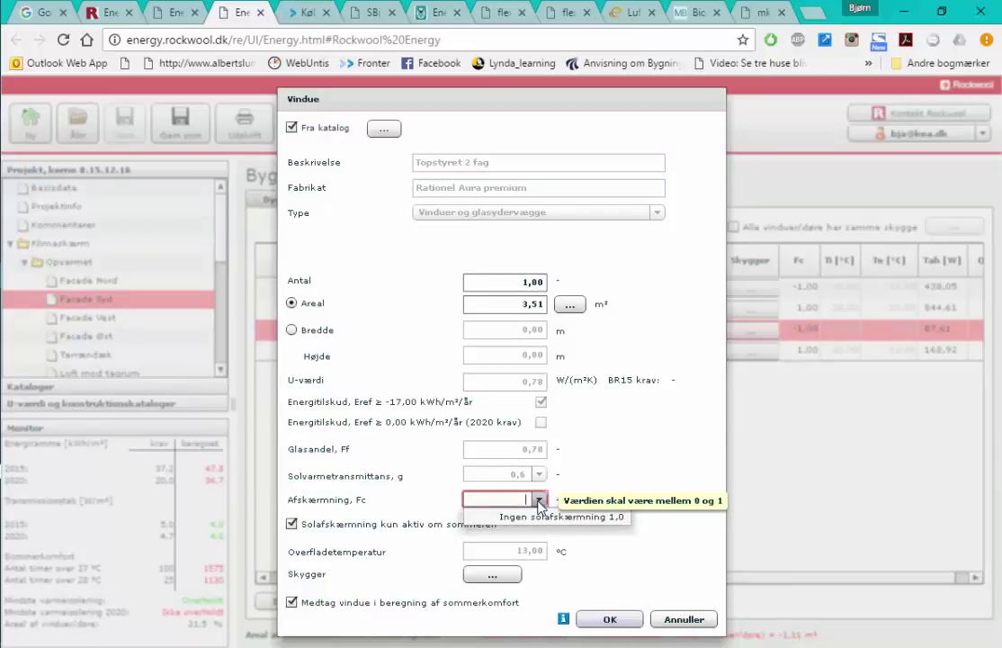
left_click(539, 501)
type("0,5")
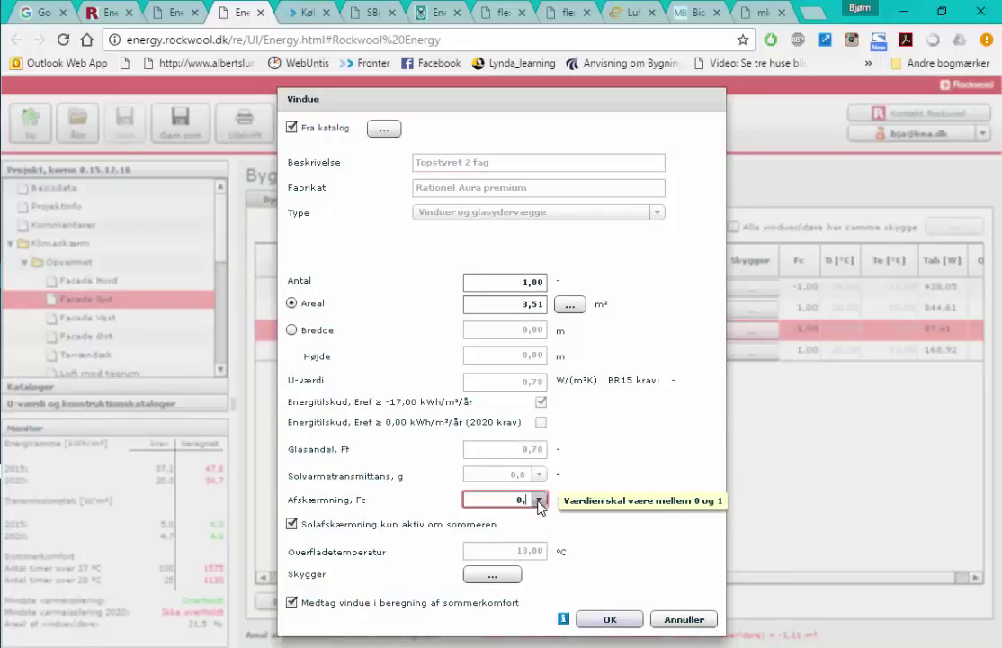
left_click(625, 627)
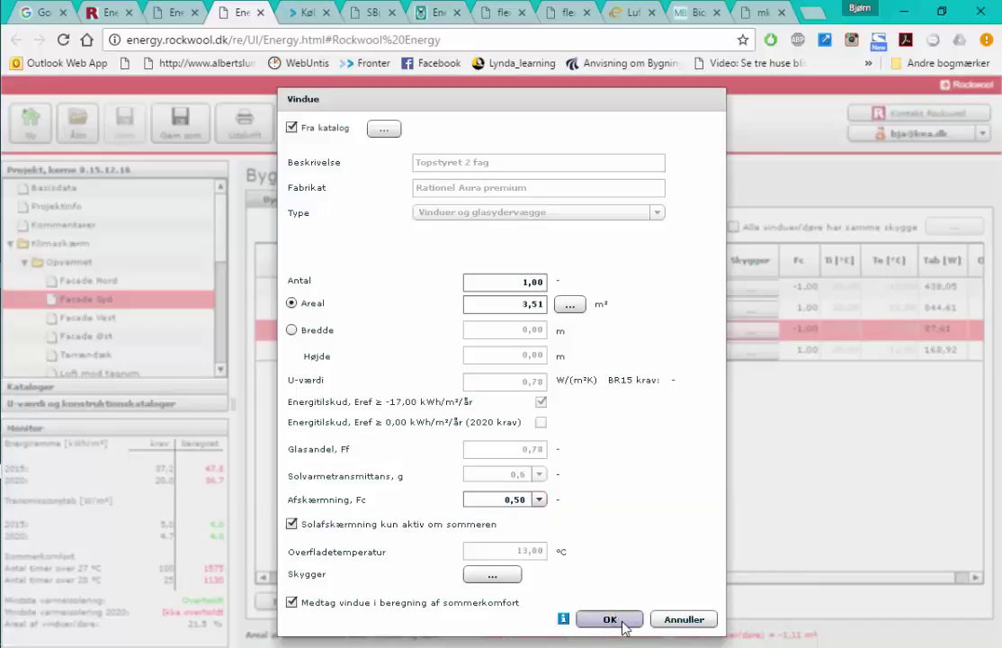
left_click(610, 620)
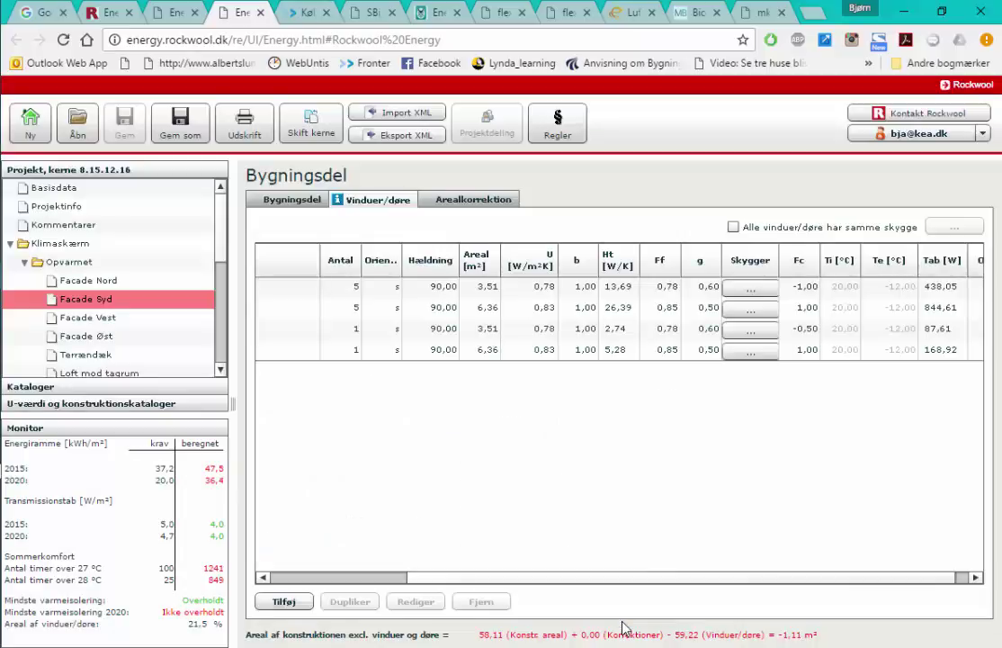
Make the single 6,36 m² Terrasseparti's solar shading active only in summer and set its Afskærmning, Fc to 0,5.
left_click(353, 351)
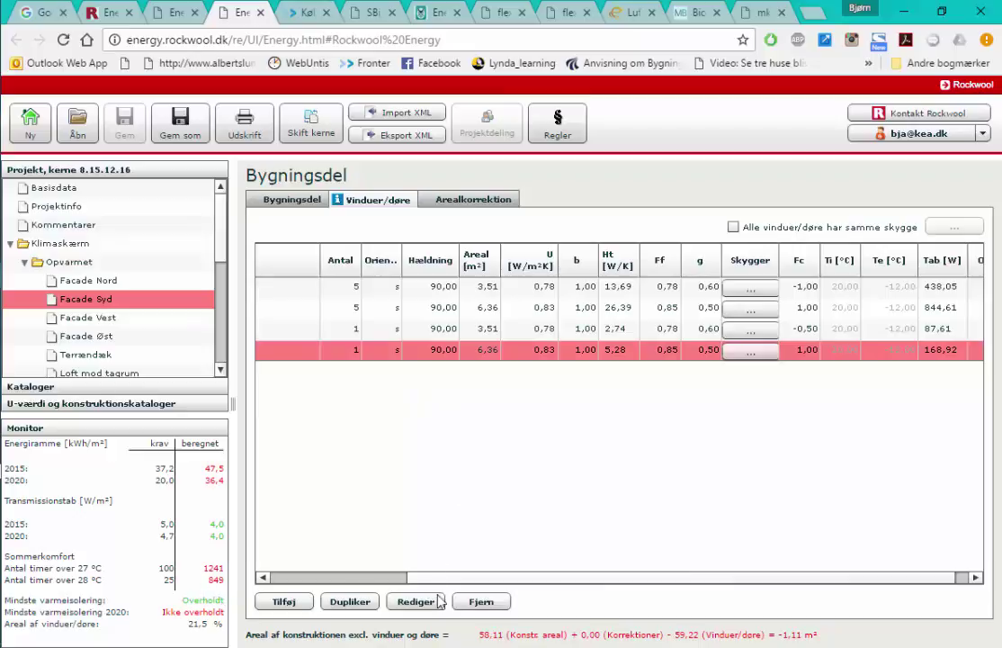
left_click(419, 602)
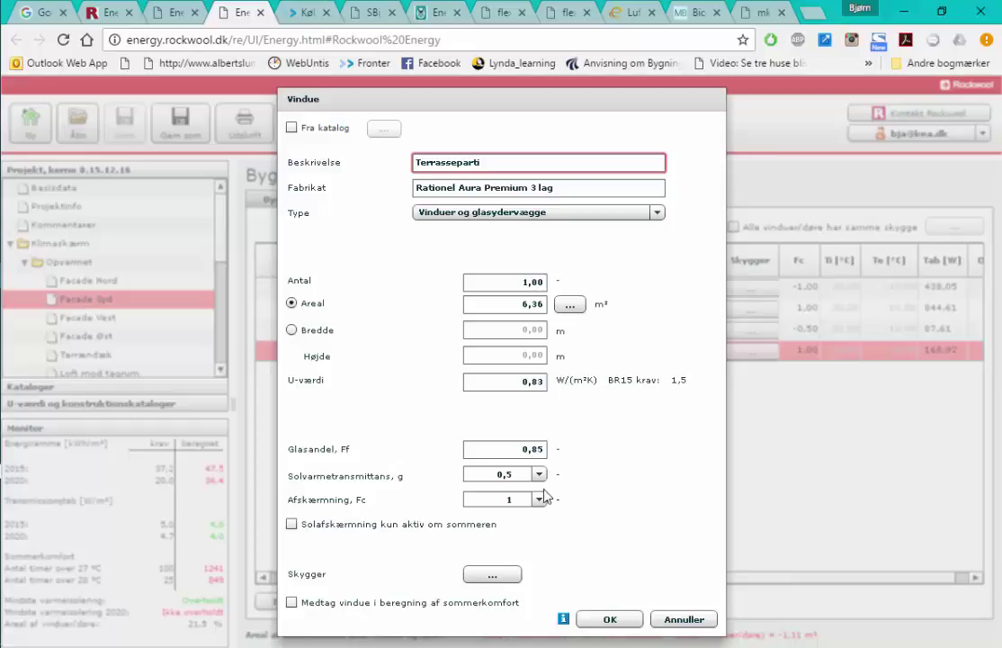
left_click(293, 525)
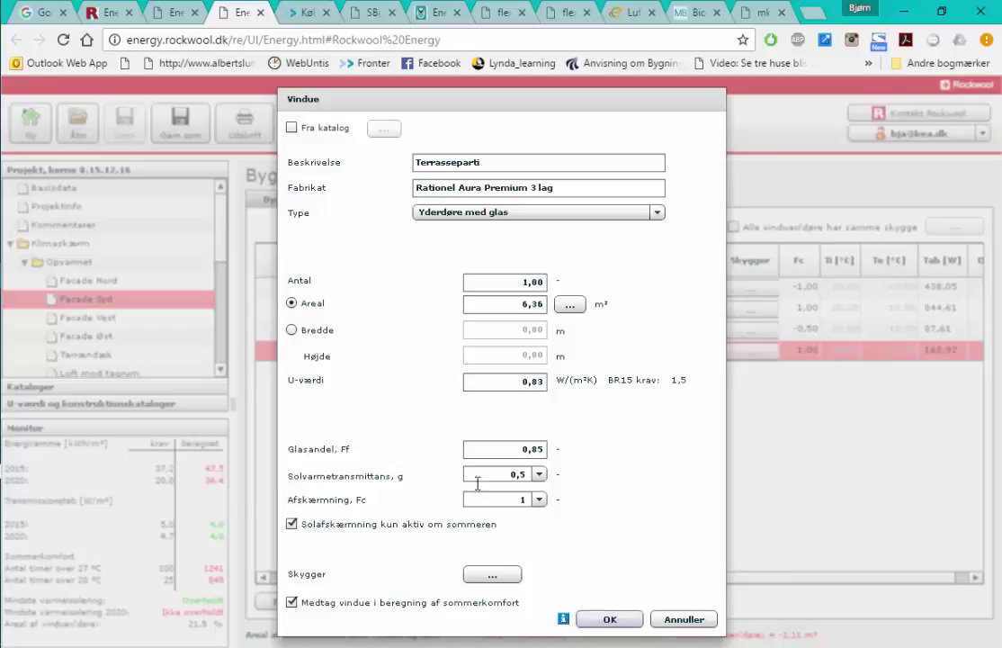
left_click(539, 500)
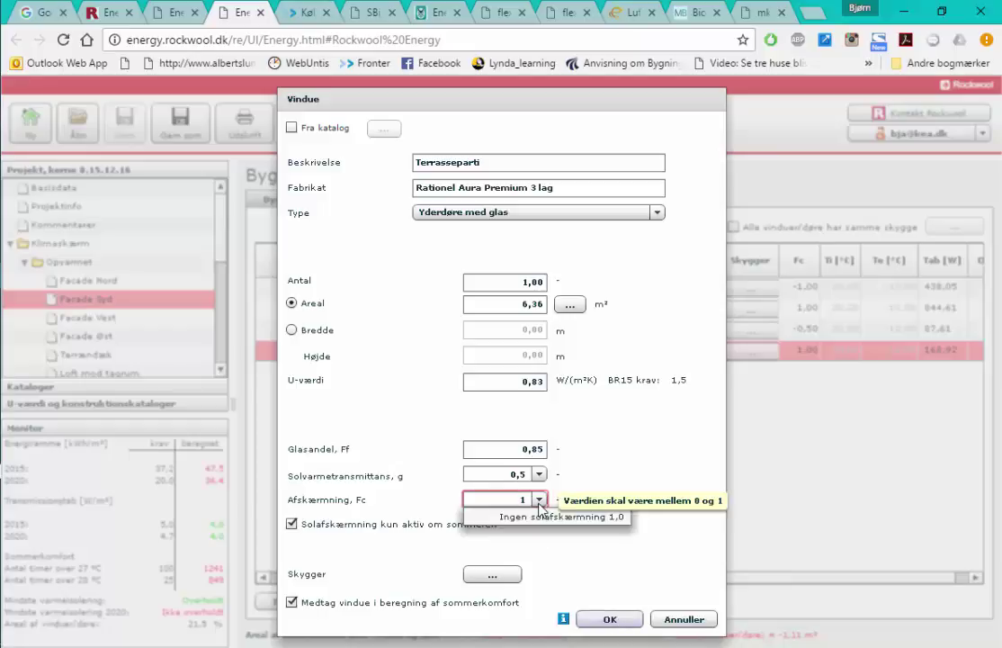
key("BackSpace")
type("0,")
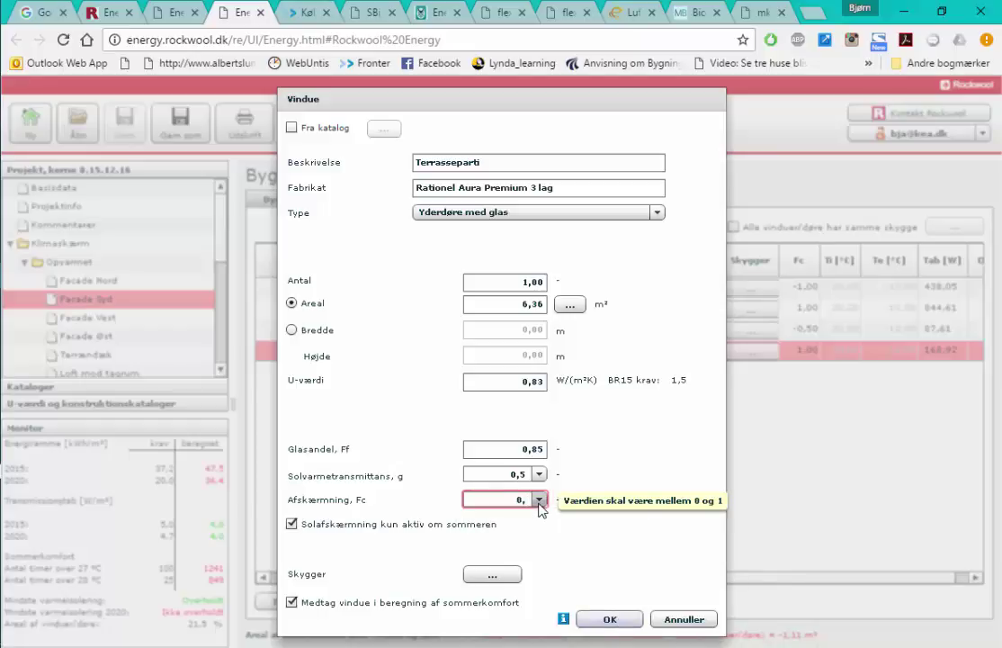
type("5")
left_click(611, 621)
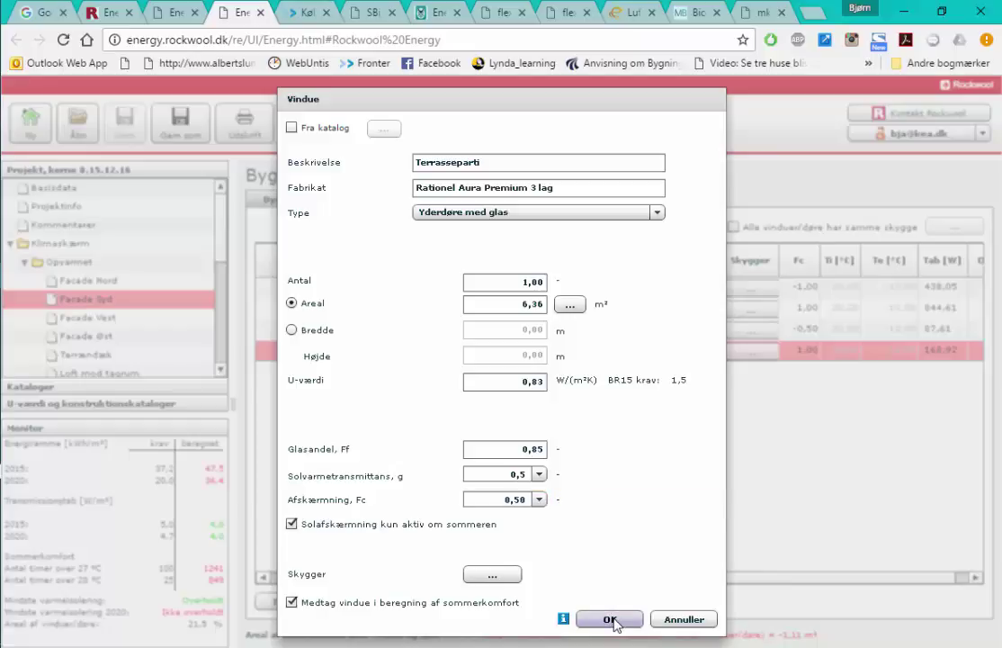
left_click(612, 620)
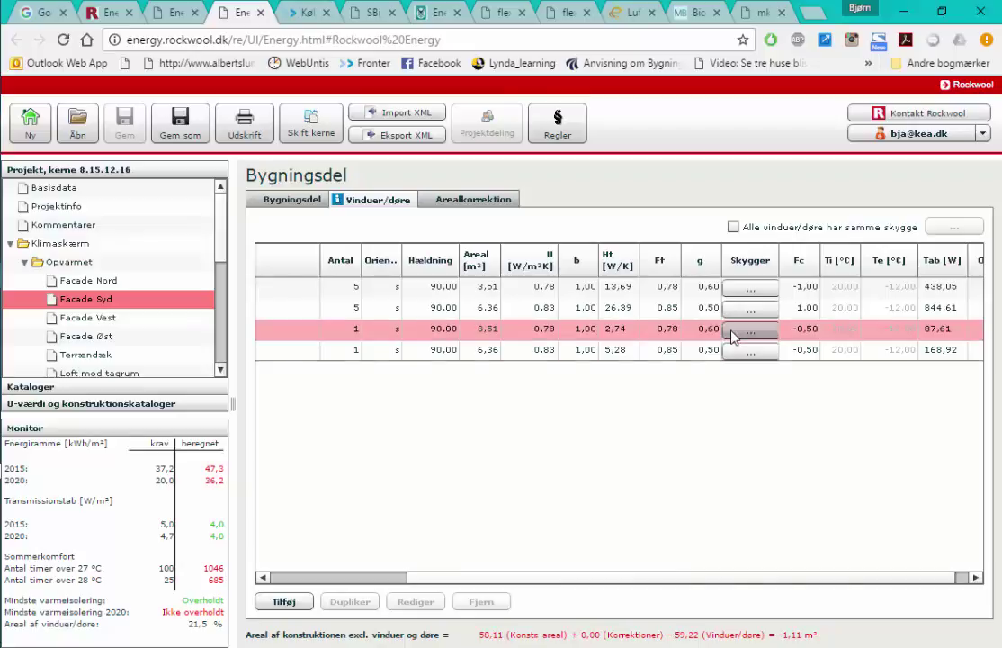
Detach the single Topstyret 2 fag window from the catalogue and set its Solvarmetransmittans, g to Solafskærmende glas 0,25.
left_click(306, 333)
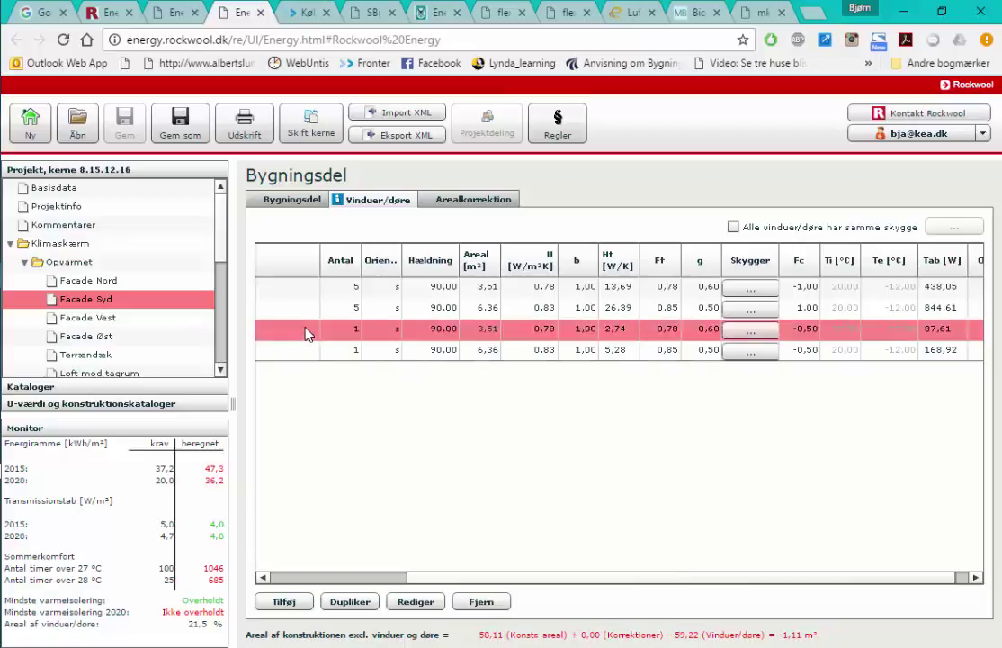
left_click(416, 602)
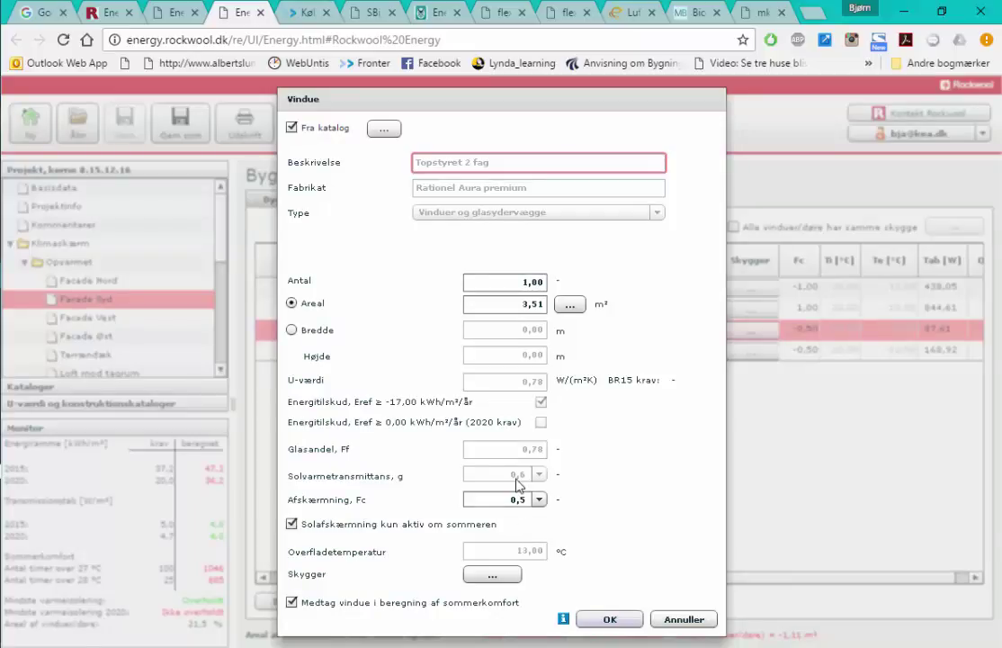
left_click(292, 128)
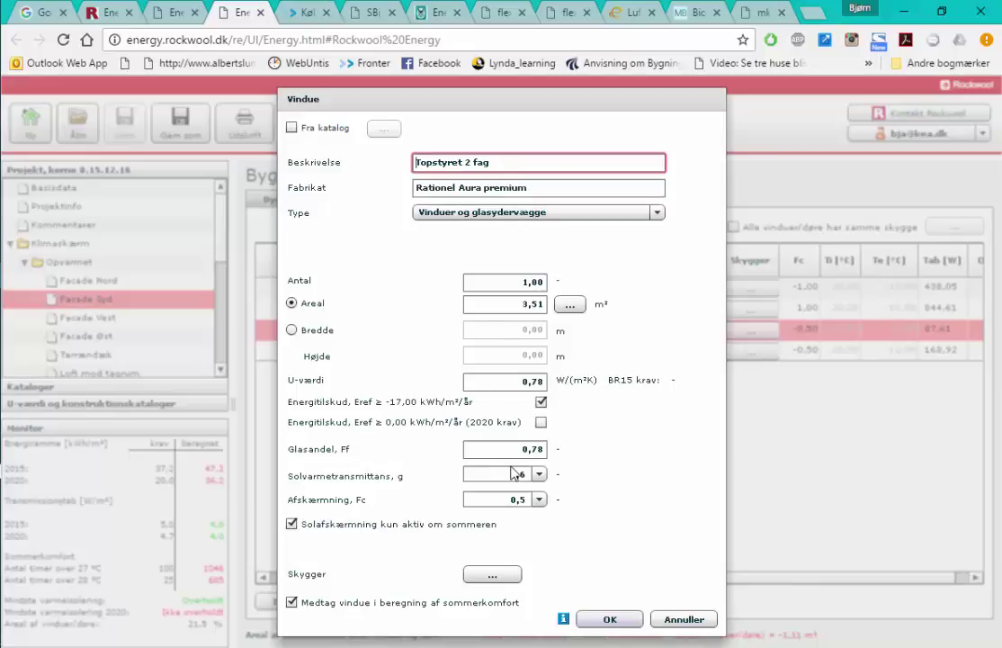
left_click(540, 475)
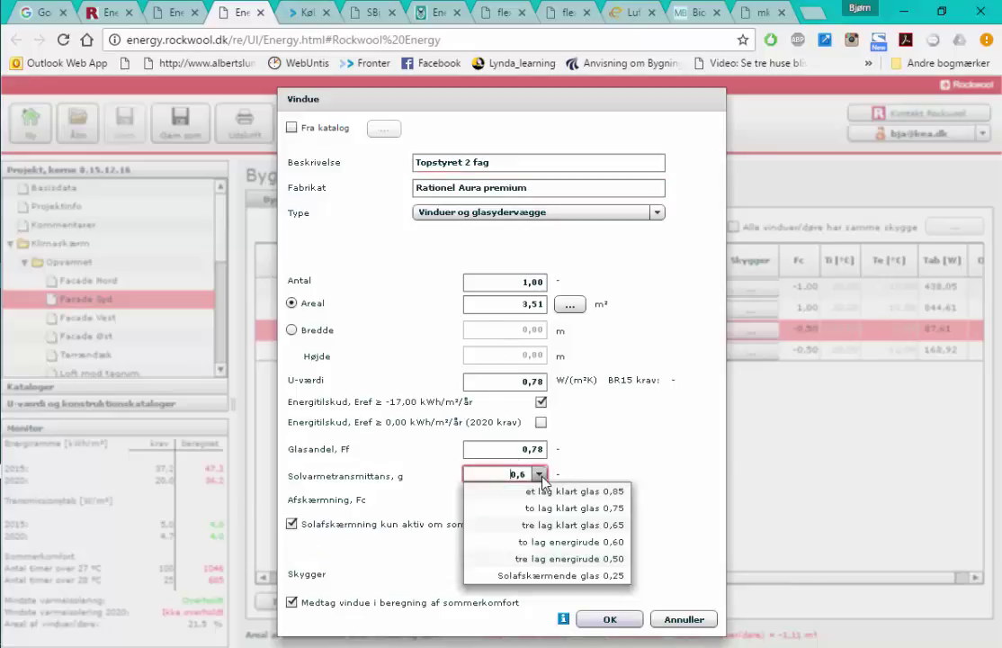
left_click(561, 583)
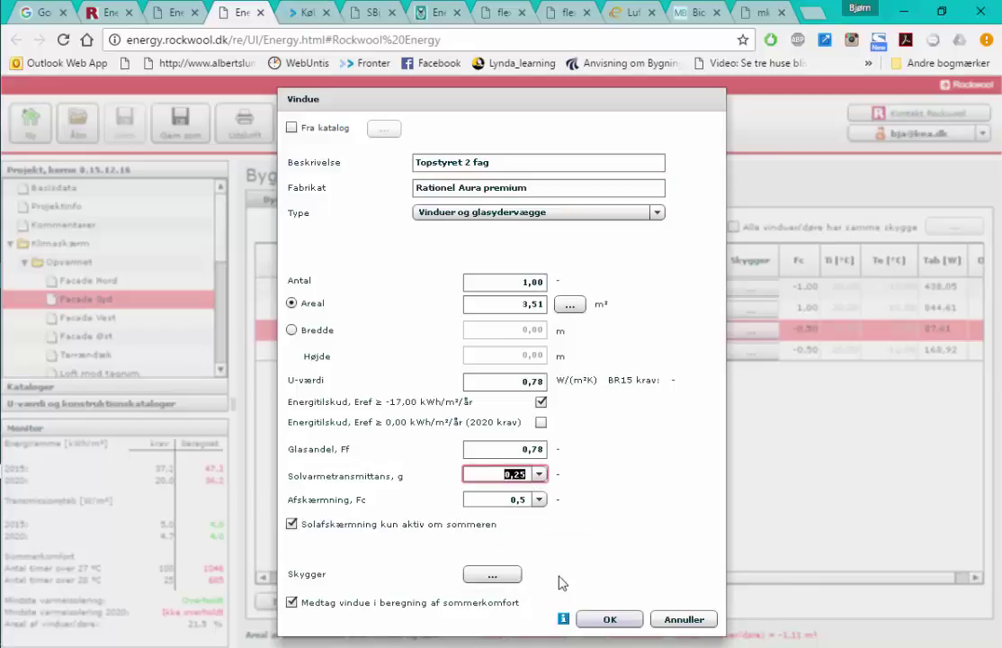
left_click(605, 619)
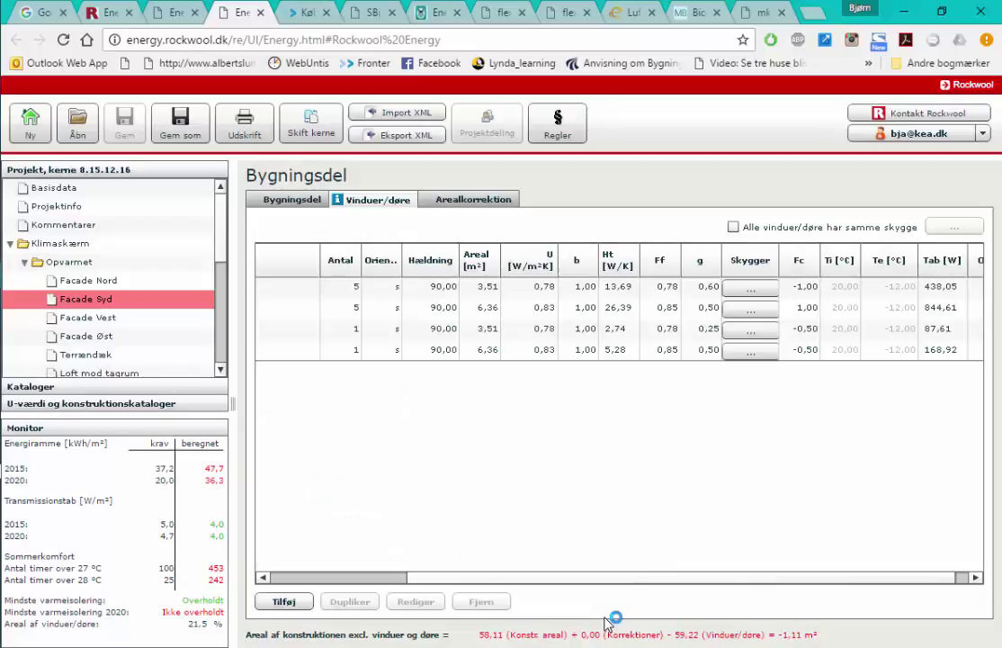
Set the Solvarmetransmittans, g of the single 6,36 m² Terrasseparti on Facade Syd to Solafskærmende glas 0,25.
left_click(707, 356)
left_click(752, 353)
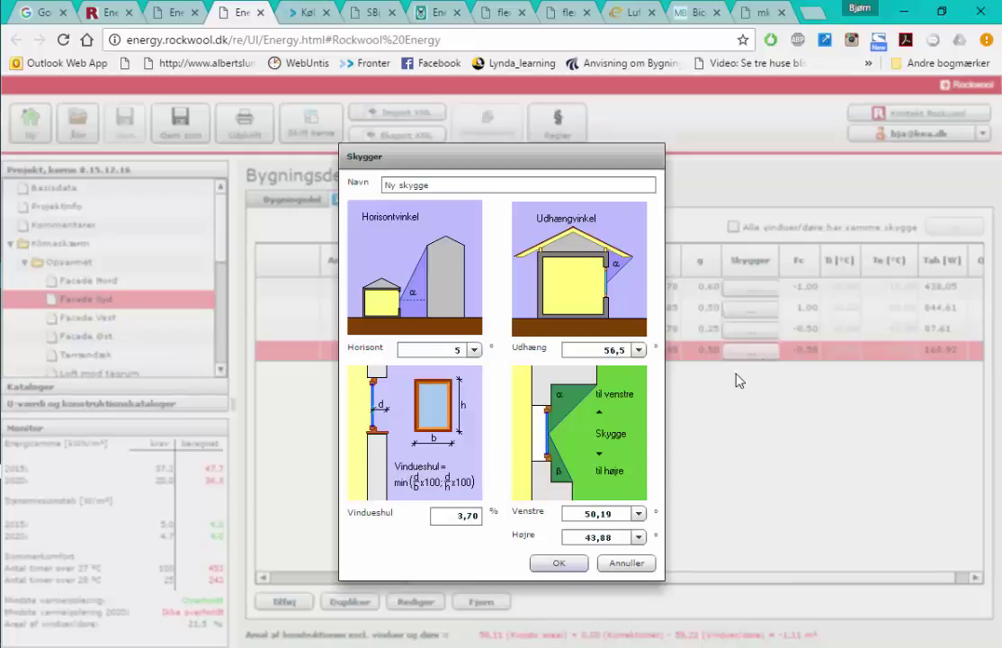
left_click(626, 563)
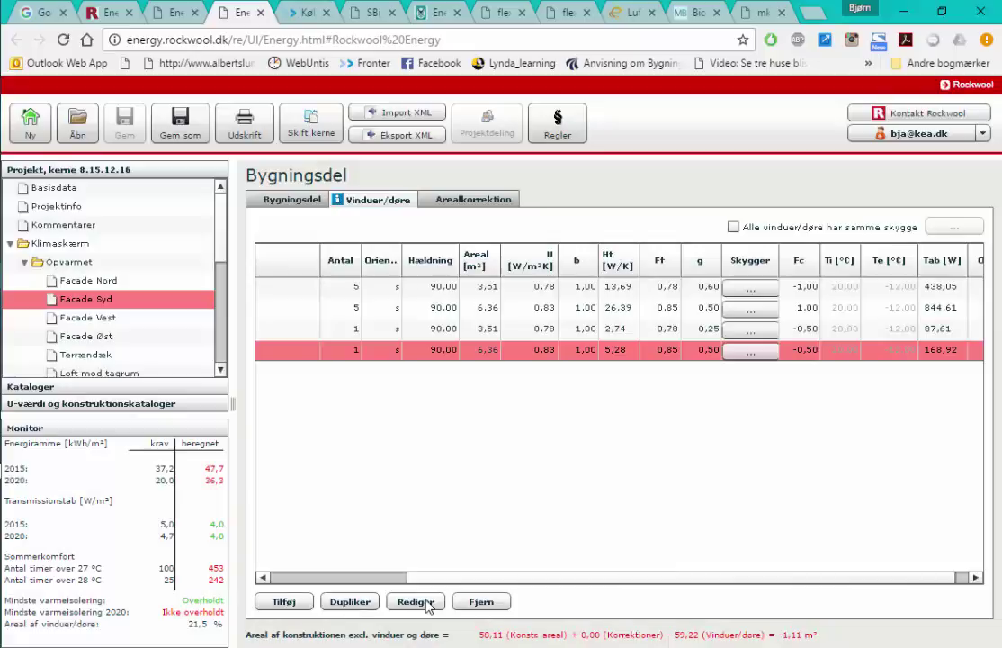
left_click(416, 601)
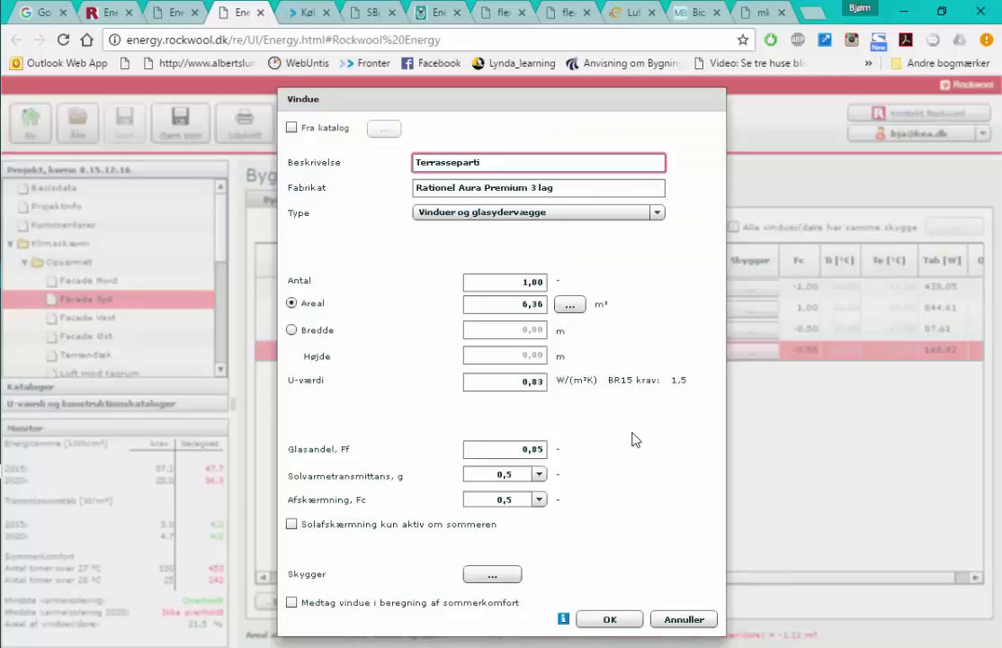
left_click(540, 474)
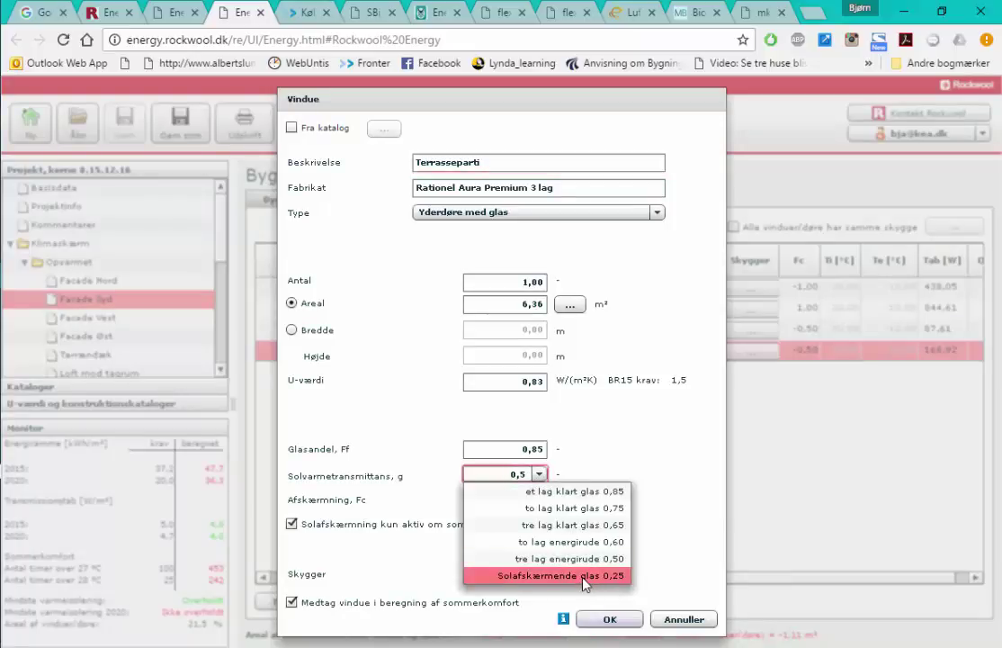
left_click(587, 581)
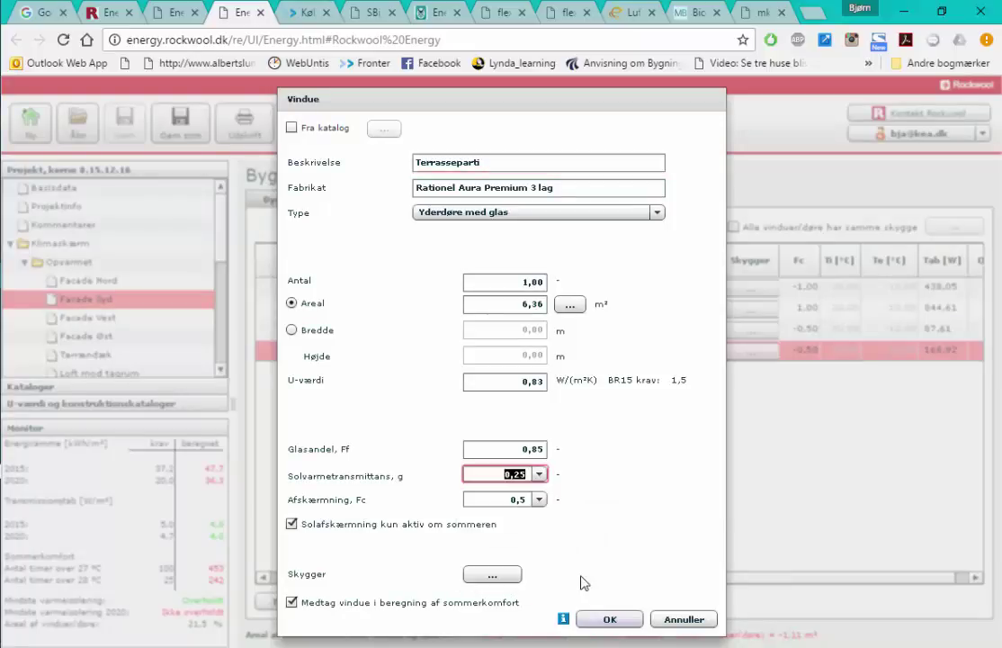
left_click(610, 620)
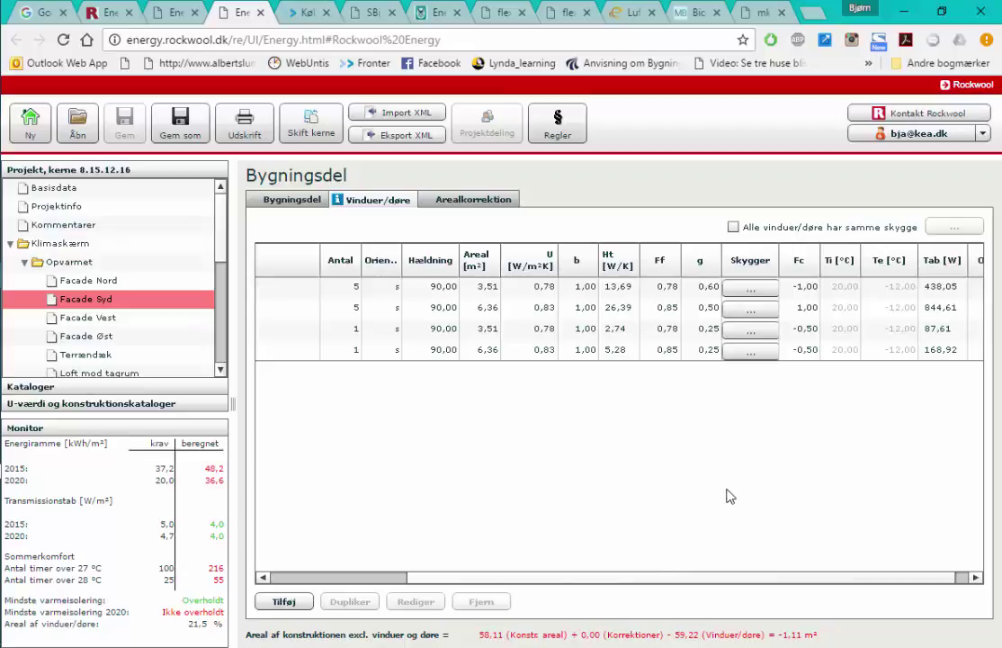
Set the Afskærmning, Fc of the single 3,51 m² Topstyret 2 fag window on Facade Syd to 0,2.
left_click(359, 350)
left_click(357, 332)
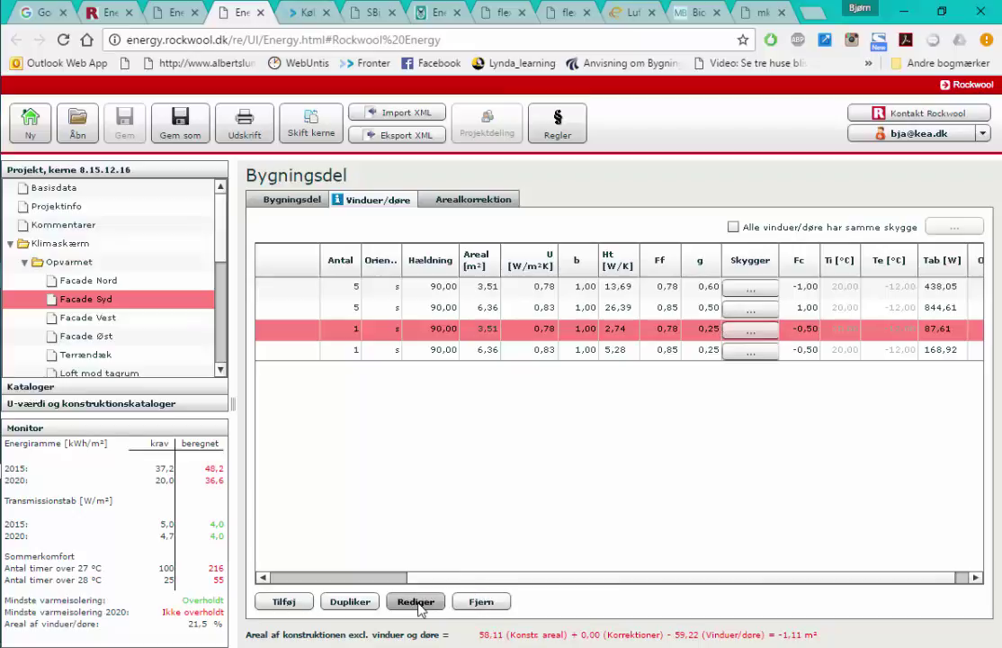
left_click(418, 605)
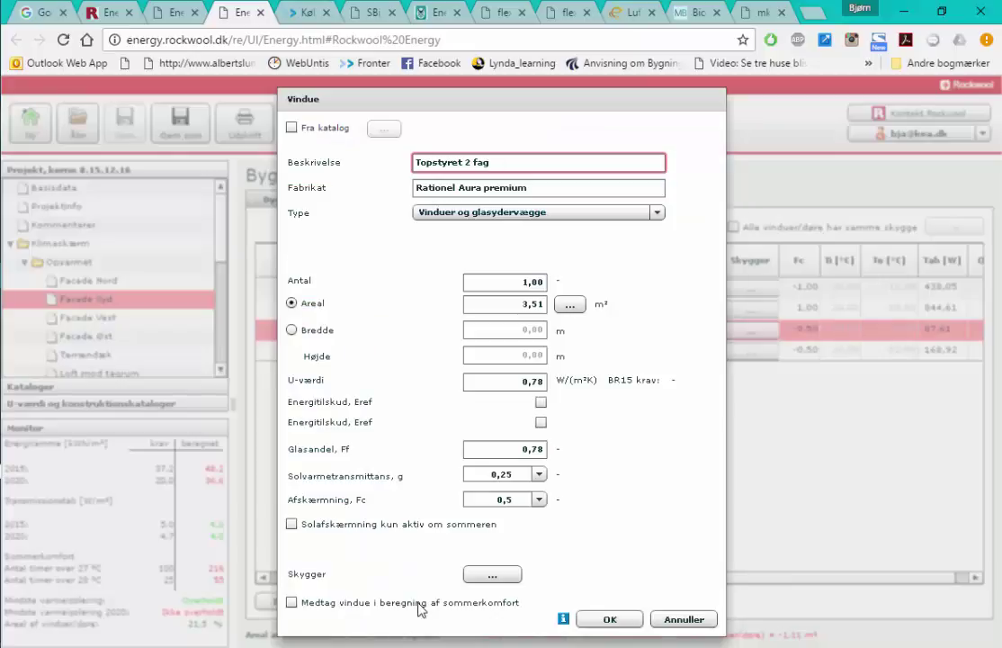
left_click(526, 501)
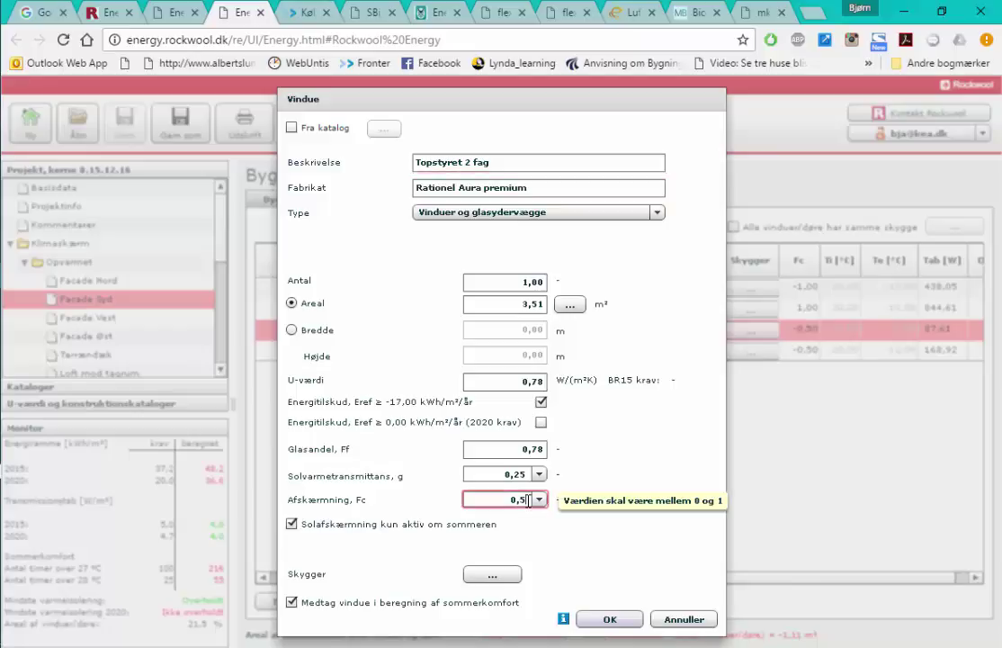
key("BackSpace")
type("2")
left_click(615, 623)
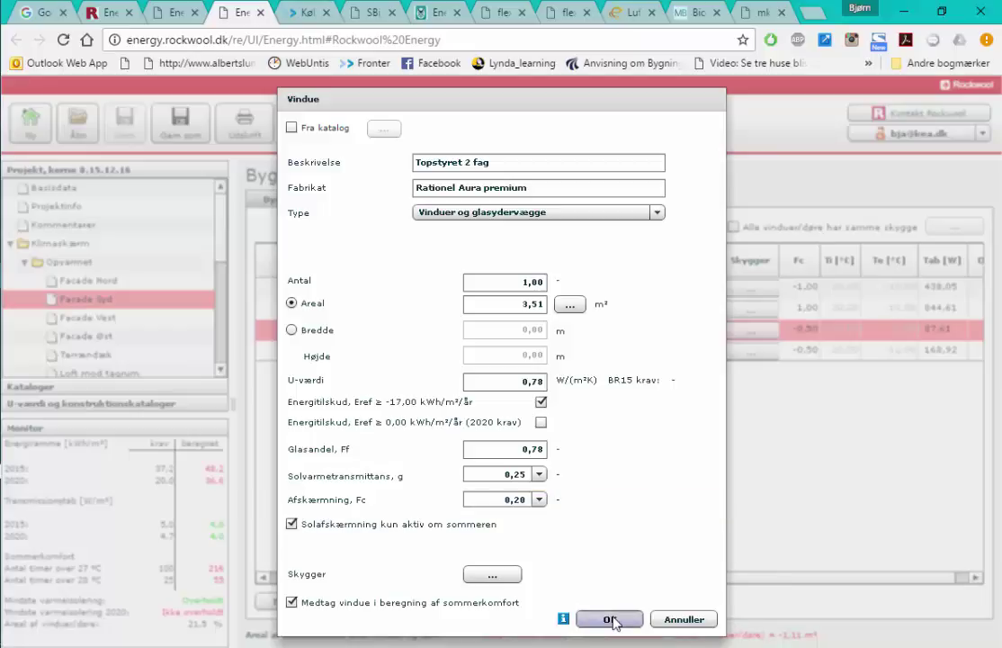
left_click(612, 620)
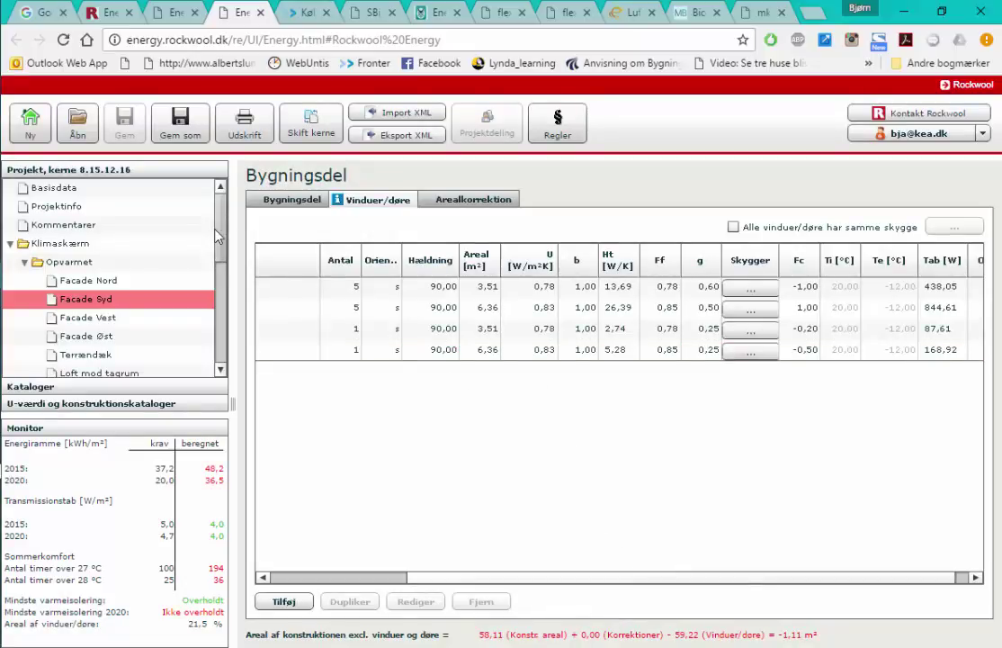
Add a ventilation zone described as Mekanisk ventilation with an area of 414,6 m².
left_click_drag(223, 243, 223, 292)
scroll(223, 293, "down", 3)
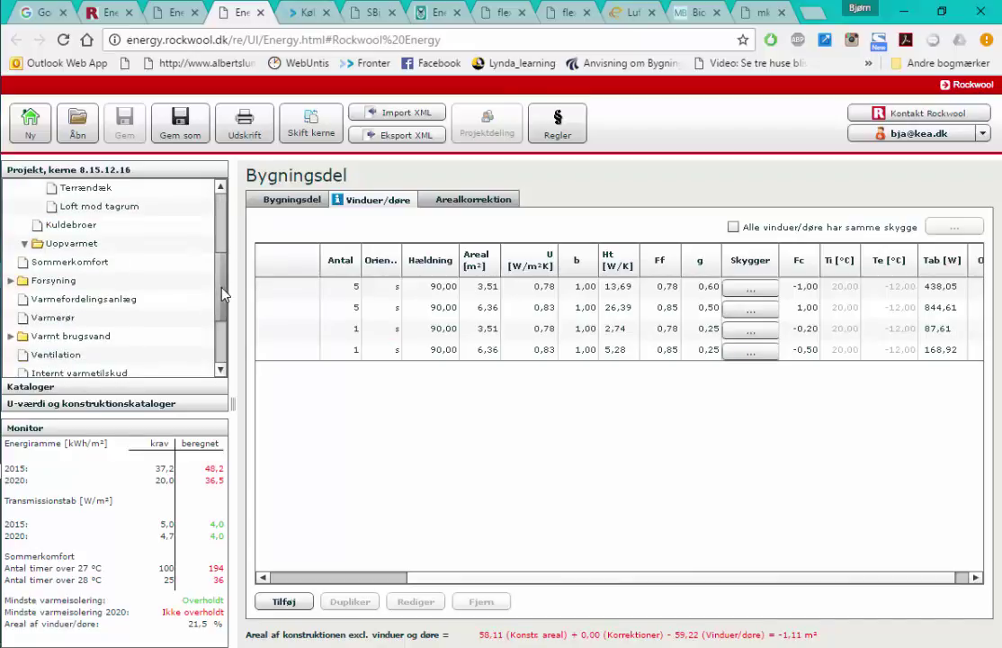
left_click(52, 319)
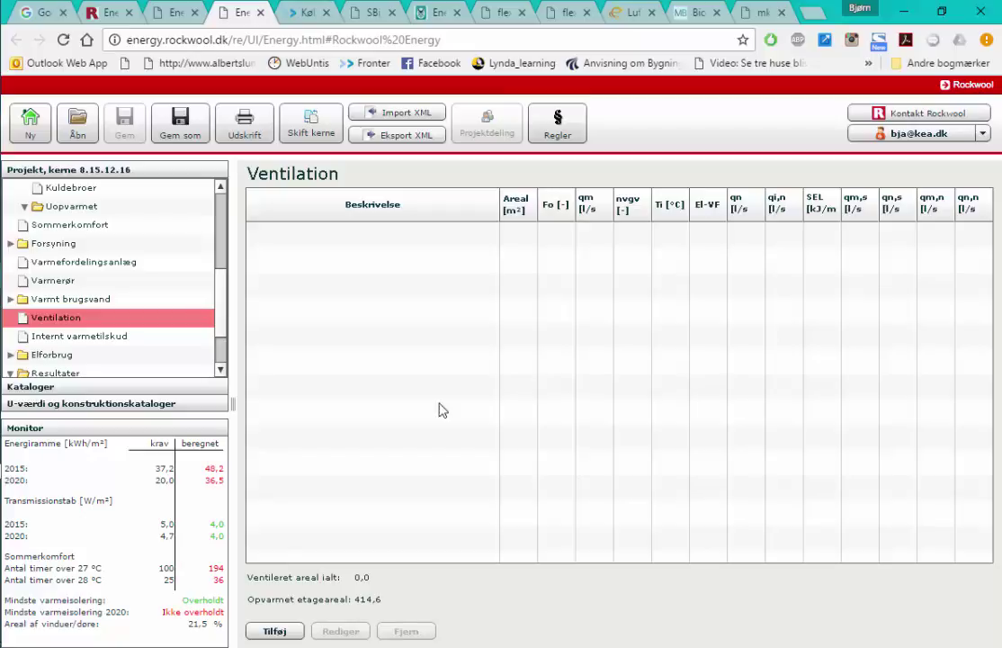
left_click(280, 634)
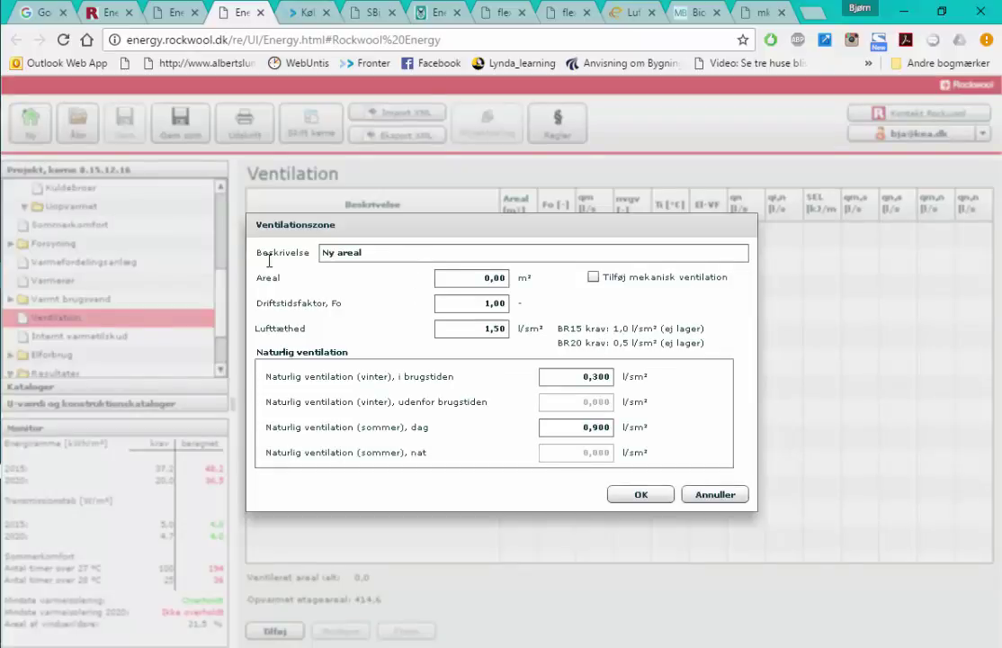
key("ctrl+a")
type("Me")
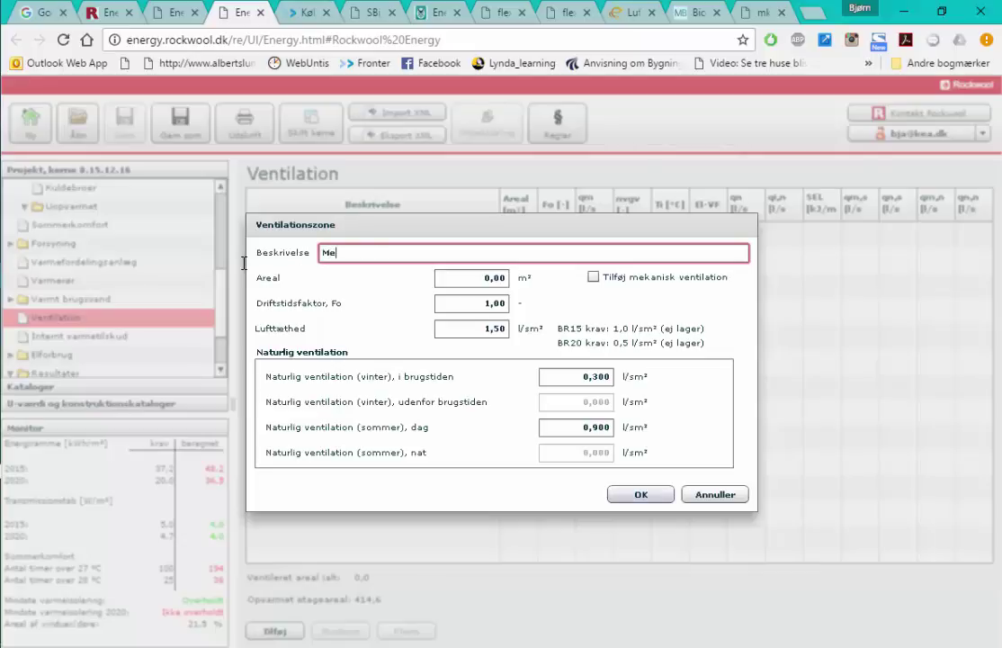
type("kanisk ventilation")
left_click(475, 280)
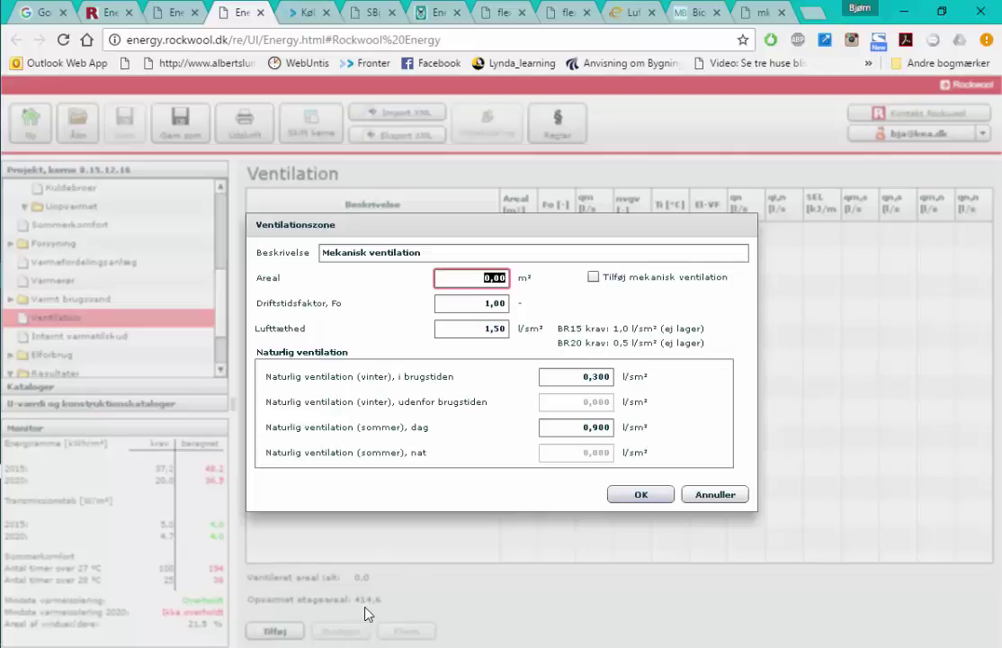
type("414,6")
left_click(488, 307)
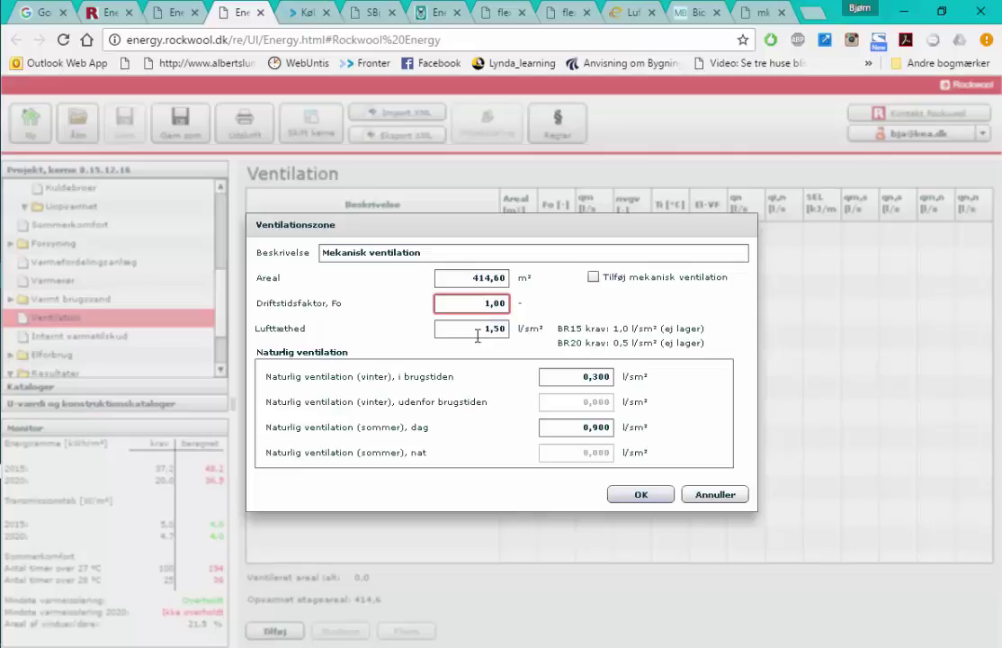
left_click(478, 335)
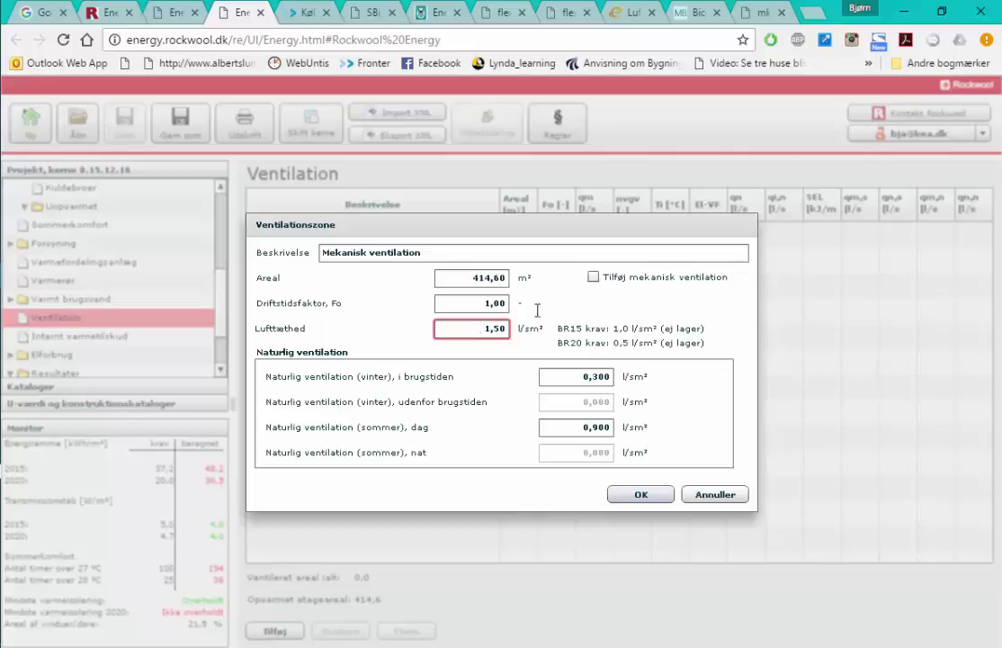
Add mechanical ventilation to the zone using the generic catalogue unit Ventilationsgregat med krydsvarmeveksler (nvgv 0,80).
left_click(594, 278)
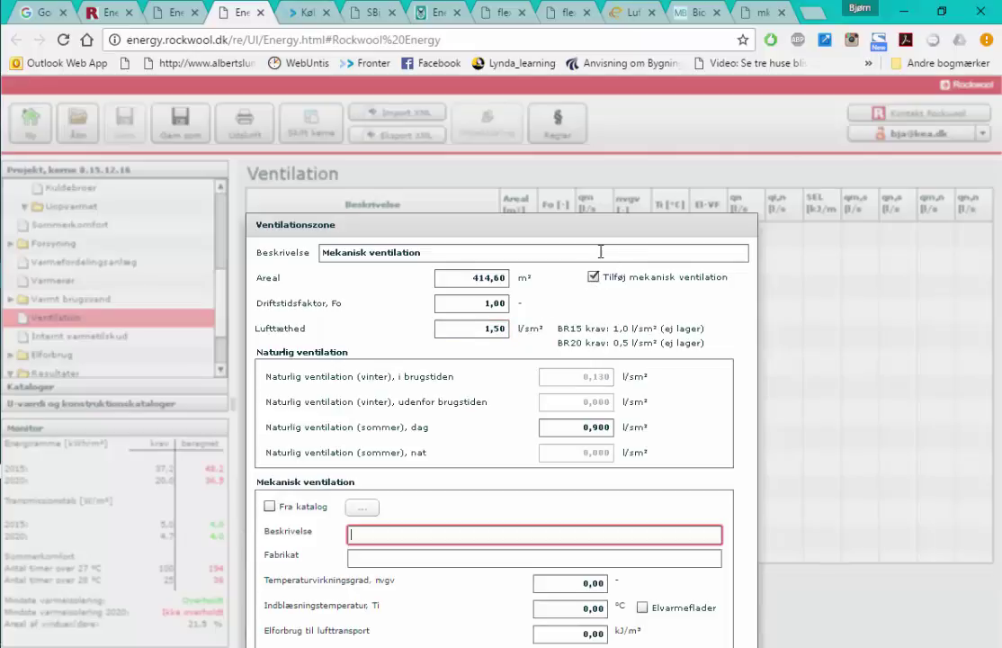
left_click_drag(580, 226, 557, 41)
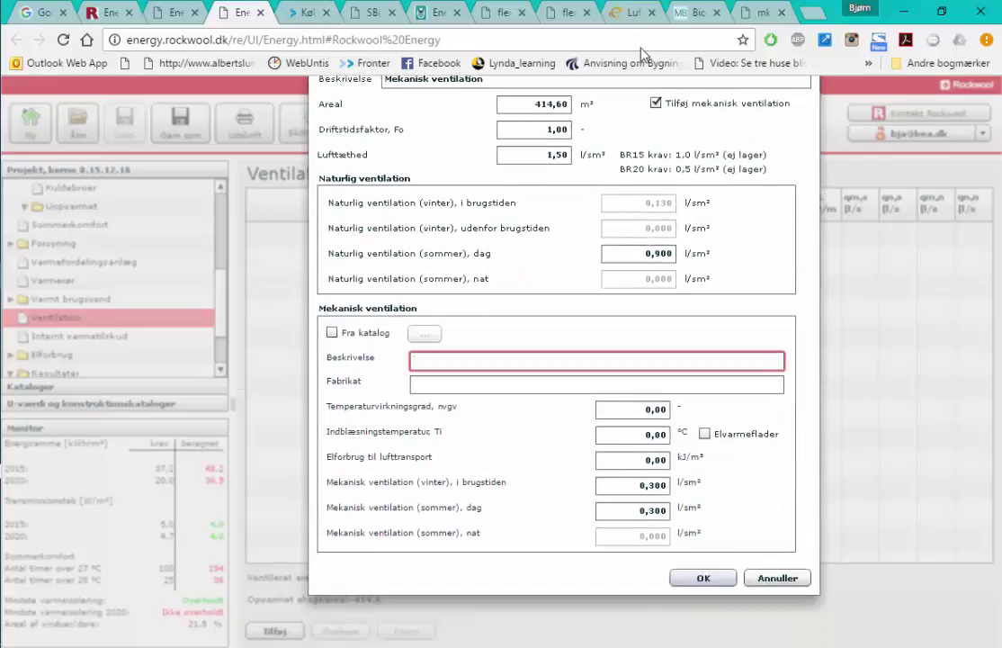
left_click(332, 333)
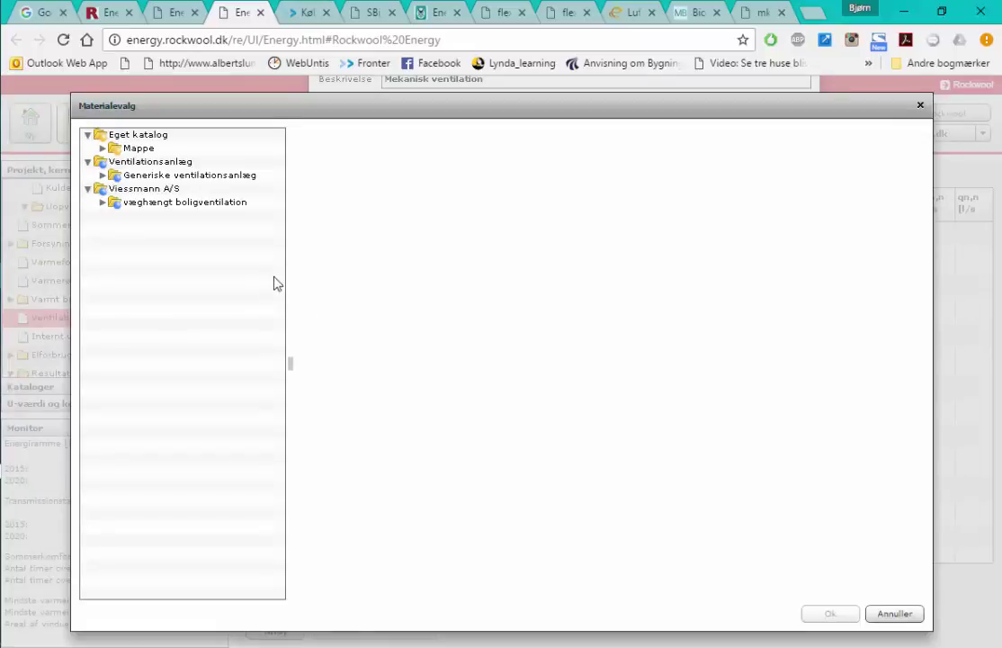
double_click(108, 176)
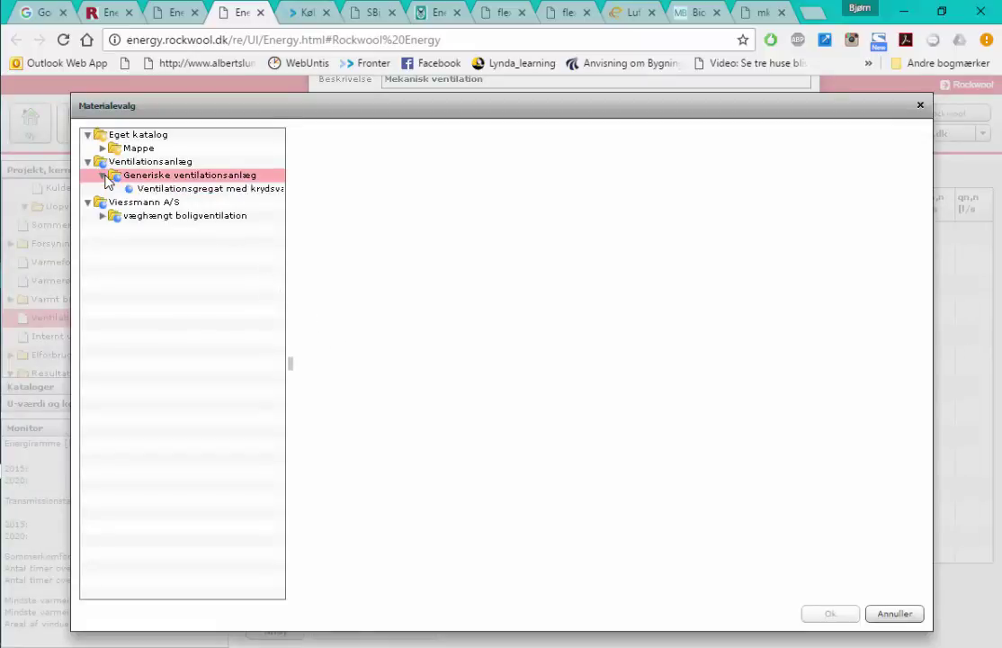
left_click(191, 190)
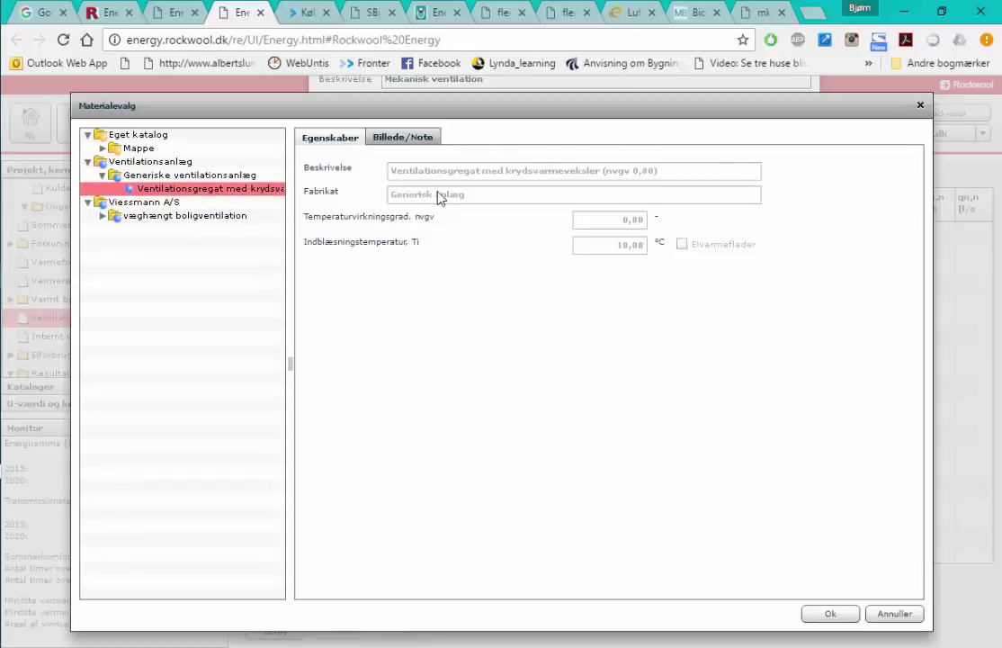
left_click(835, 615)
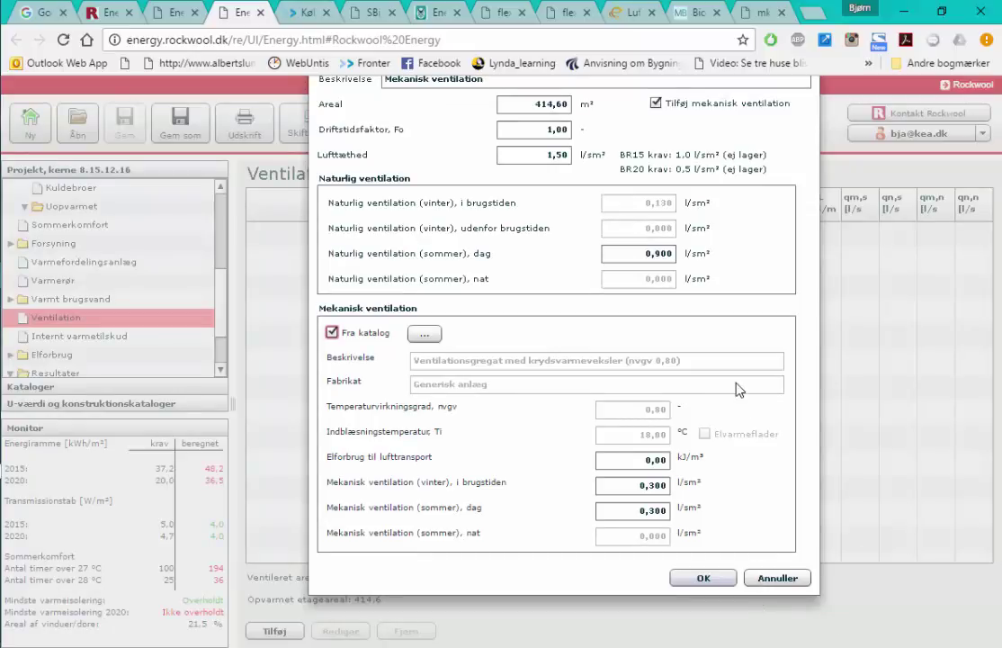
Set the zone's Elforbrug til lufttransport to 1 kJ/m³ and its Lufttæthed to 1 l/sm², and save the zone.
left_click(444, 82)
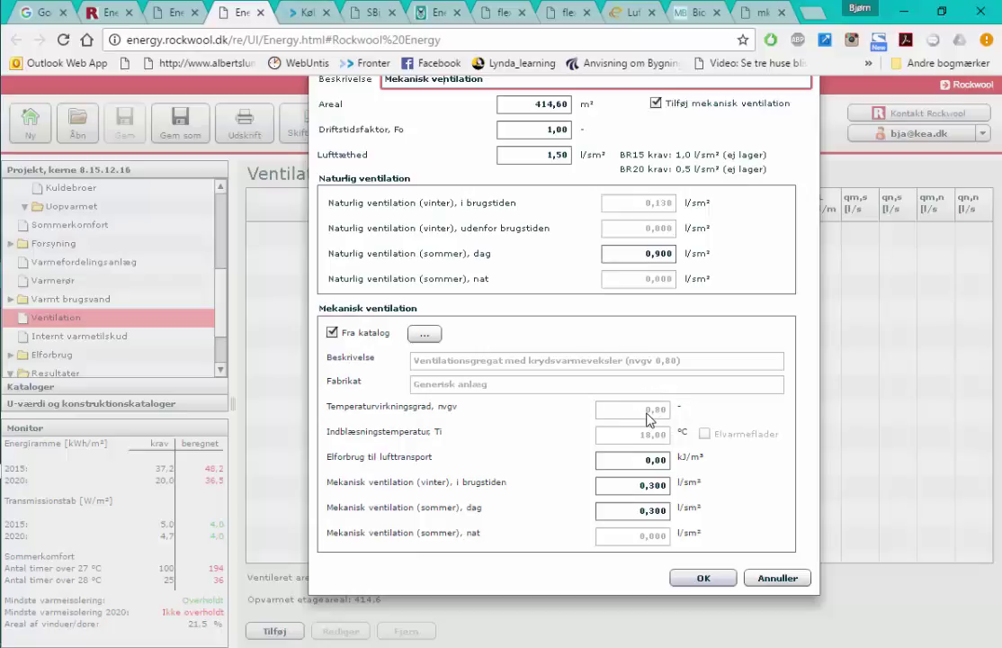
left_click(638, 463)
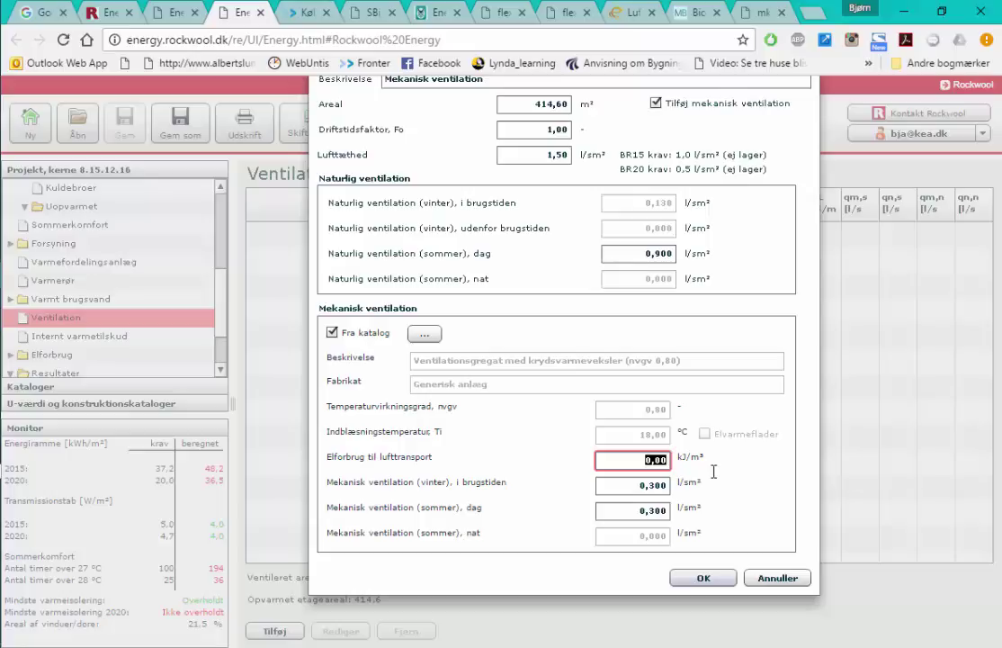
type("1")
left_click(549, 159)
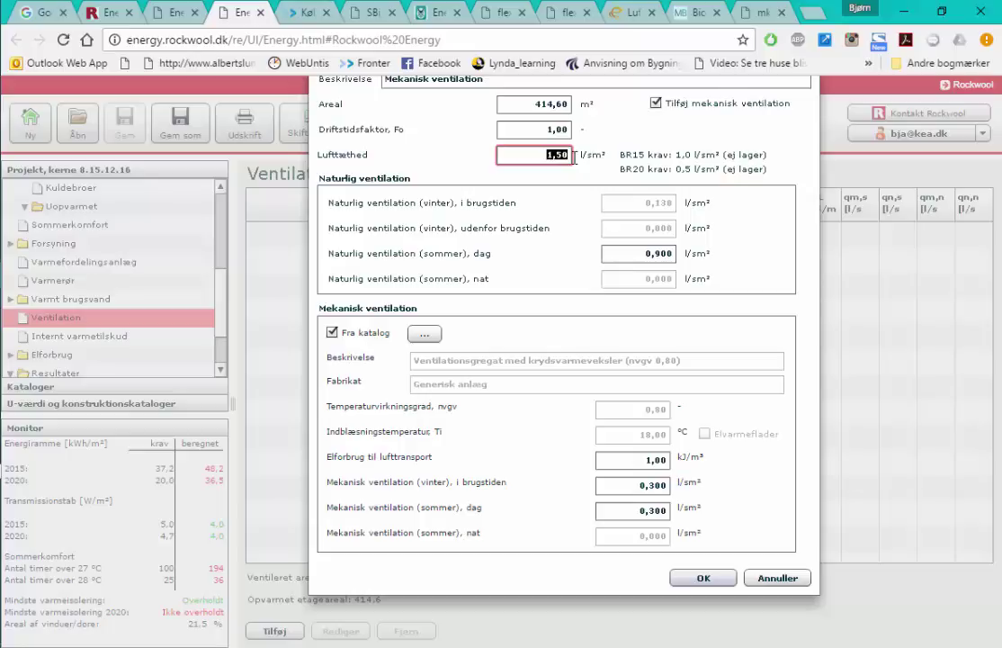
type("1")
left_click(711, 581)
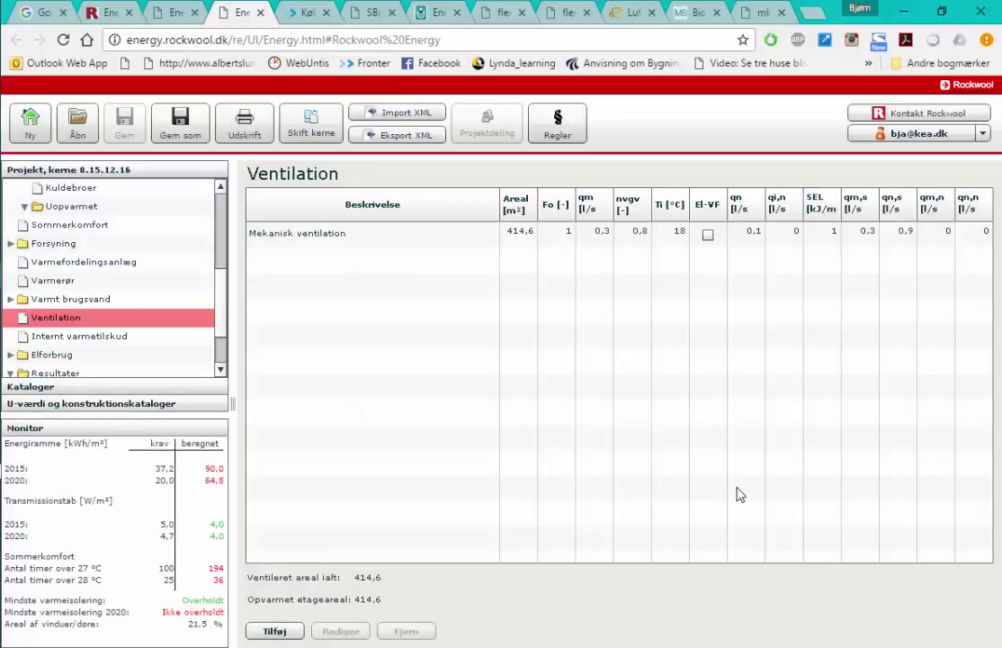
left_click(716, 239)
left_click(347, 548)
left_click(94, 337)
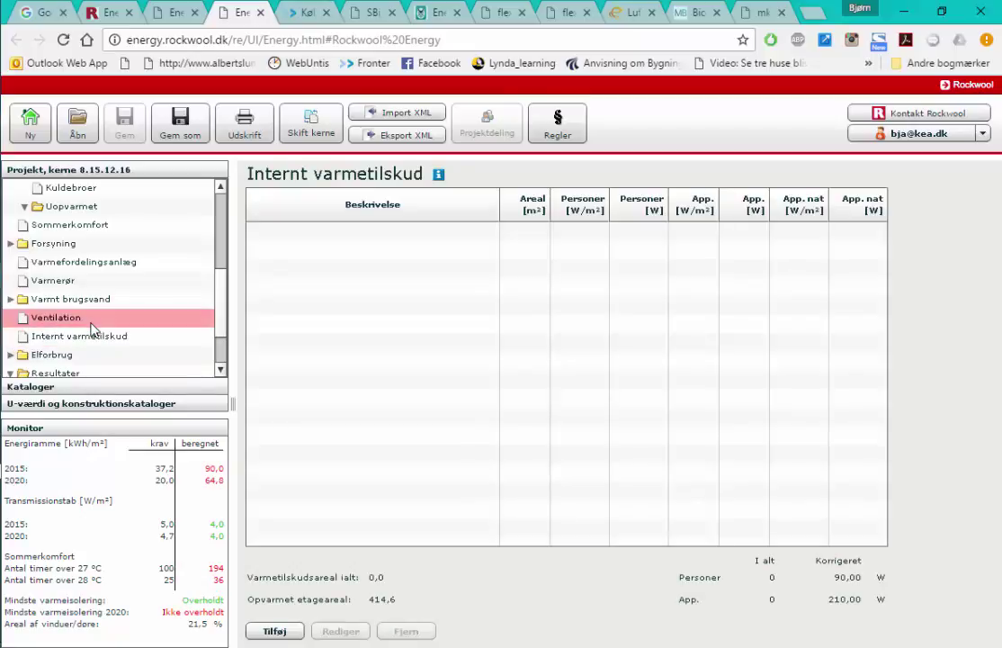
left_click(90, 322)
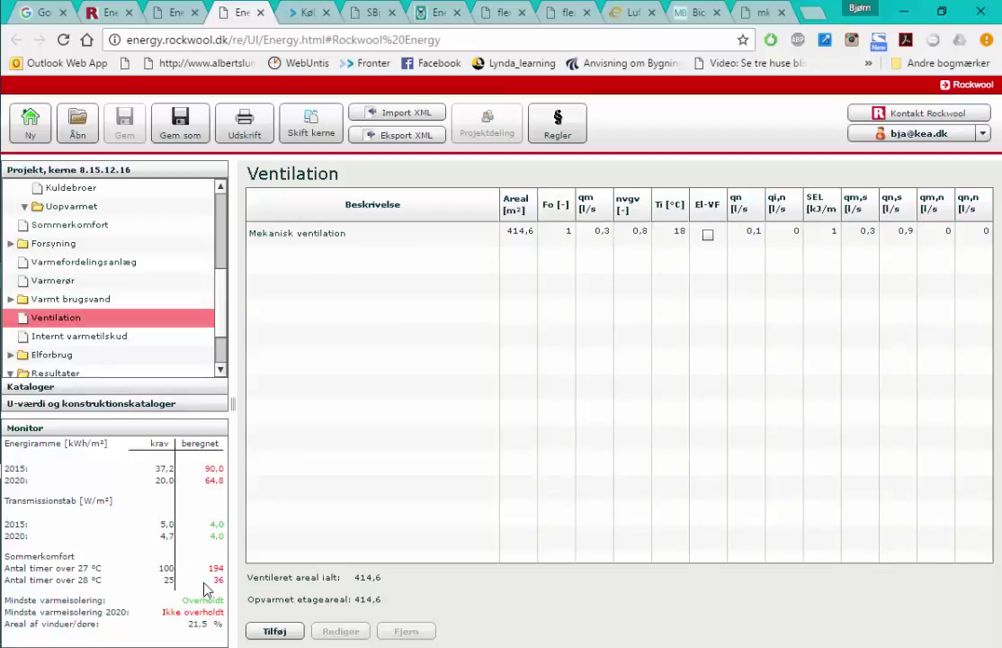
left_click(106, 344)
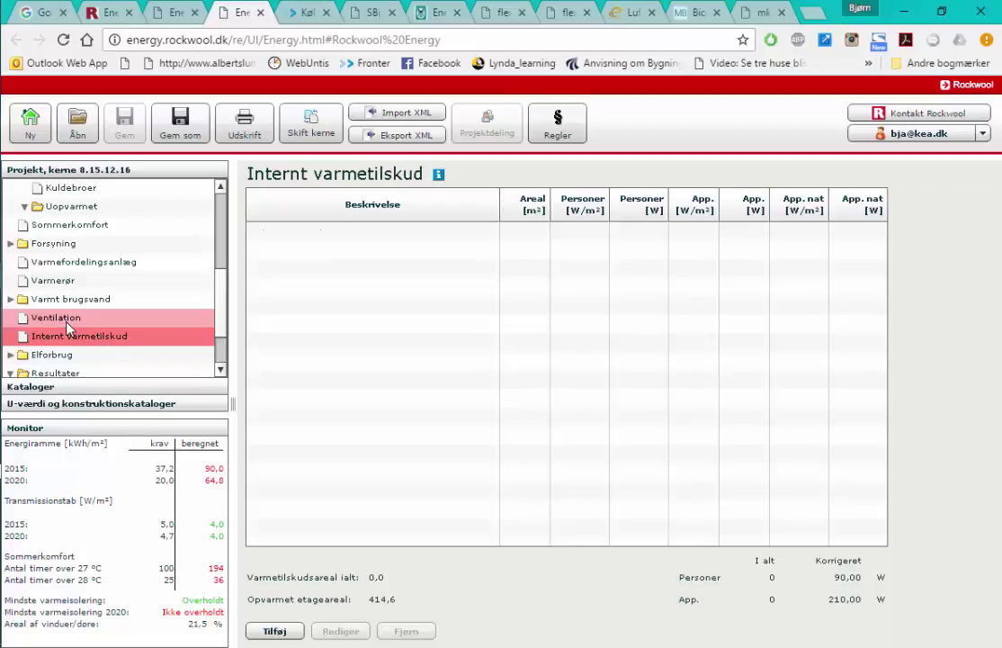
left_click(67, 328)
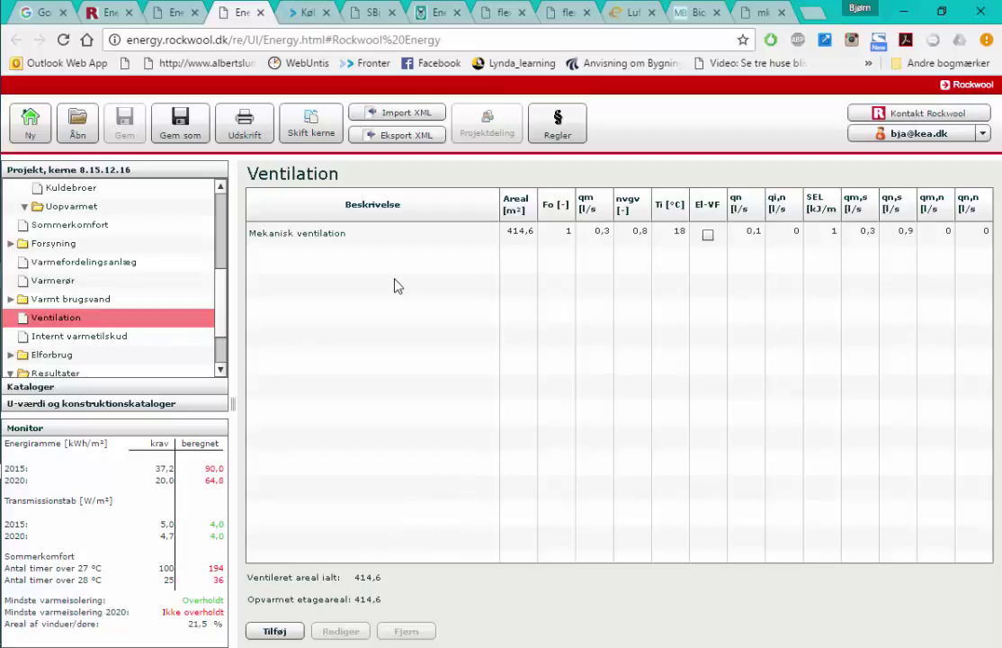
Open the Mekanisk ventilation zone for editing.
left_click(355, 235)
left_click(347, 634)
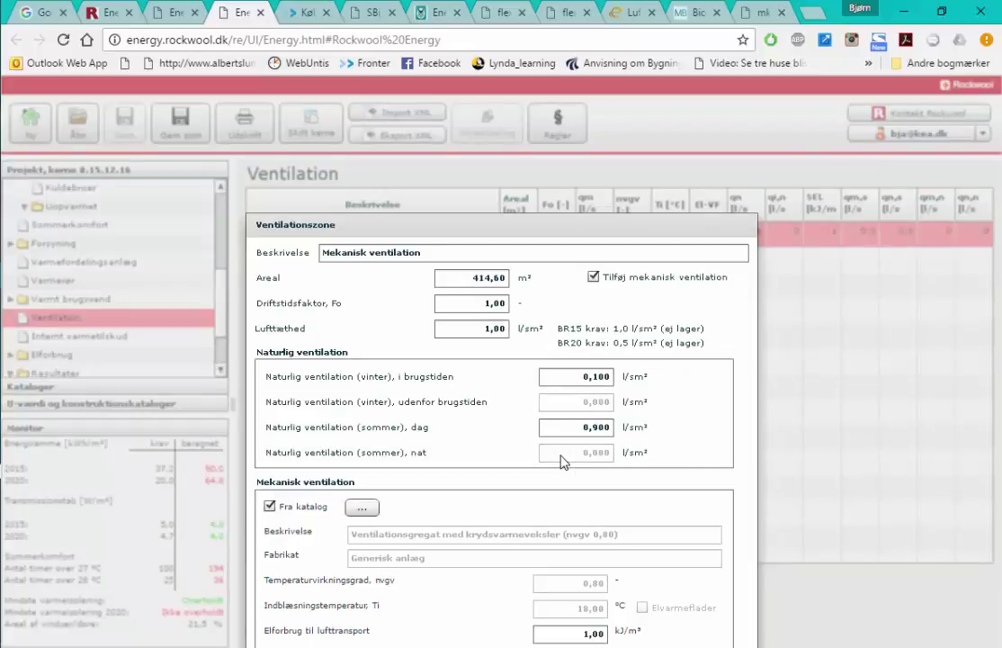
key("alt+Tab")
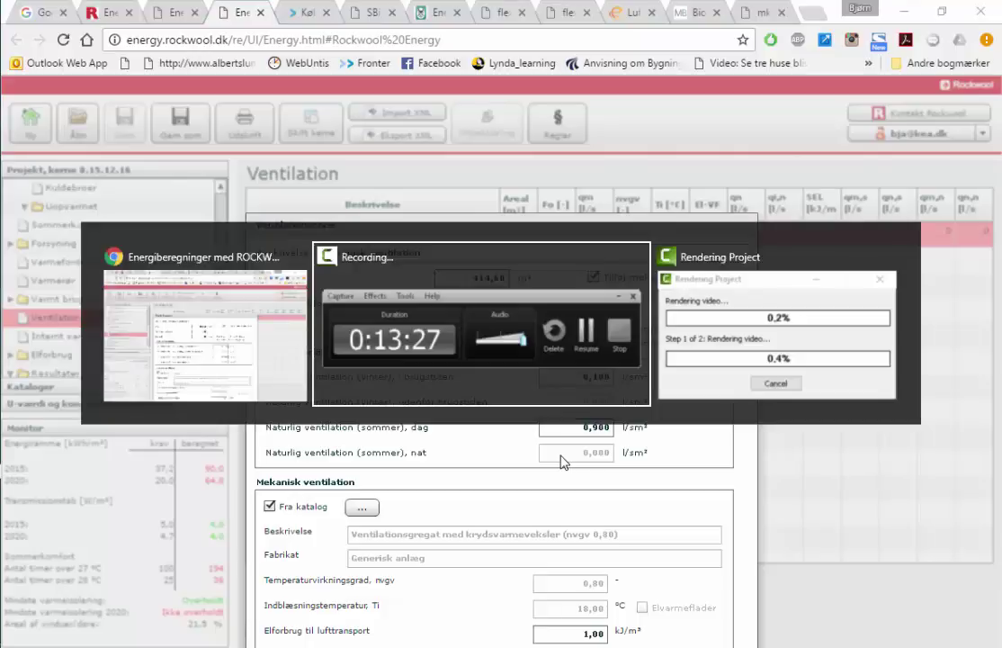
key("shift+Tab")
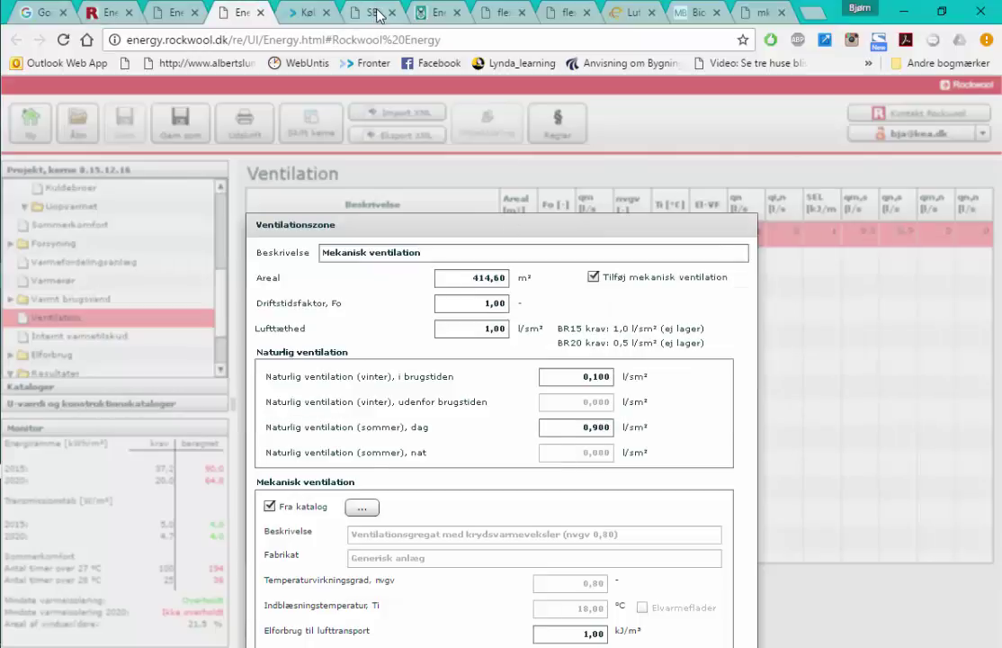
Switch to Fronter, open Håndbog for Energikonsulenter_markering_bja.pdf and search it for "mekanisk ventilation".
left_click(302, 13)
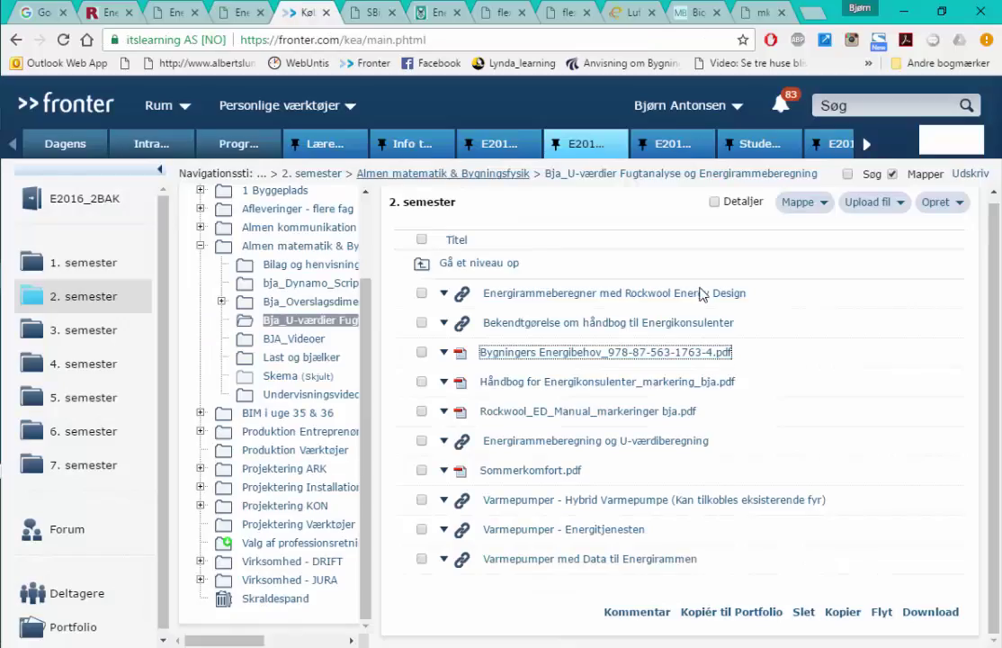
left_click(591, 390)
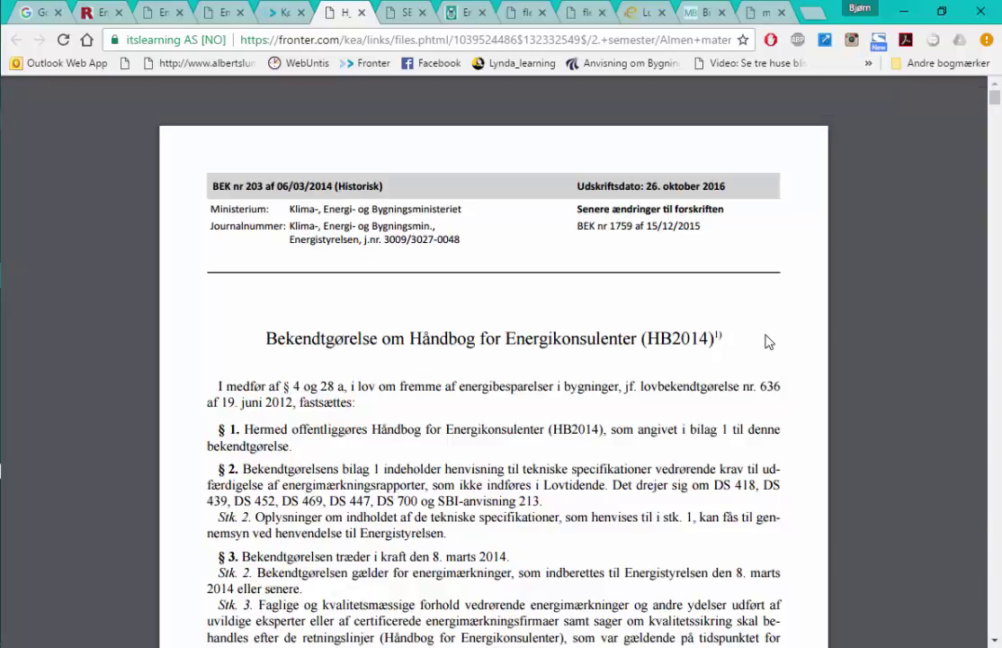
key("ctrl+f")
type("m")
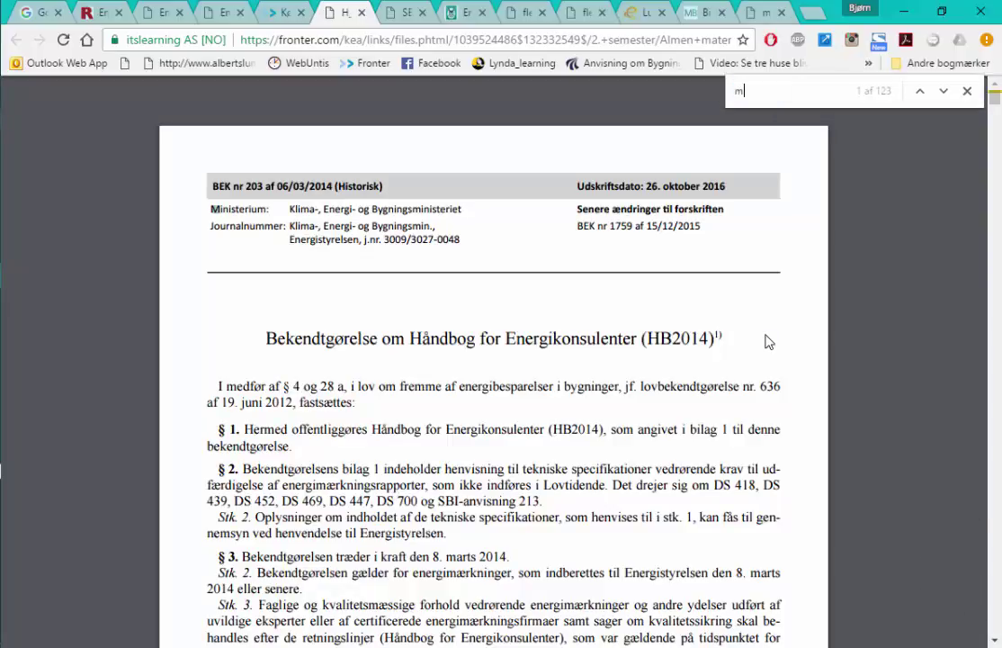
type("ekanisk vent")
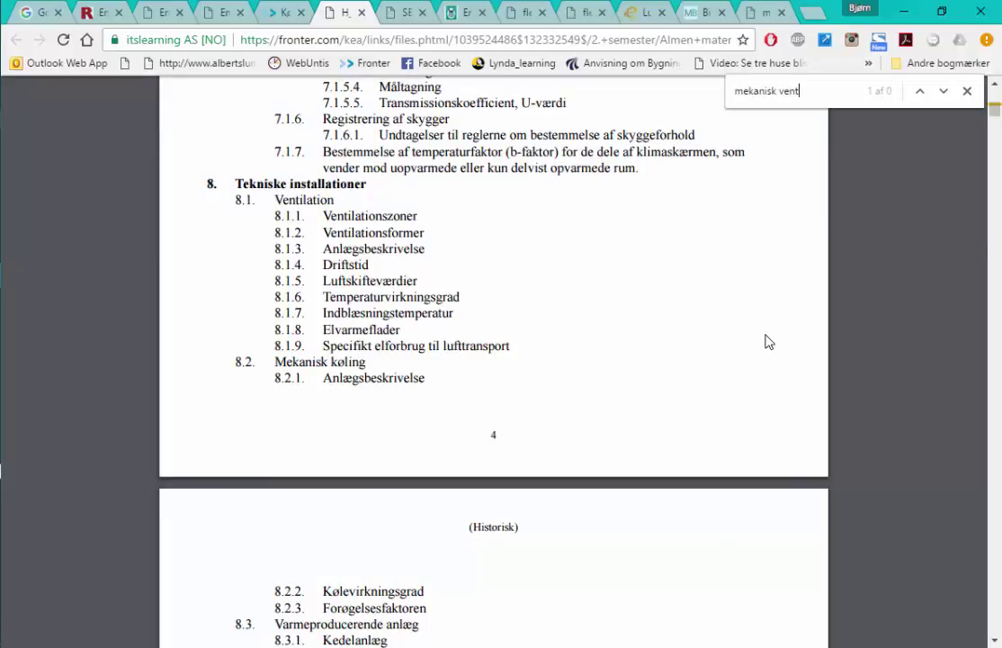
type("ilat")
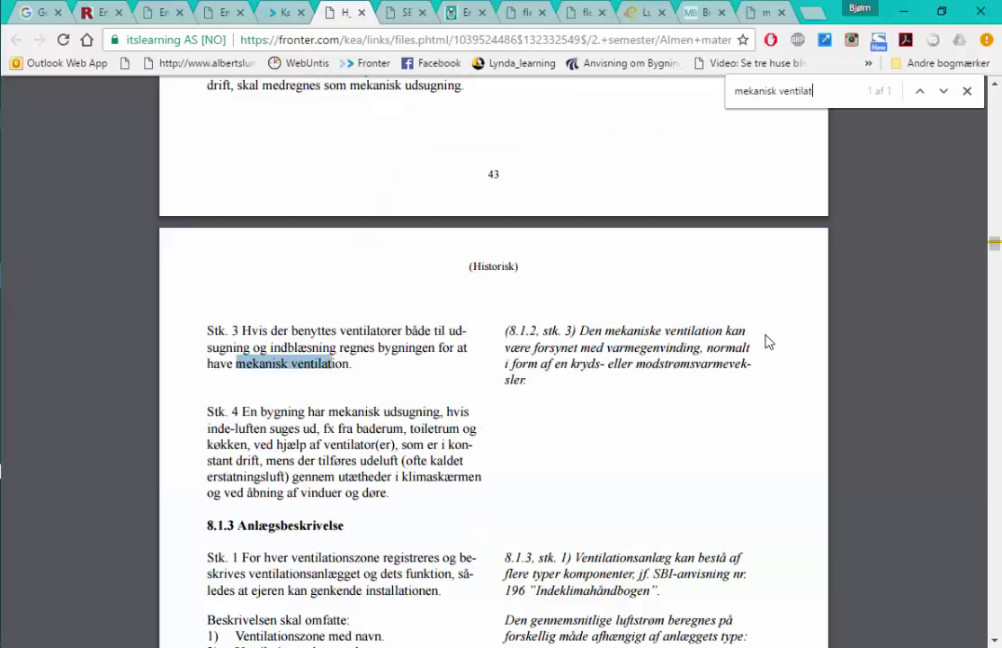
type("ion")
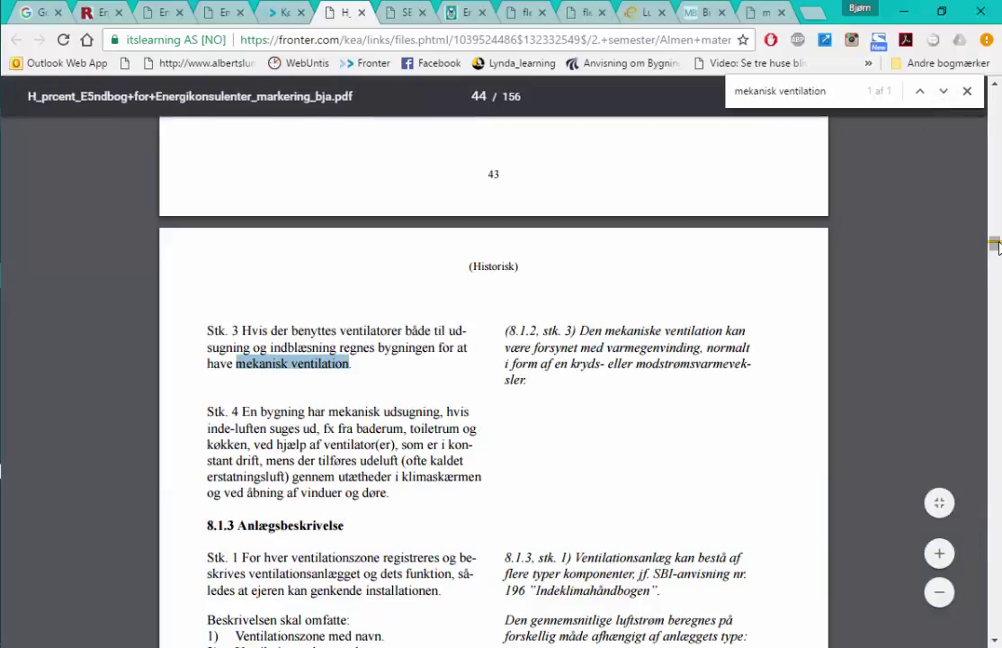
Continue the search for "mekanisk ventilation" and find the table Standard ventilationsanlæg i flerfamiliehuse in section 9.7.4.
left_click(943, 93)
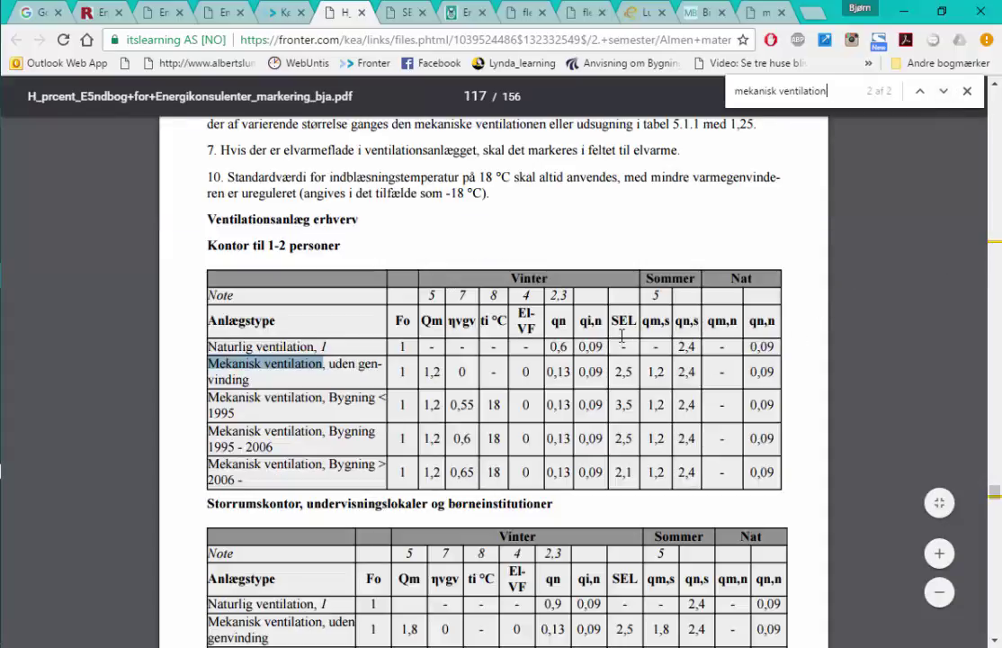
scroll(578, 261, "up", 8)
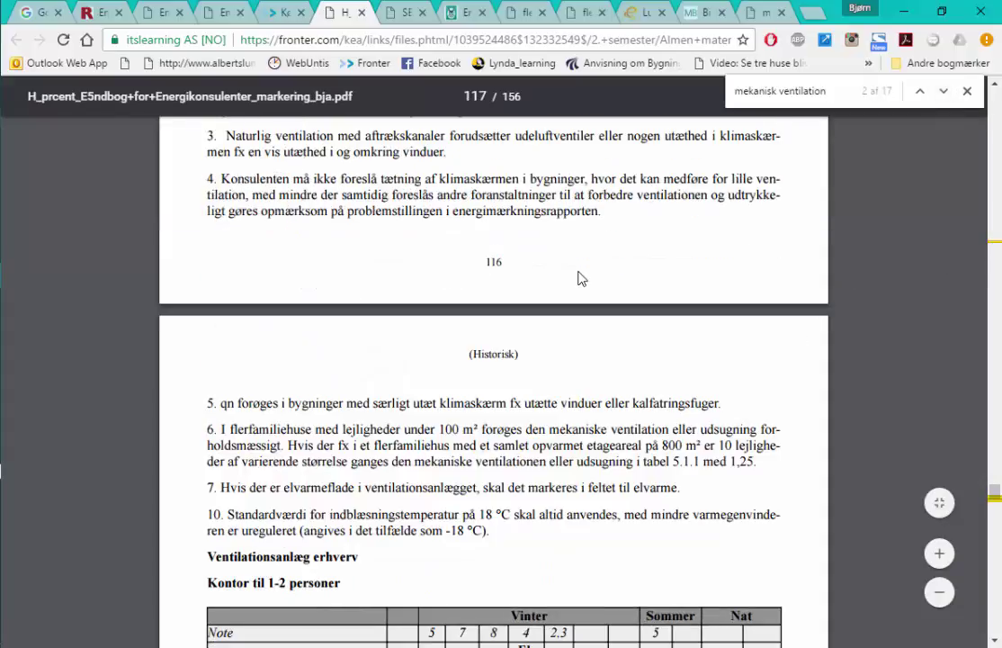
scroll(579, 277, "up", 2)
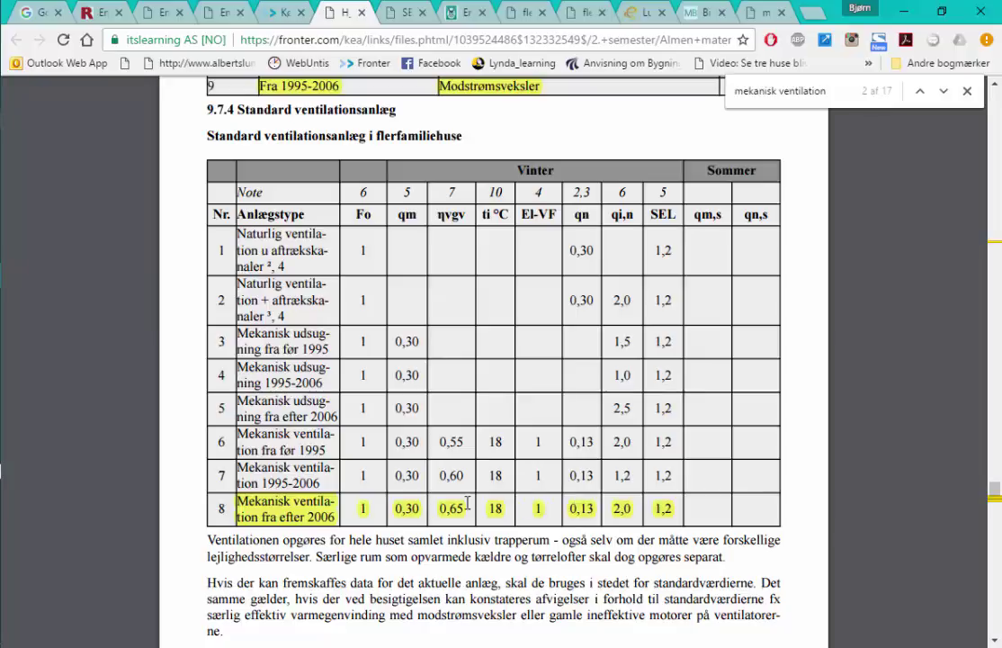
Detach the handbook PDF into its own browser window, return to Rockwool Energy Design and reposition the Ventilationszone form so it is fully visible.
key("alt+Tab")
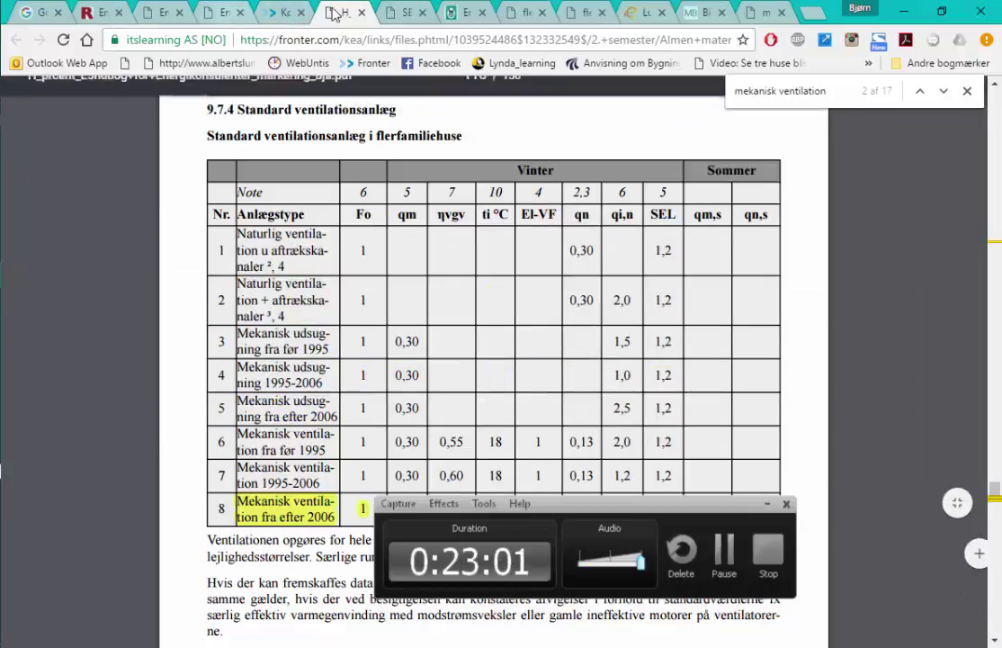
left_click_drag(558, 157, 560, 156)
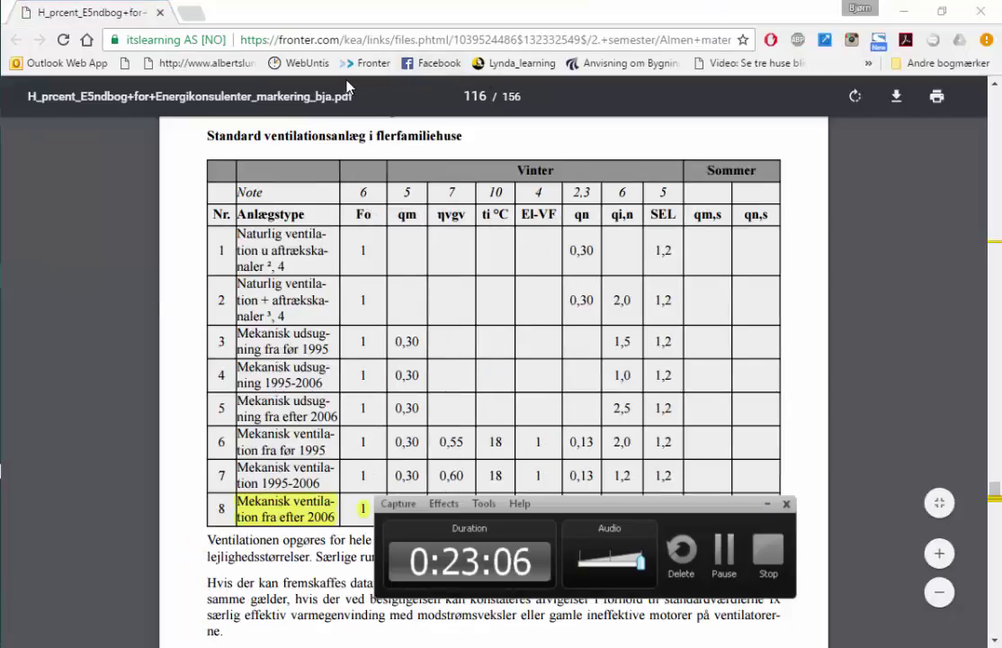
key("alt+Tab")
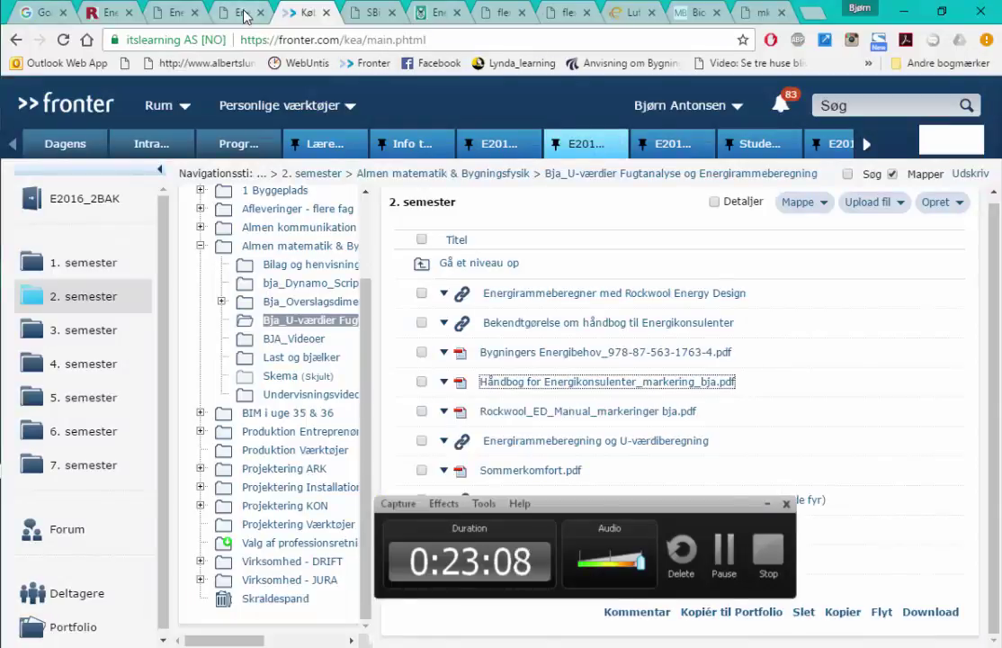
left_click(216, 13)
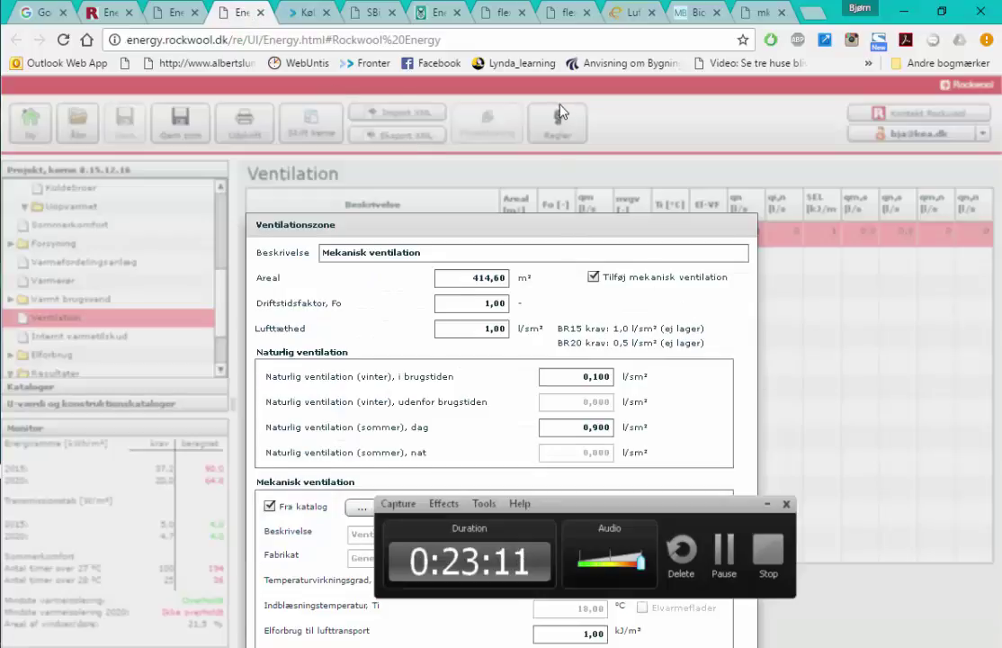
left_click_drag(569, 226, 561, 107)
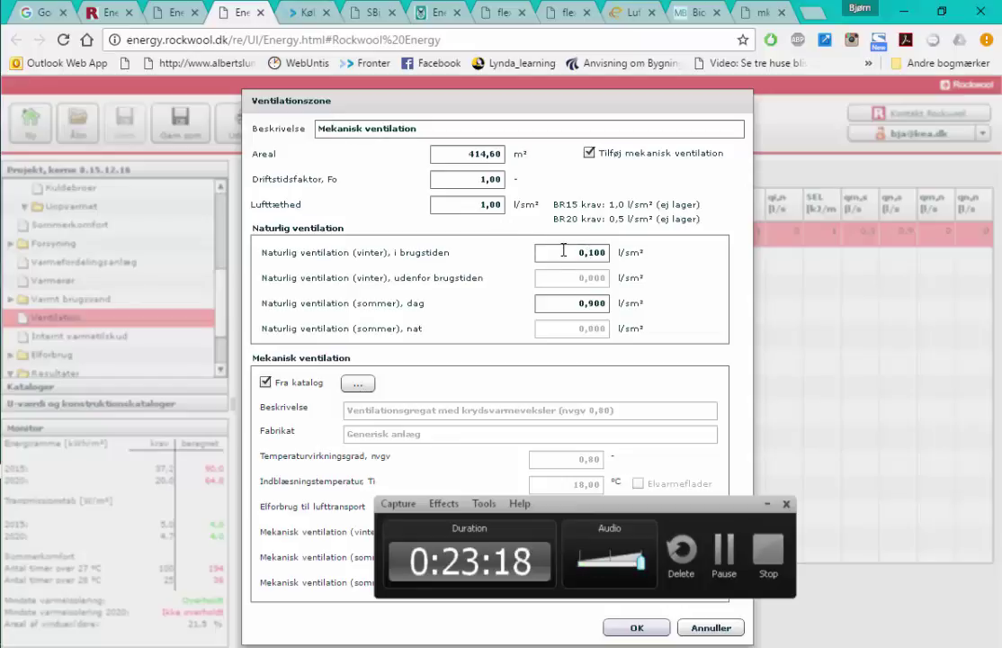
Set Naturlig ventilation (vinter), i brugstiden to 0,13 l/sm², using the handbook's row for Mekanisk ventilation fra efter 2006.
key("alt+Tab")
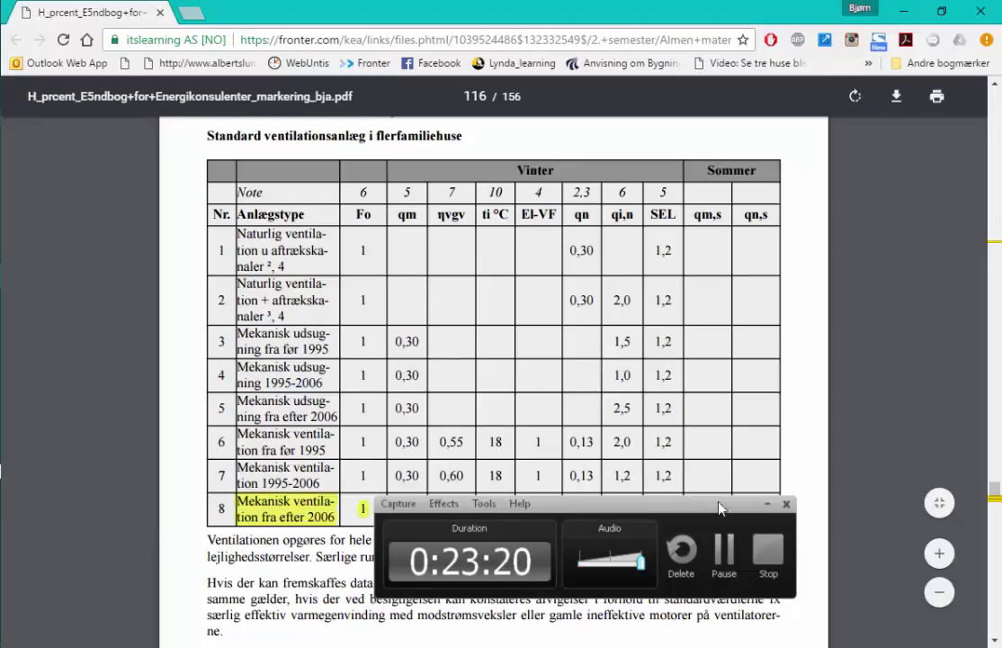
left_click(768, 504)
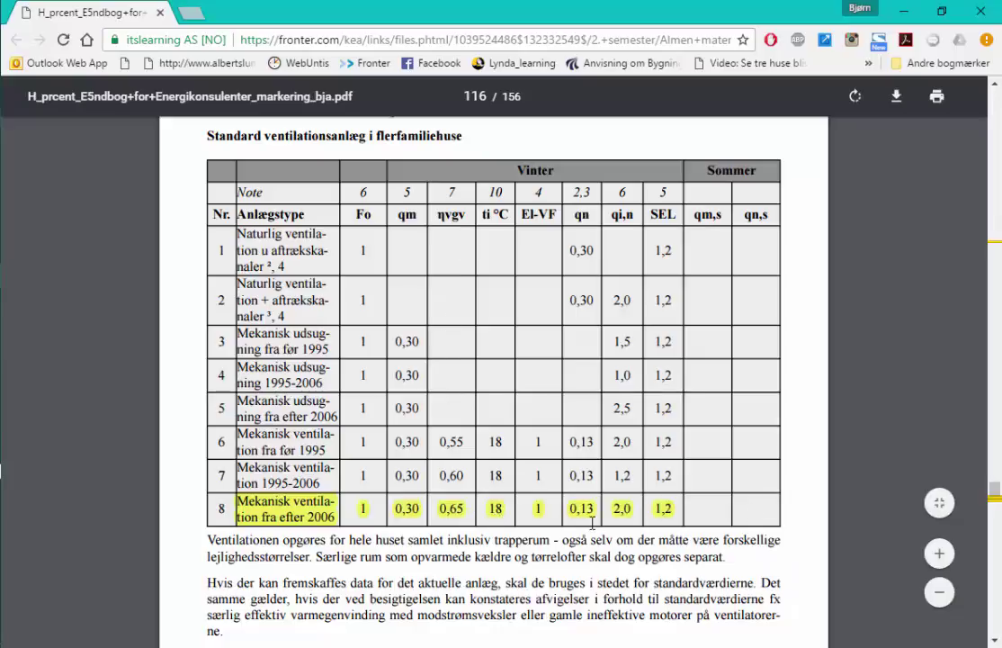
key("alt+Tab")
key("alt+Tab")
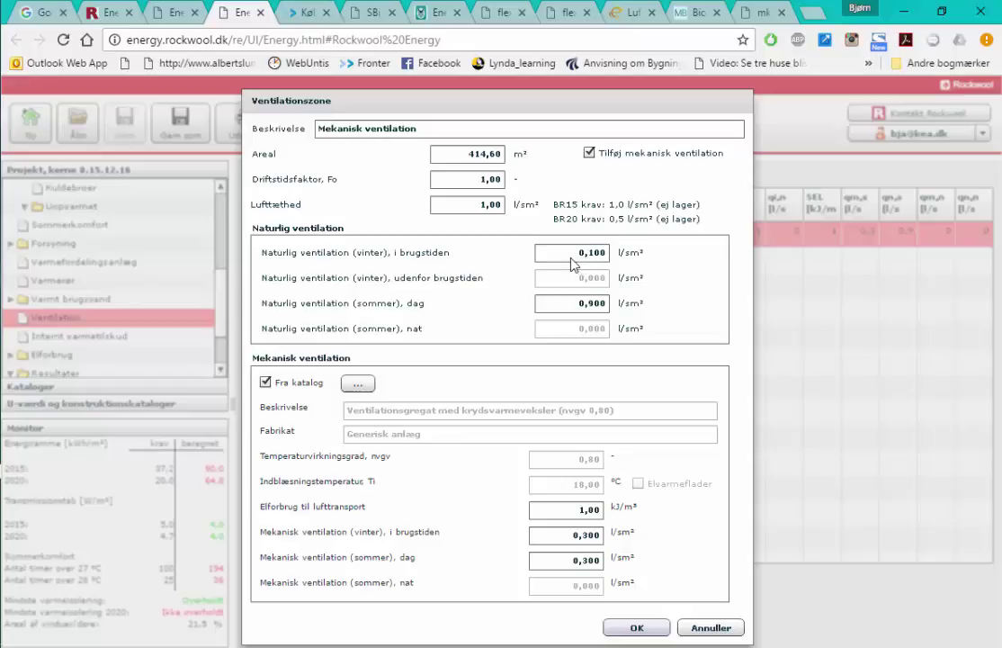
left_click(576, 260)
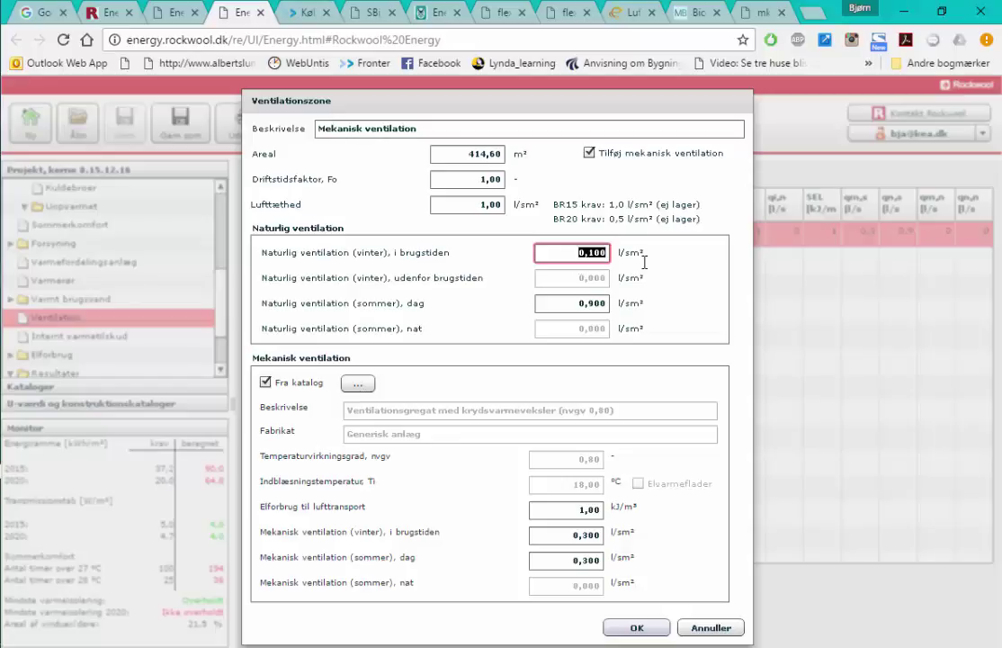
type("0,13")
Compare the zone's mechanical ventilation values with the handbook's row for Mekanisk ventilation fra efter 2006.
key("alt+Tab")
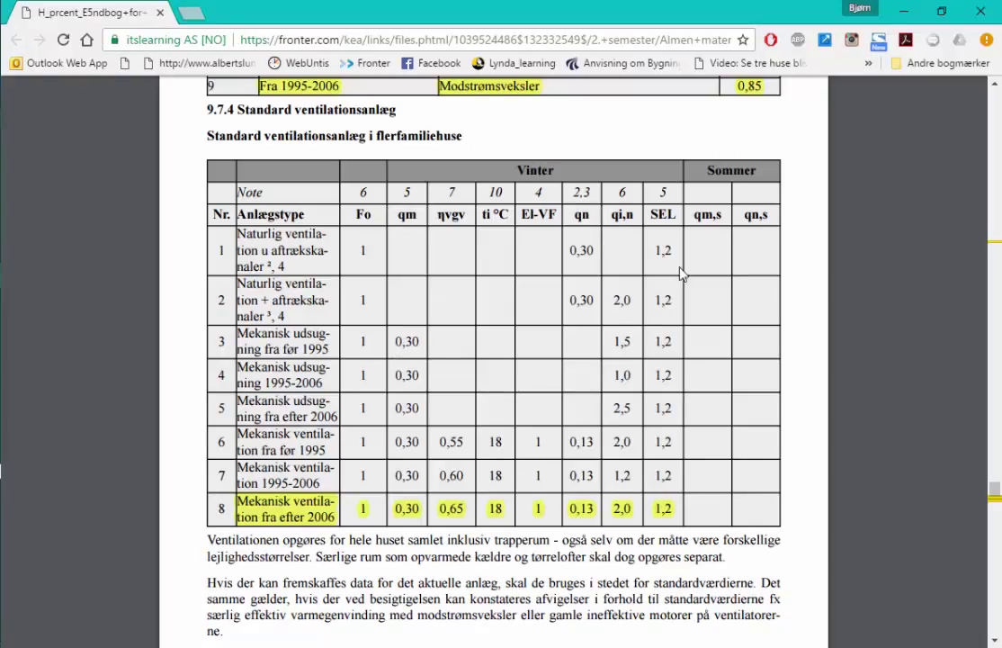
key("alt+Tab")
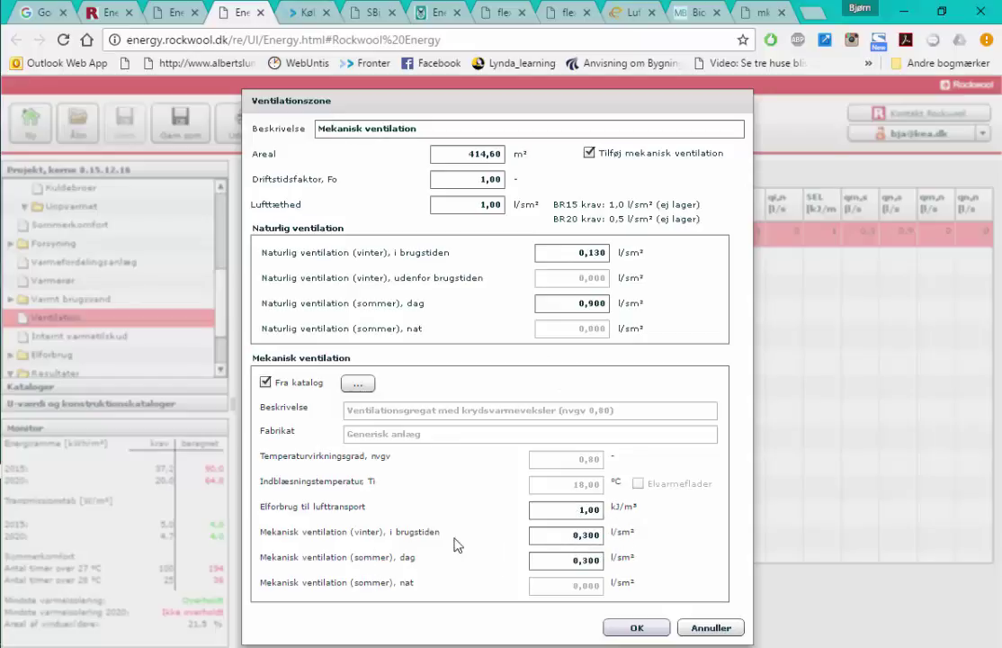
key("alt+Tab")
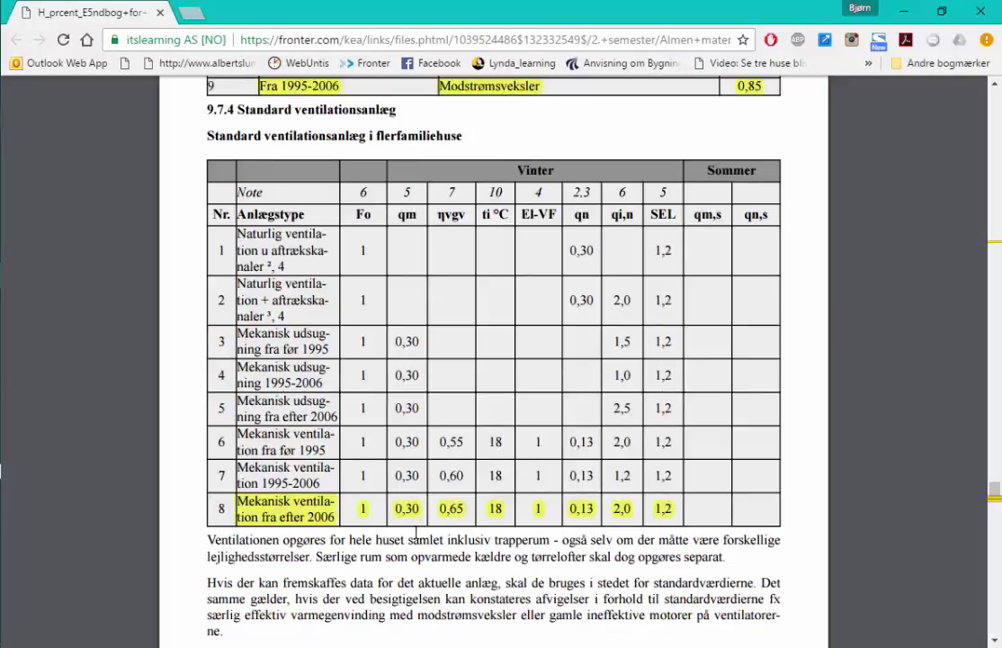
key("alt+Tab")
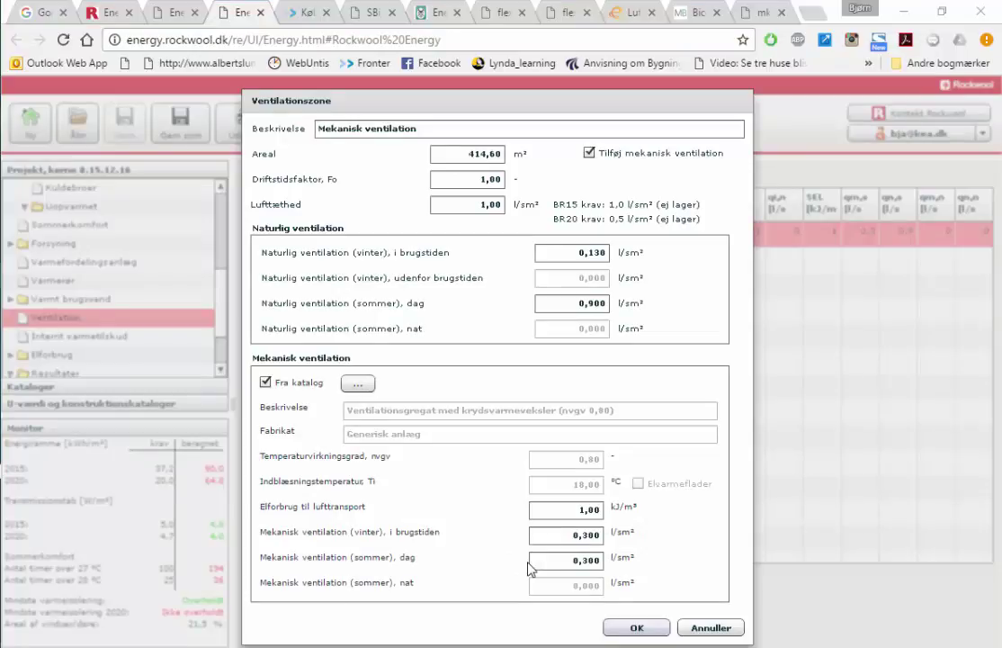
key("alt+Tab")
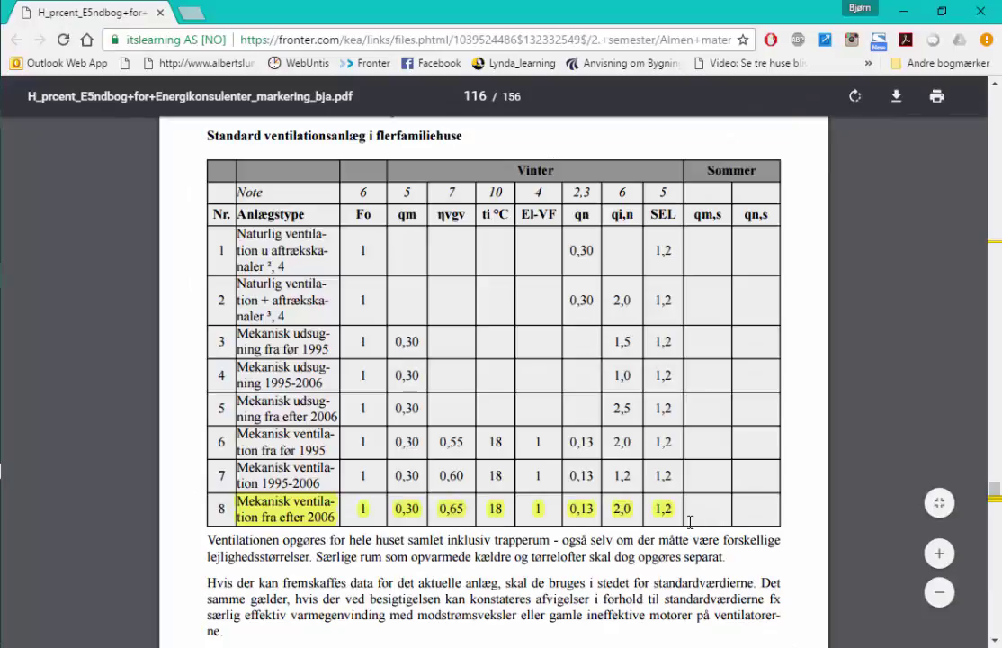
key("alt+Tab")
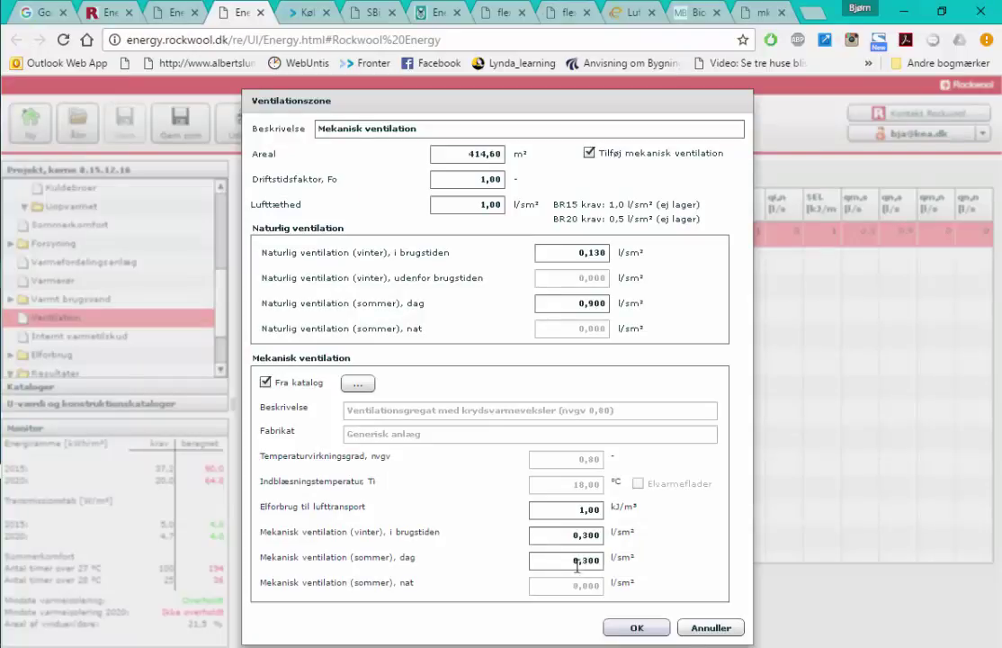
Review the generic ventilation unit in the catalogue without changing it, and save the Mekanisk ventilation zone.
left_click(357, 387)
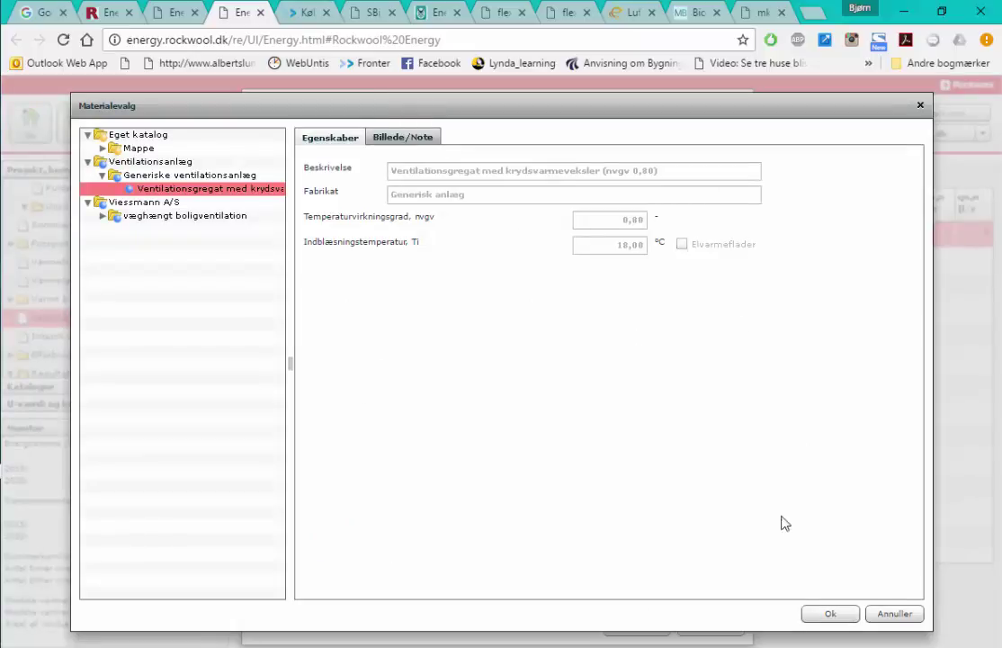
left_click(909, 615)
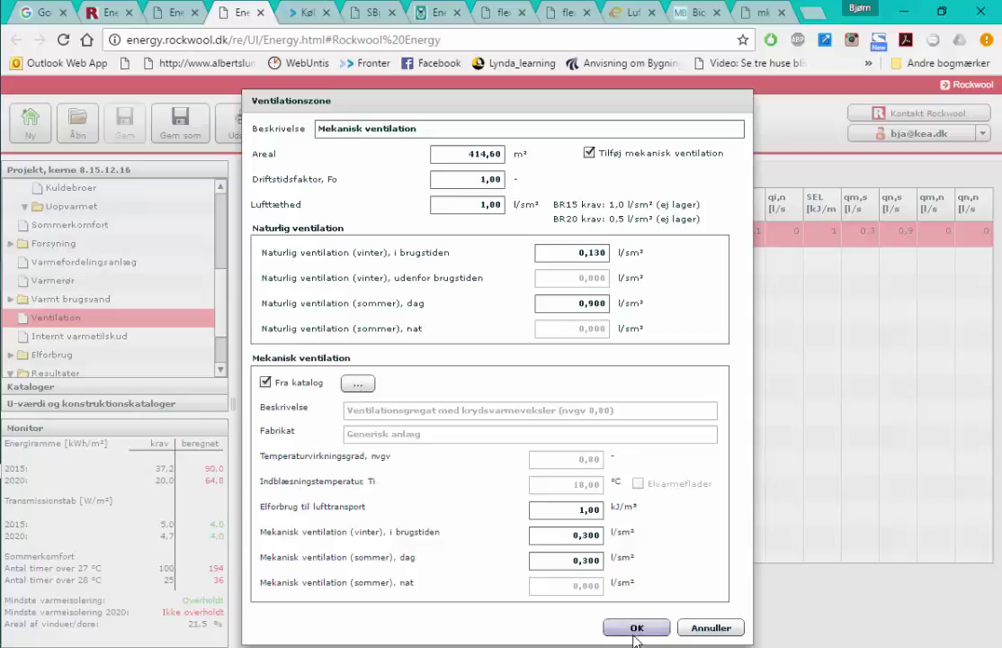
left_click(637, 628)
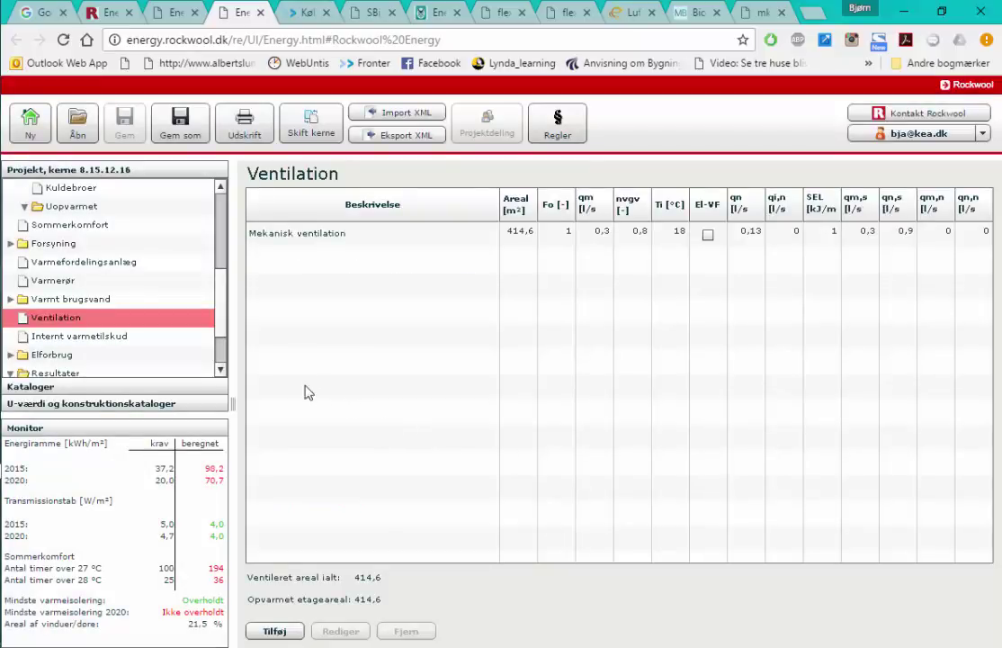
Add an Internt varmetilskud zone described as Intern varmetilskud with an area of 414,6 m².
left_click(93, 338)
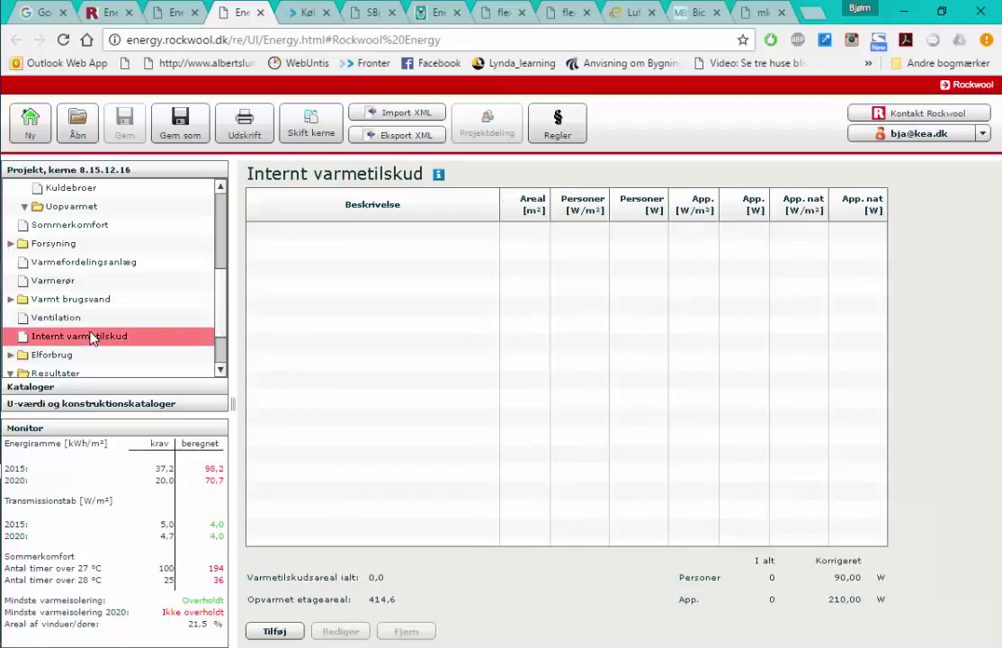
left_click(275, 631)
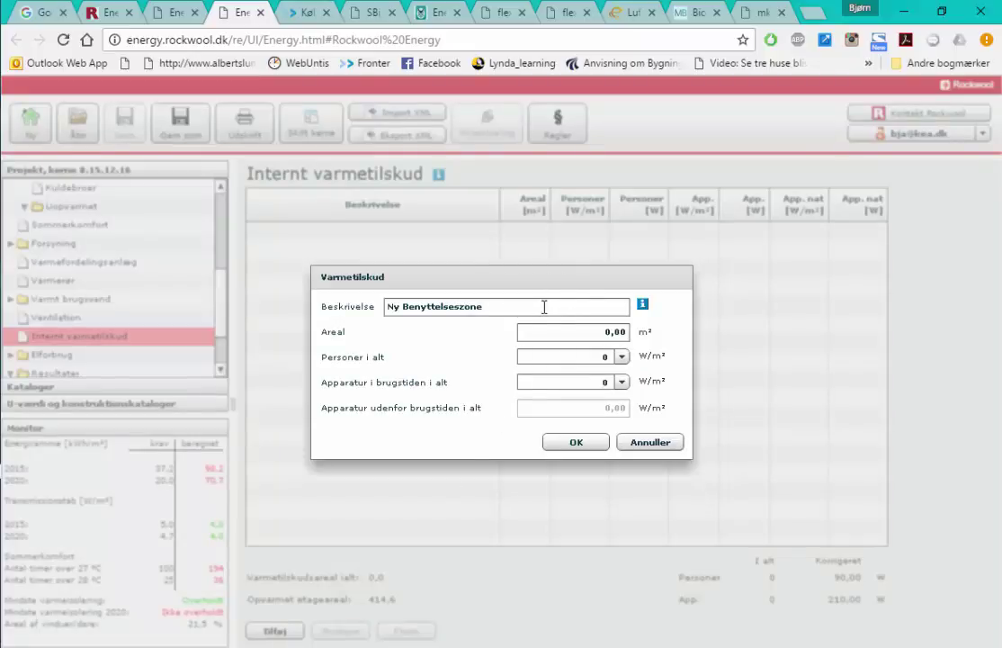
left_click_drag(606, 307, 270, 311)
type("By")
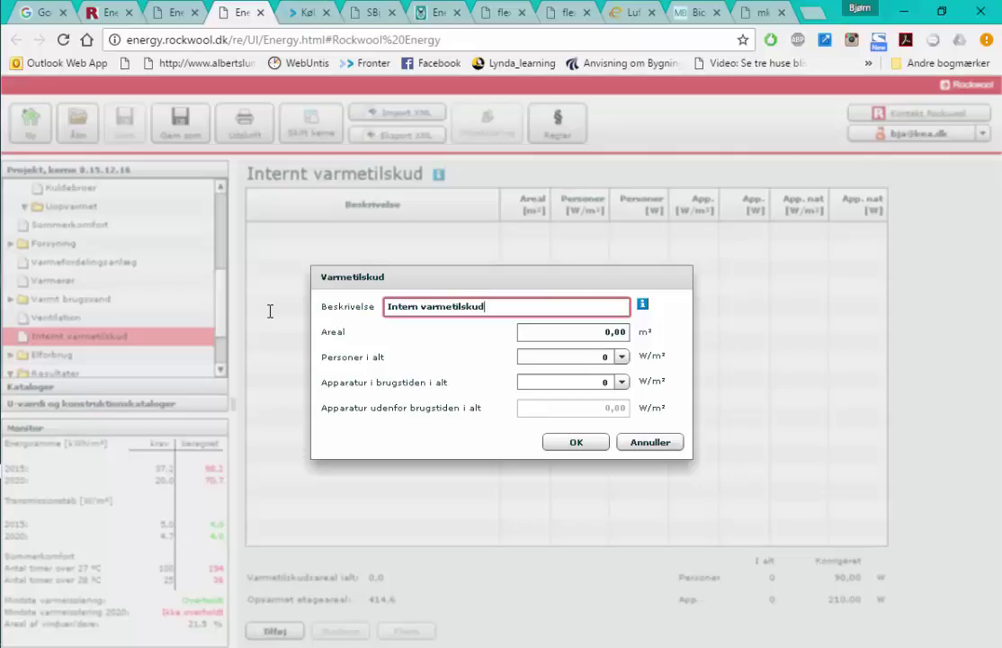
left_click(592, 336)
type("4")
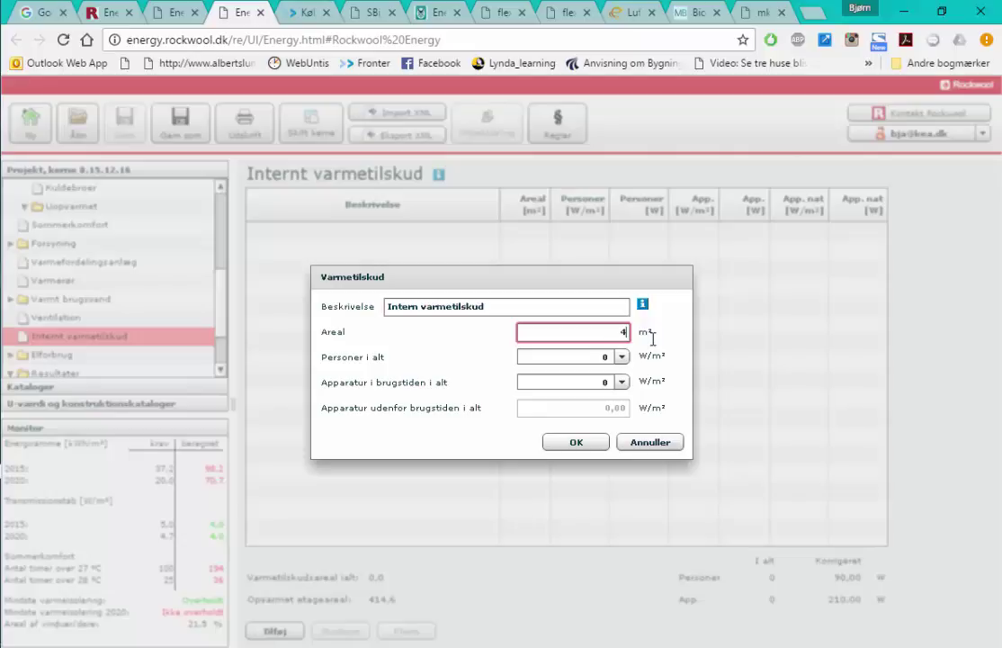
type("14,6")
Set Personer i alt to Bolig 1,5 and Apparatur i brugstiden i alt to Bolig 3,5 W/m², and save the zone.
left_click(621, 358)
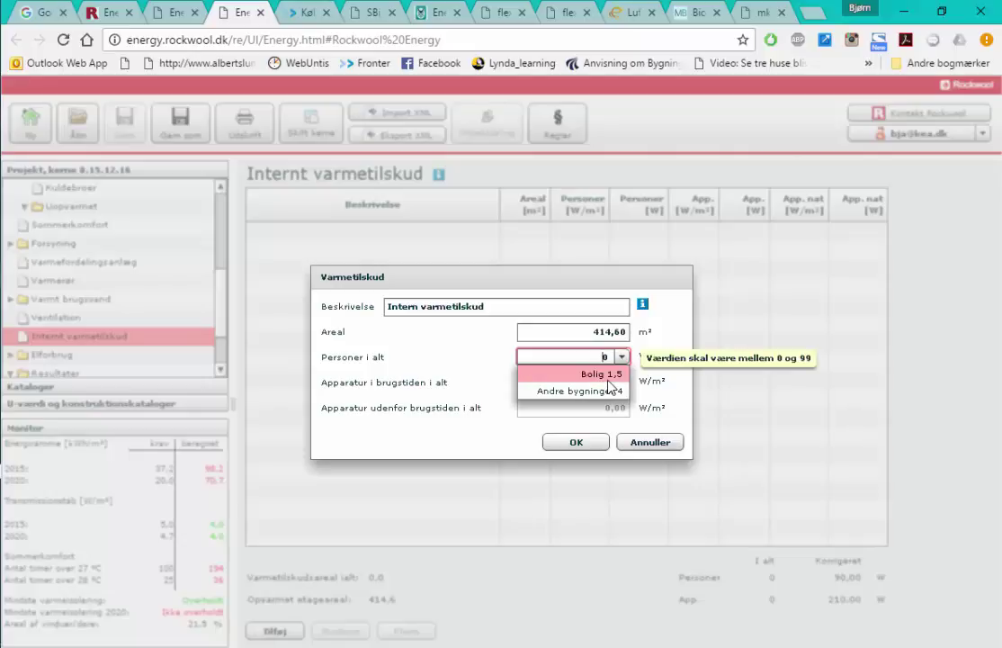
left_click(601, 375)
left_click(603, 382)
left_click(623, 383)
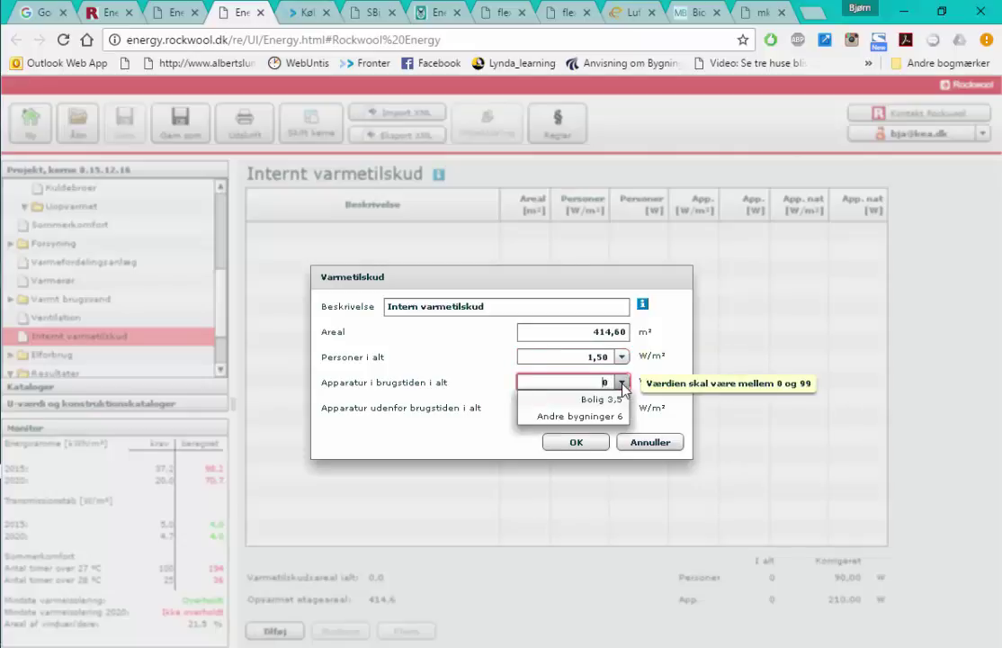
left_click(601, 399)
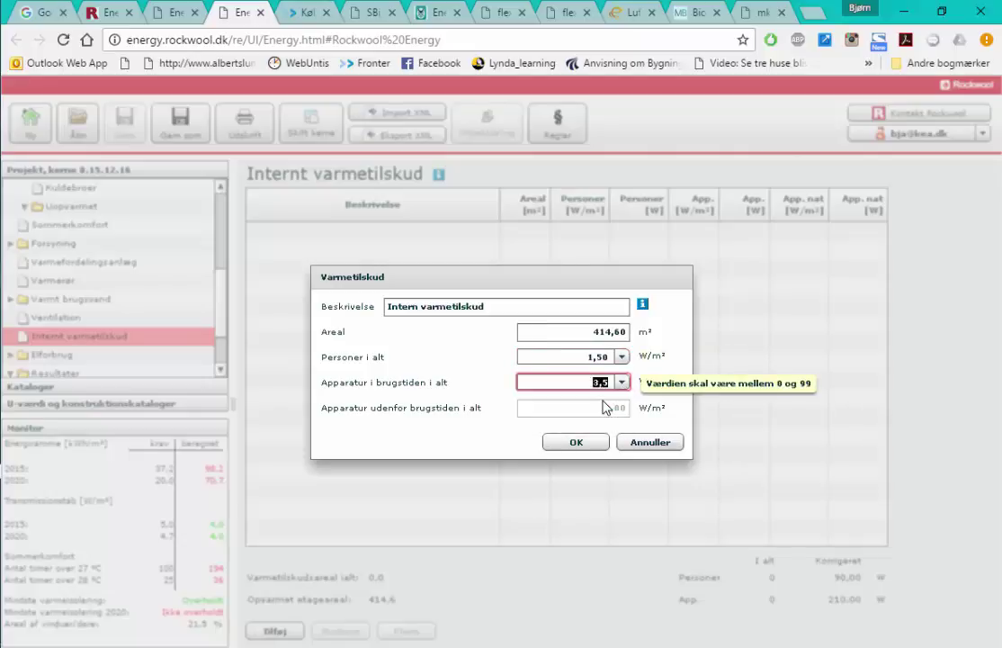
left_click(577, 442)
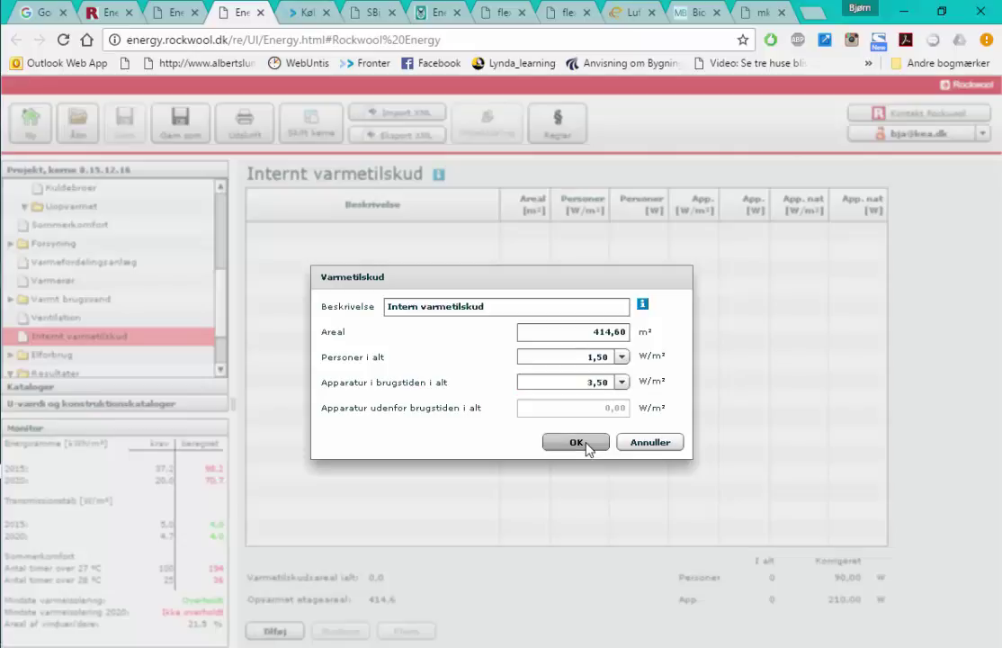
left_click(586, 445)
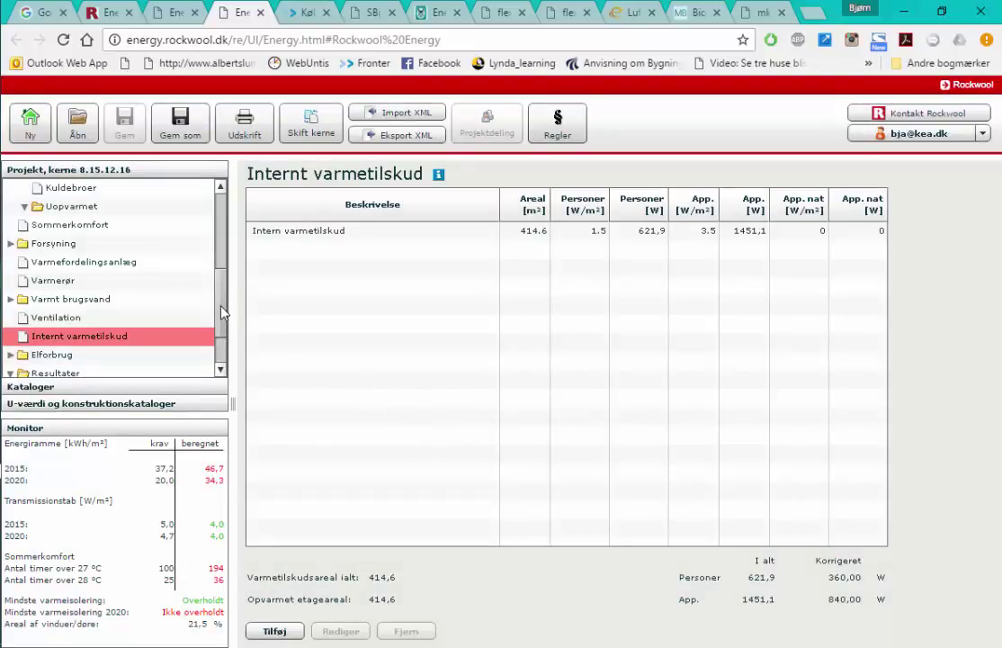
Add a new Varmepumpe entry to the project's Forsyning section.
mouse_move(222, 313)
left_mouse_down()
mouse_move(231, 228)
mouse_move(225, 304)
left_mouse_up()
scroll(200, 279, "down", 1)
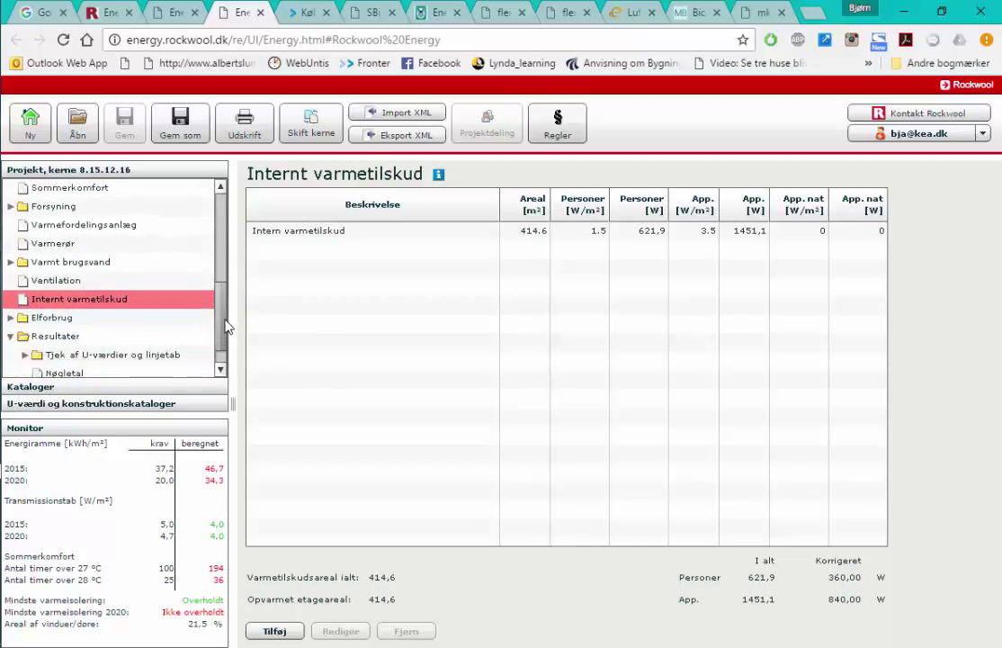
scroll(201, 286, "up", 3)
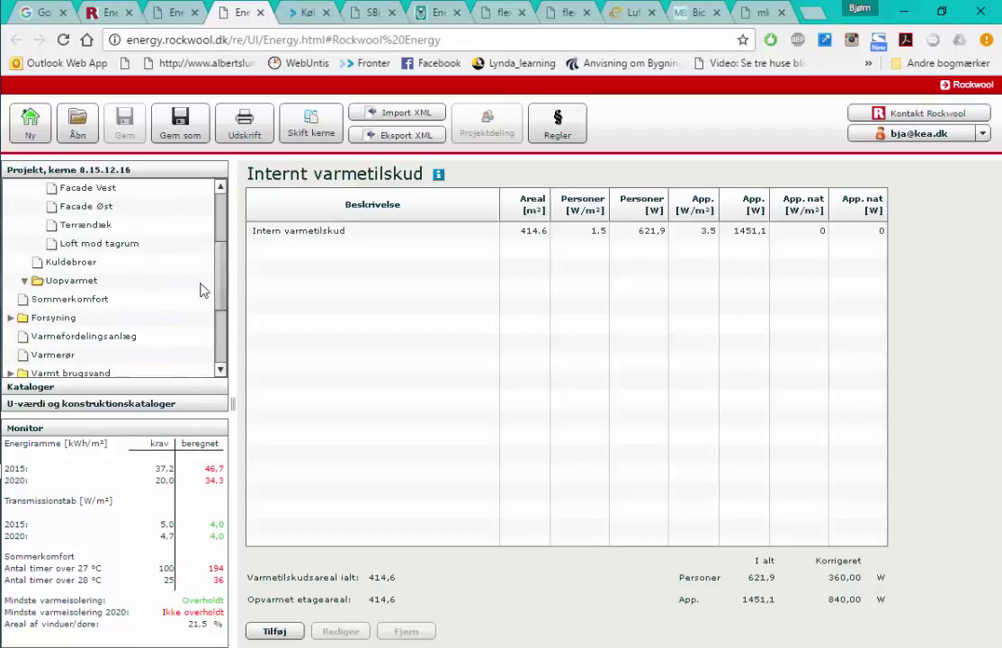
left_click(10, 318)
scroll(224, 286, "down", 3)
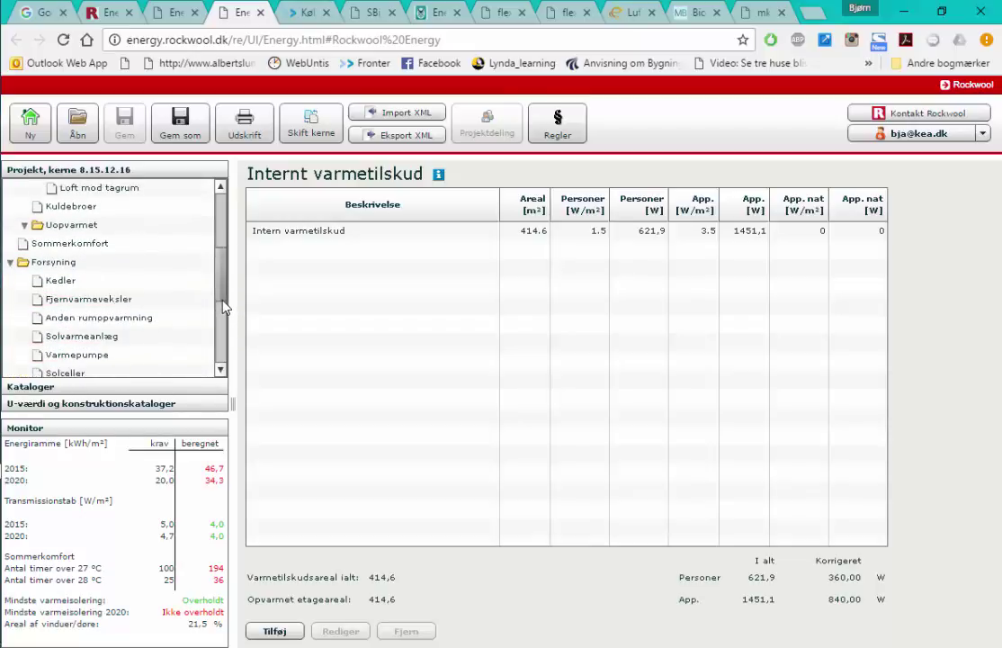
left_click(76, 318)
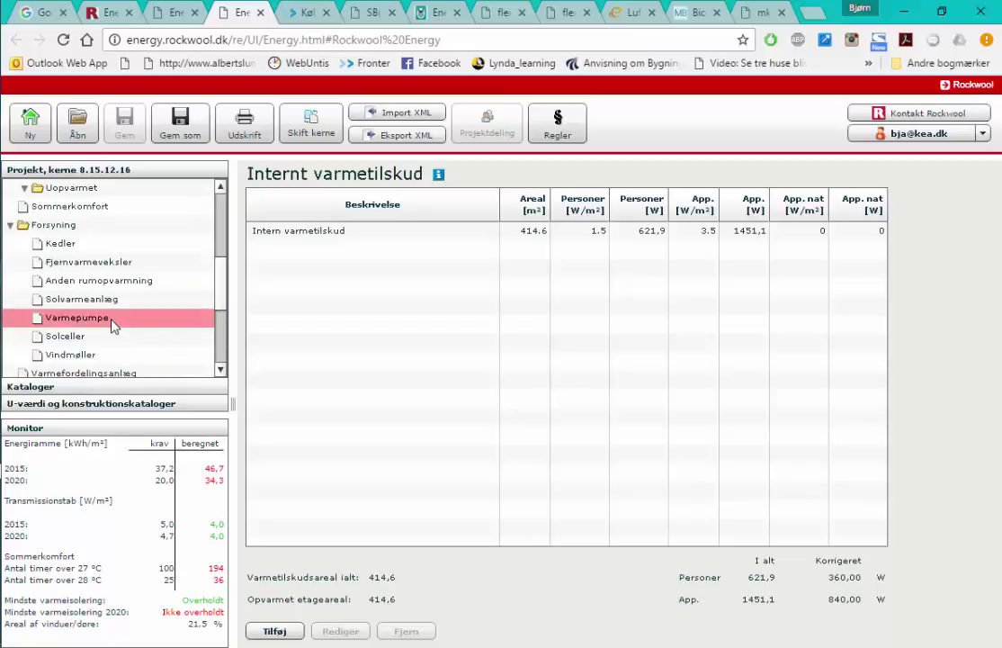
left_click(274, 630)
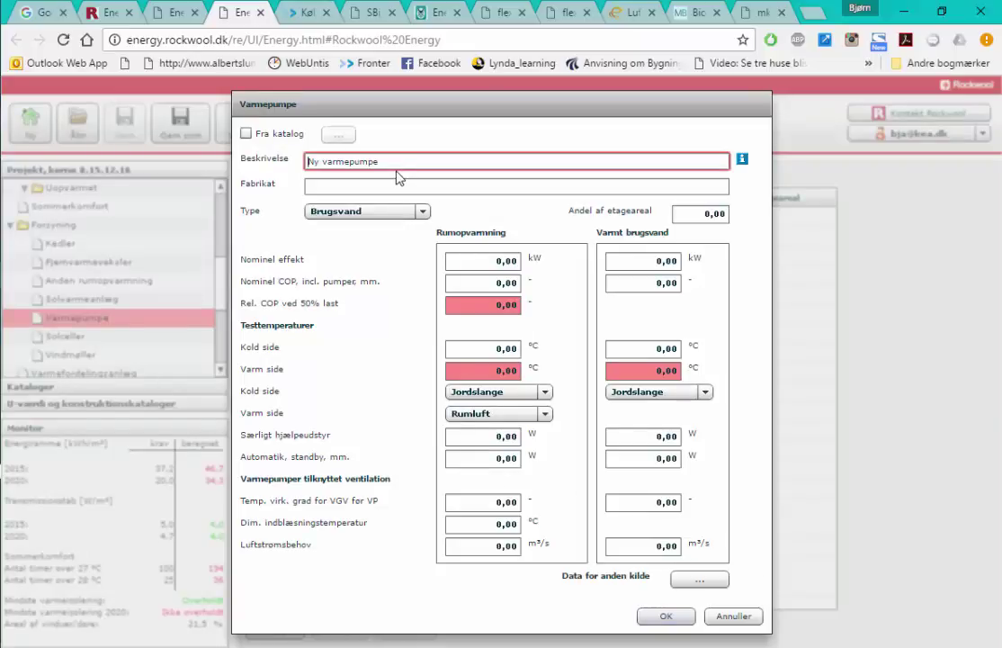
Fill the heat pump from the catalogue with Vaillant's Luft/vand varmepumpe geoTHERM VWL 61/3 S and save it.
left_click(246, 135)
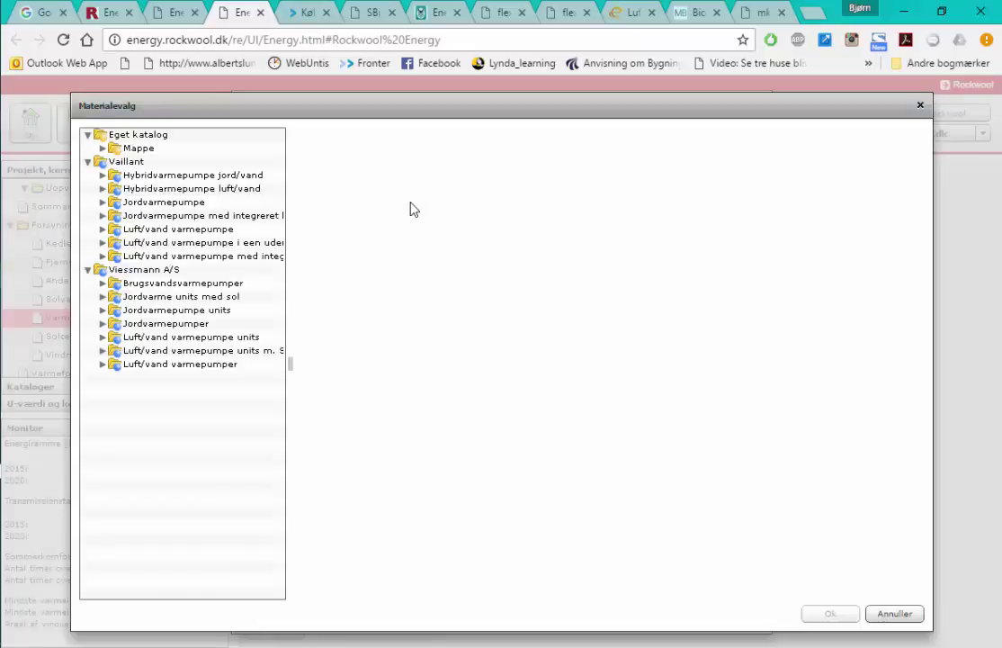
left_click(102, 230)
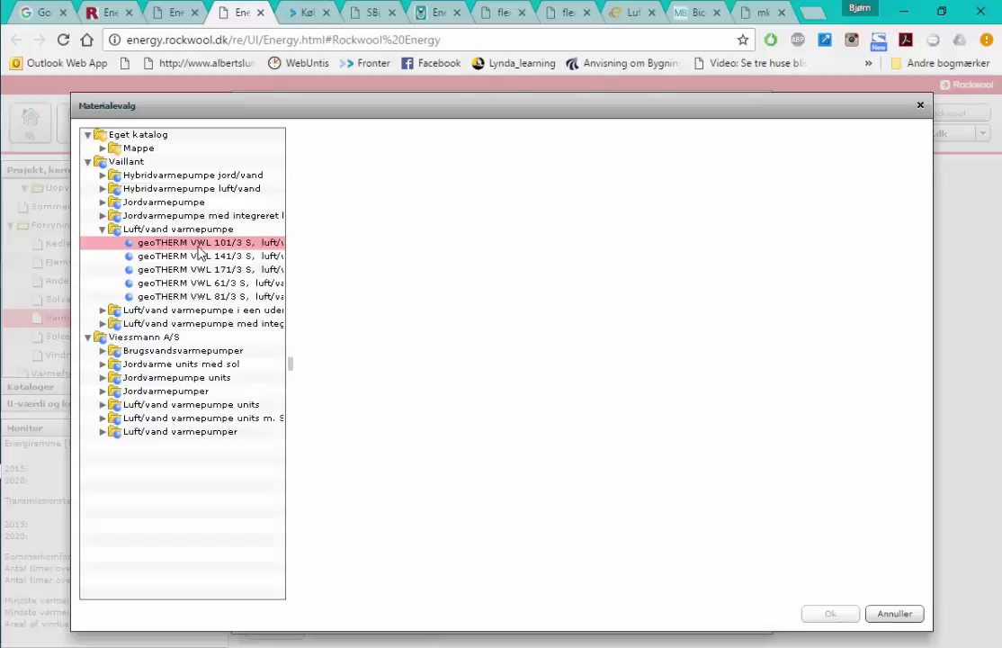
left_click(225, 286)
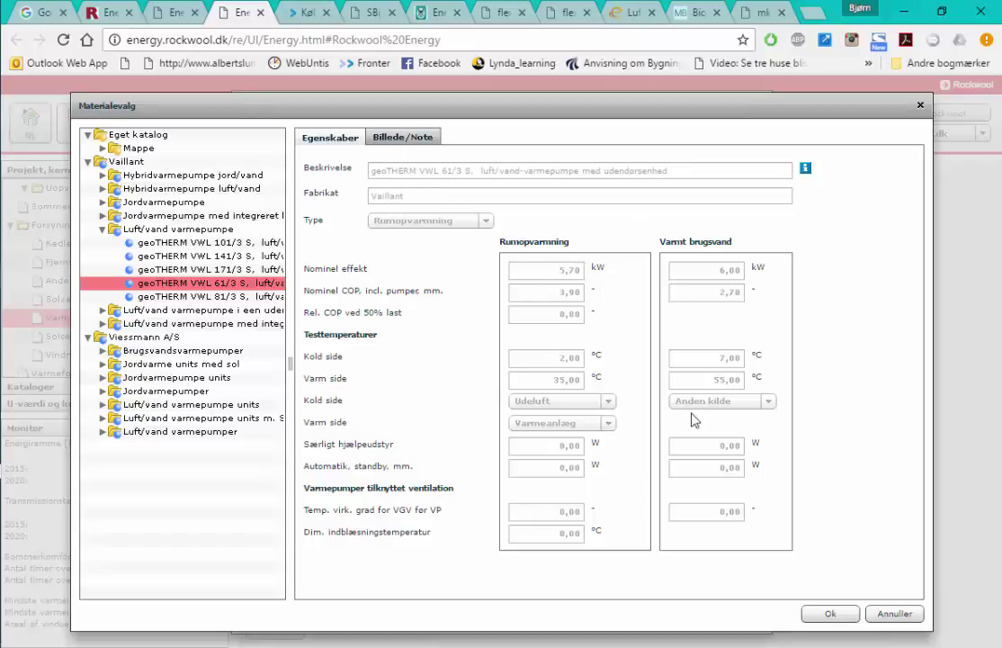
left_click(833, 615)
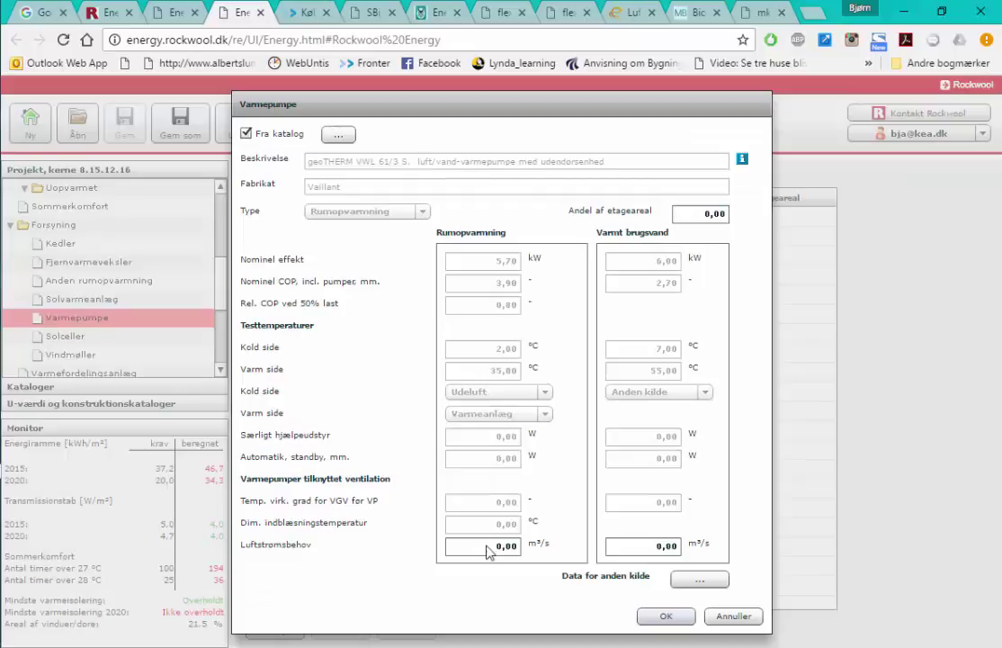
left_click(668, 618)
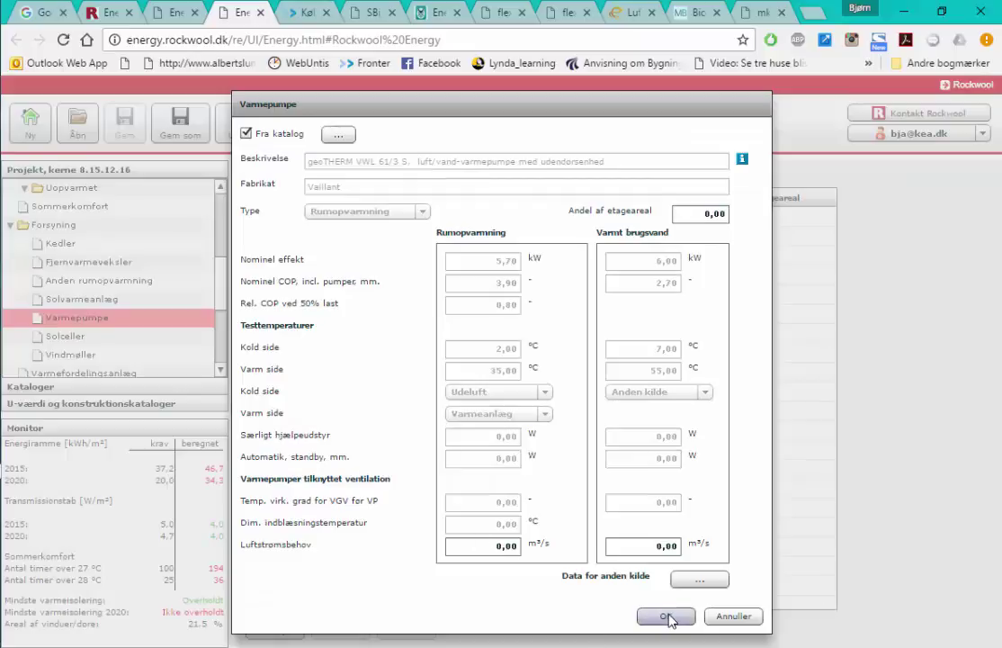
left_click(667, 617)
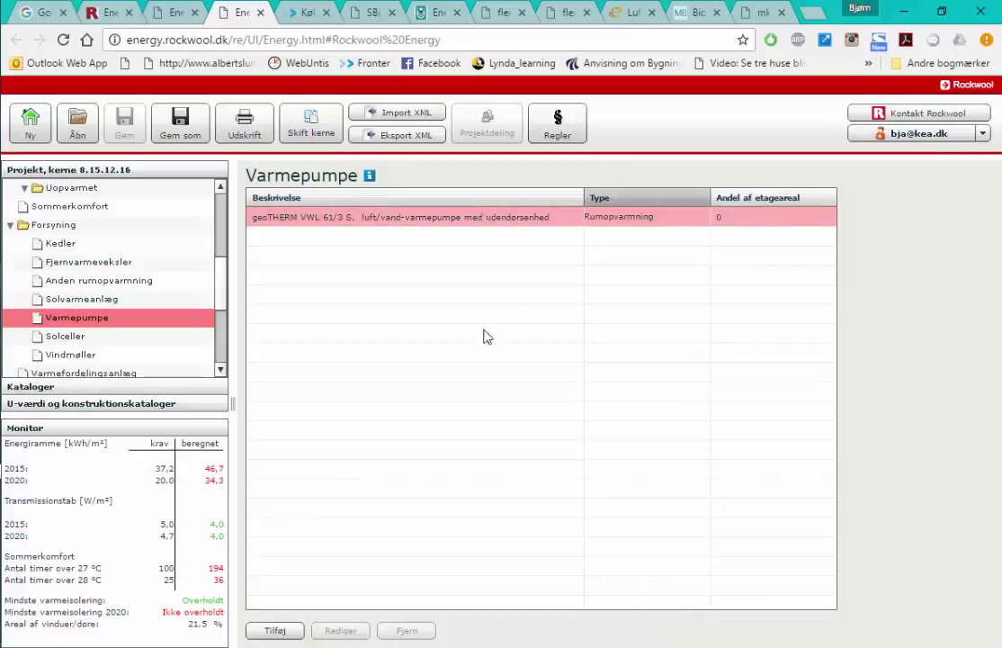
Set the geoTHERM VWL 61/3 S heat pump's Andel af etageareal to 1 and save the change.
left_click(326, 217)
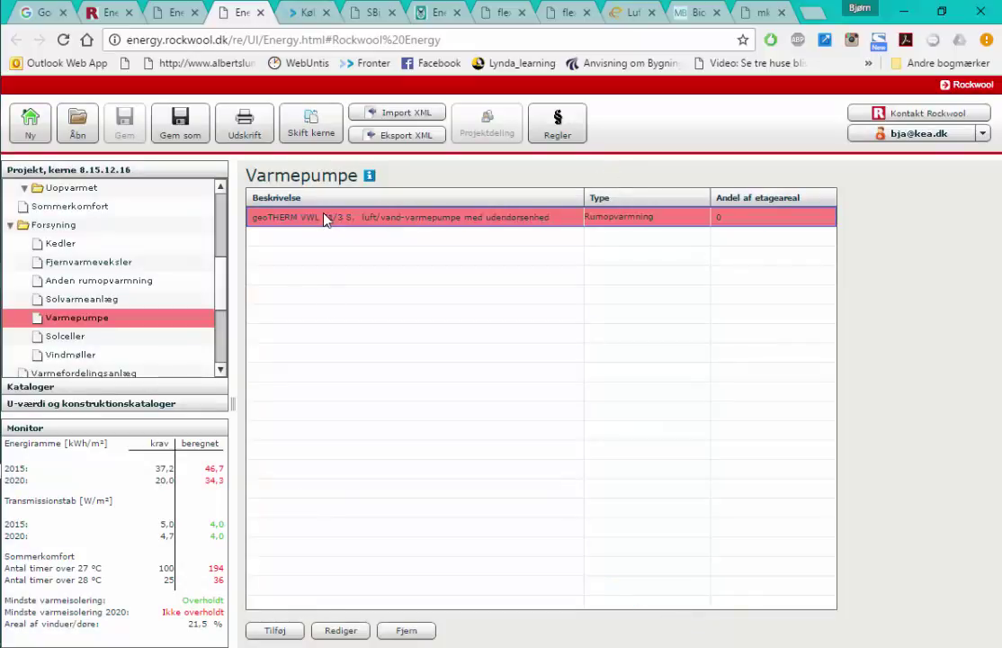
left_click(340, 633)
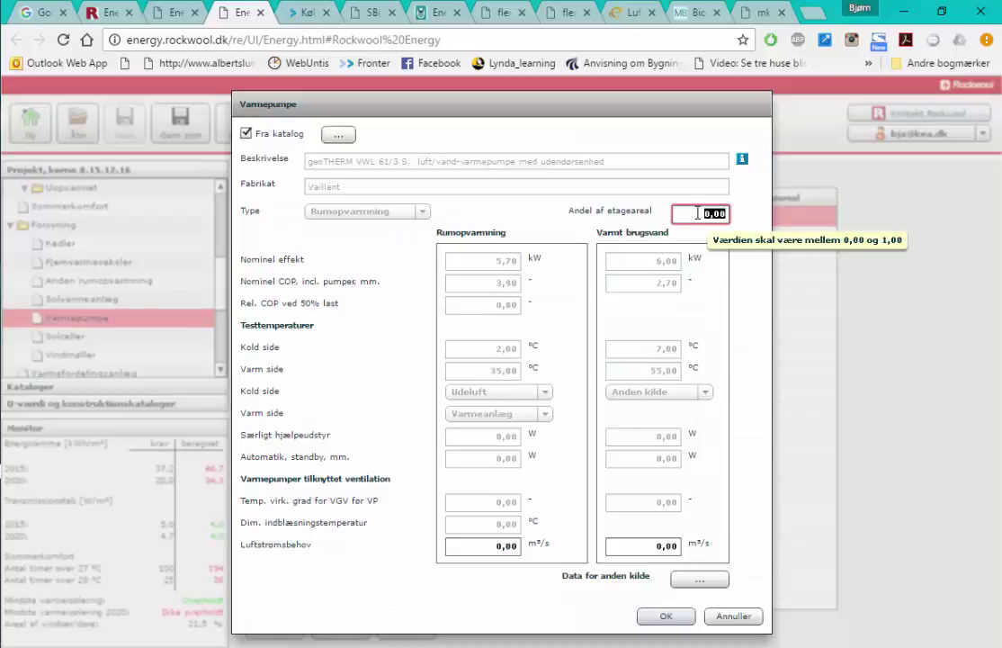
double_click(737, 220)
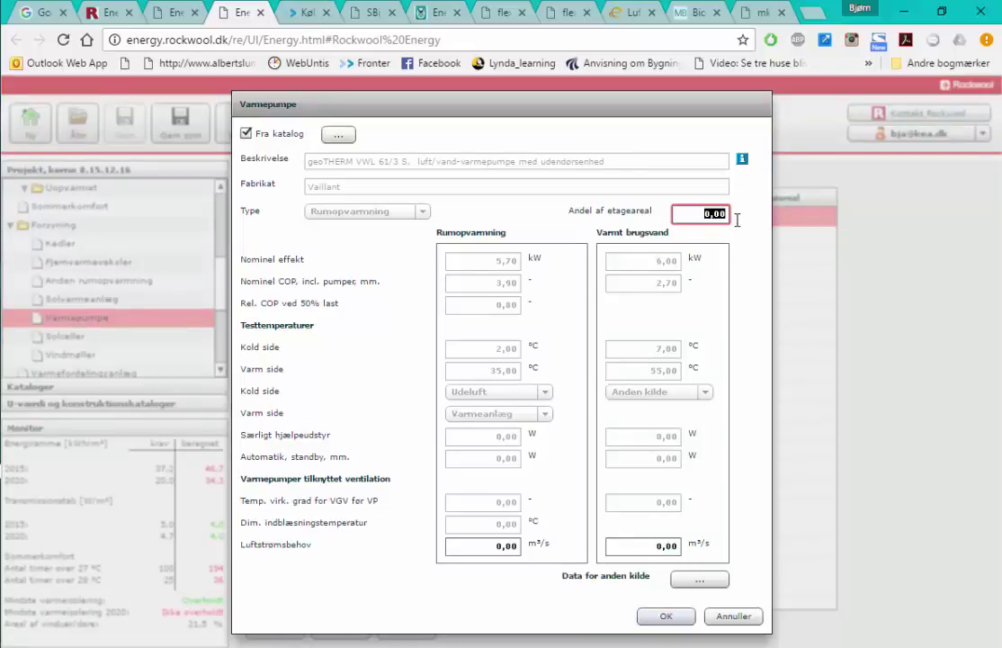
type("1")
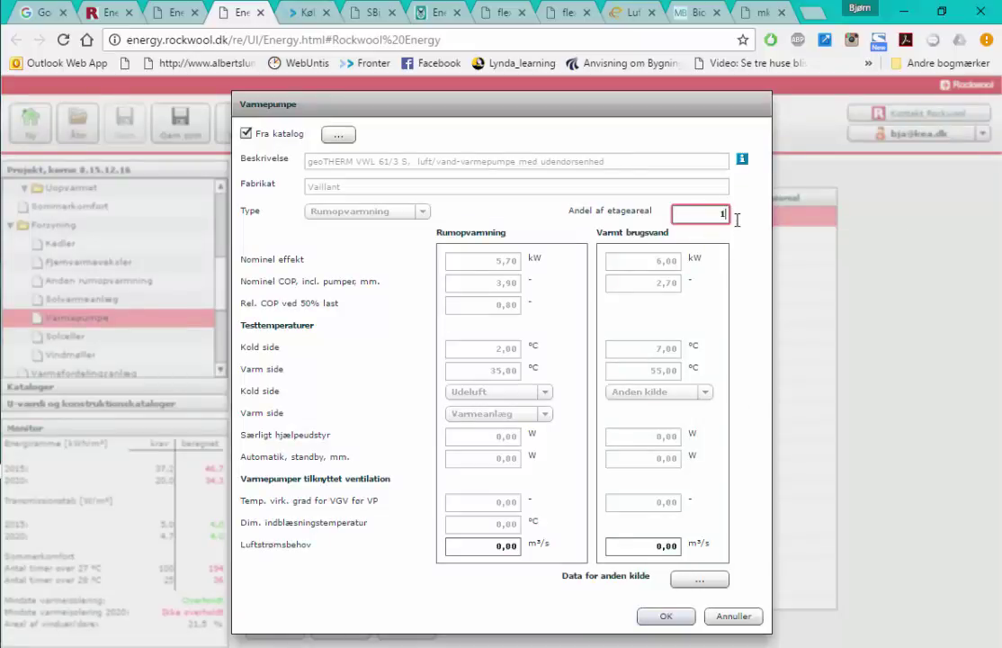
left_click(680, 621)
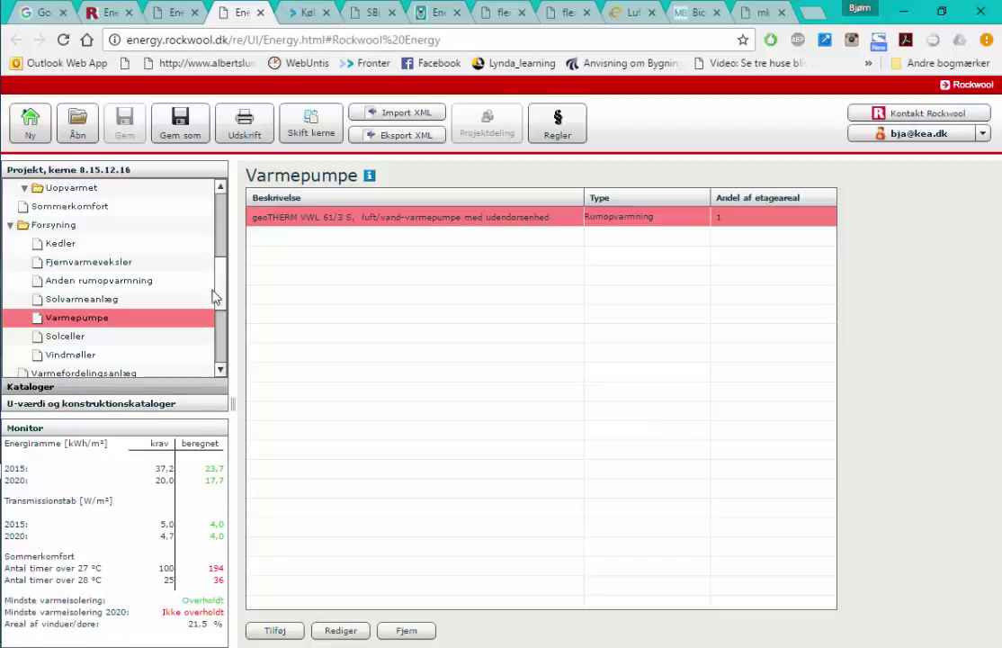
Examine the Ff, g and Fc values of the two single-unit window rows in Facade Syd.
scroll(226, 353, "down", 3)
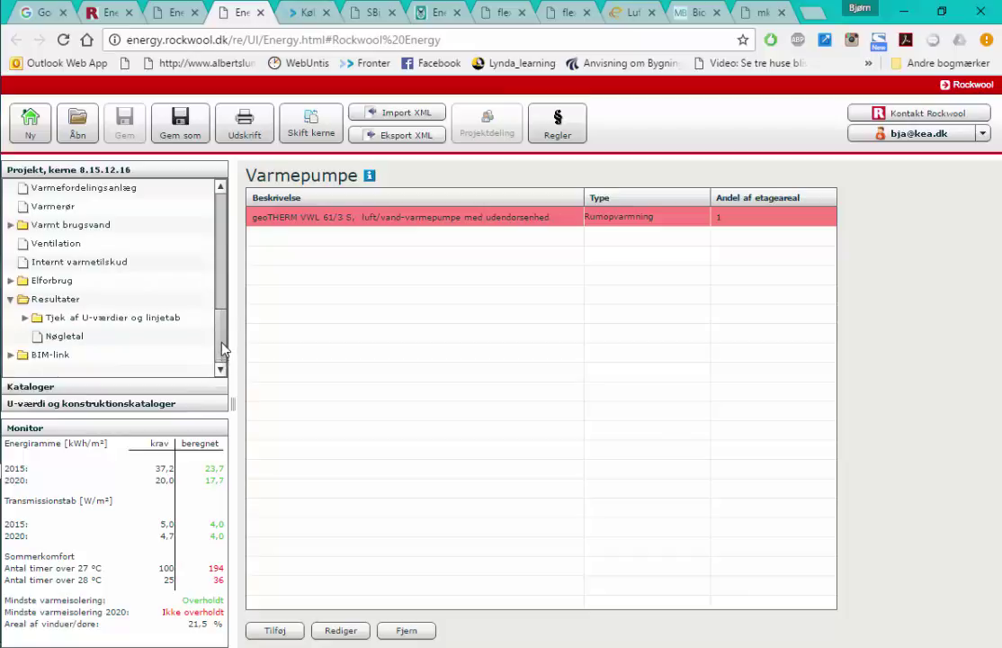
left_click_drag(226, 349, 225, 207)
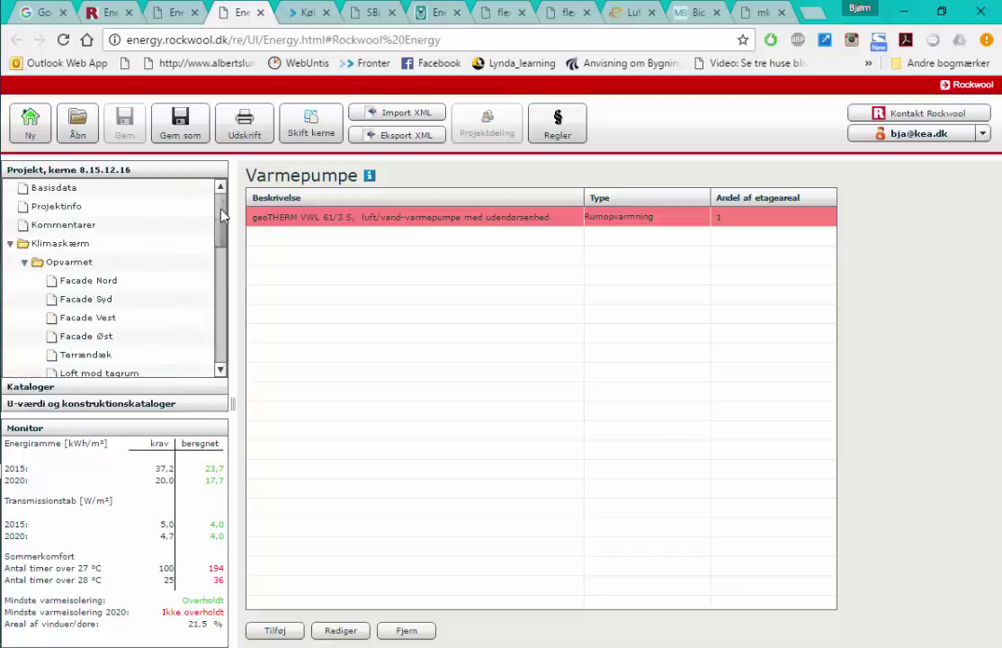
left_click(114, 302)
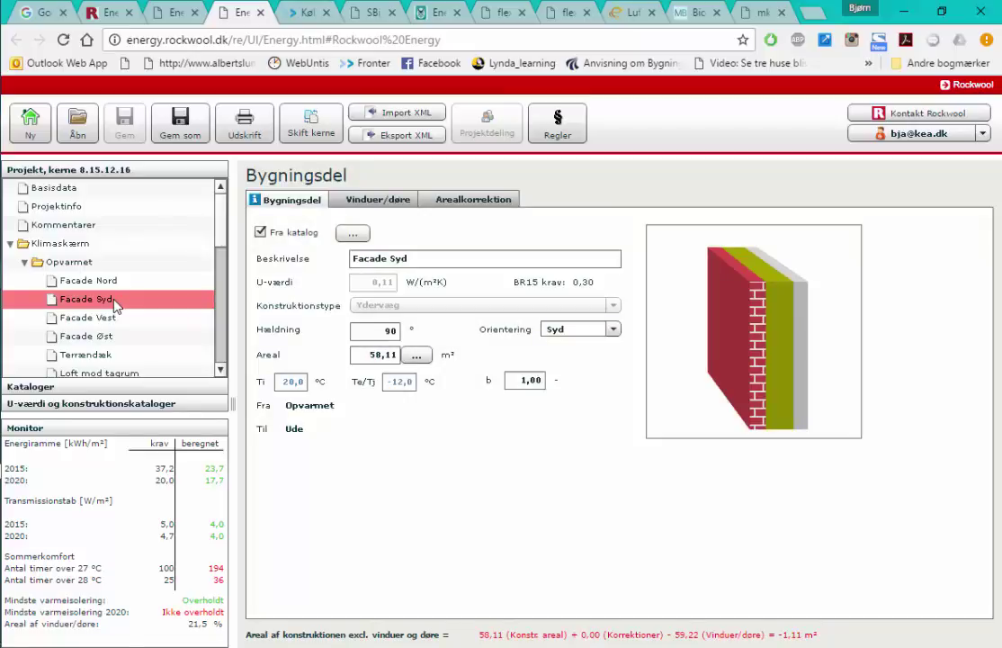
left_click(376, 205)
left_click(654, 357)
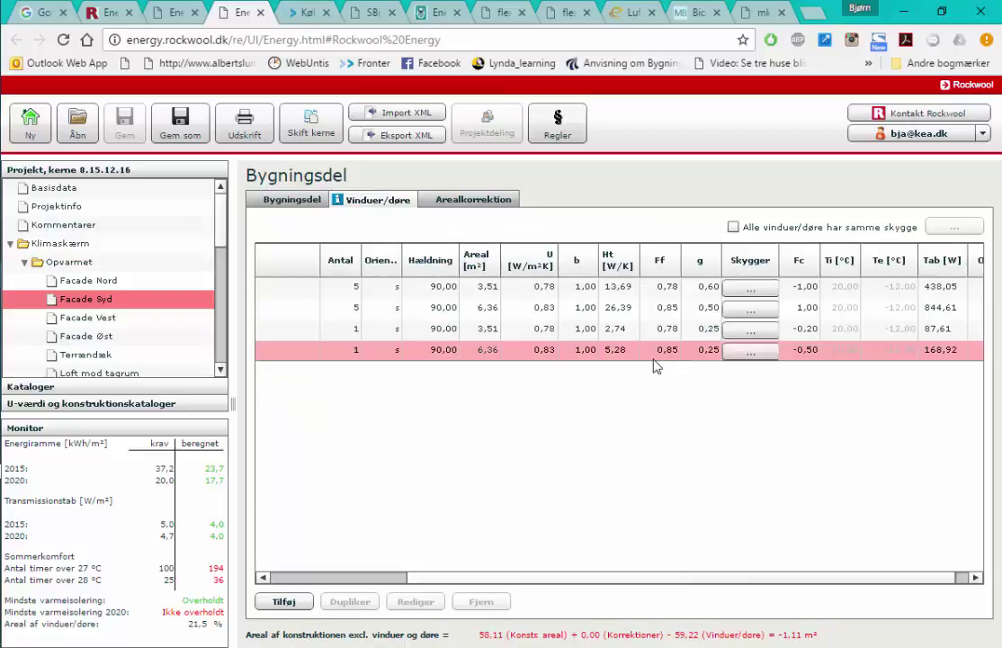
left_click(711, 331)
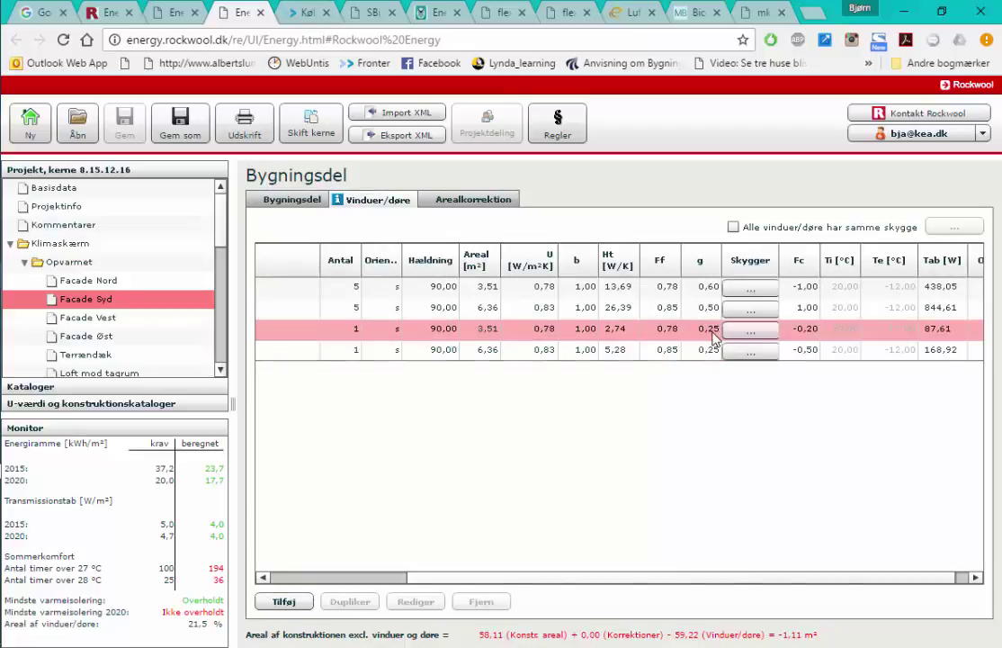
left_click(666, 351)
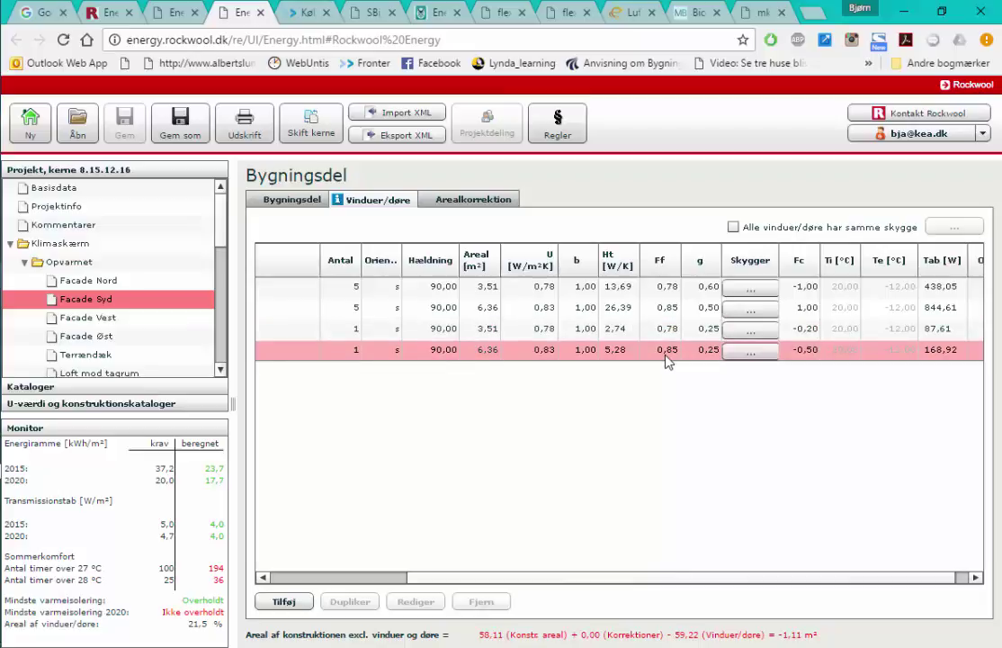
left_click(673, 335)
left_click(675, 351)
left_click(667, 330)
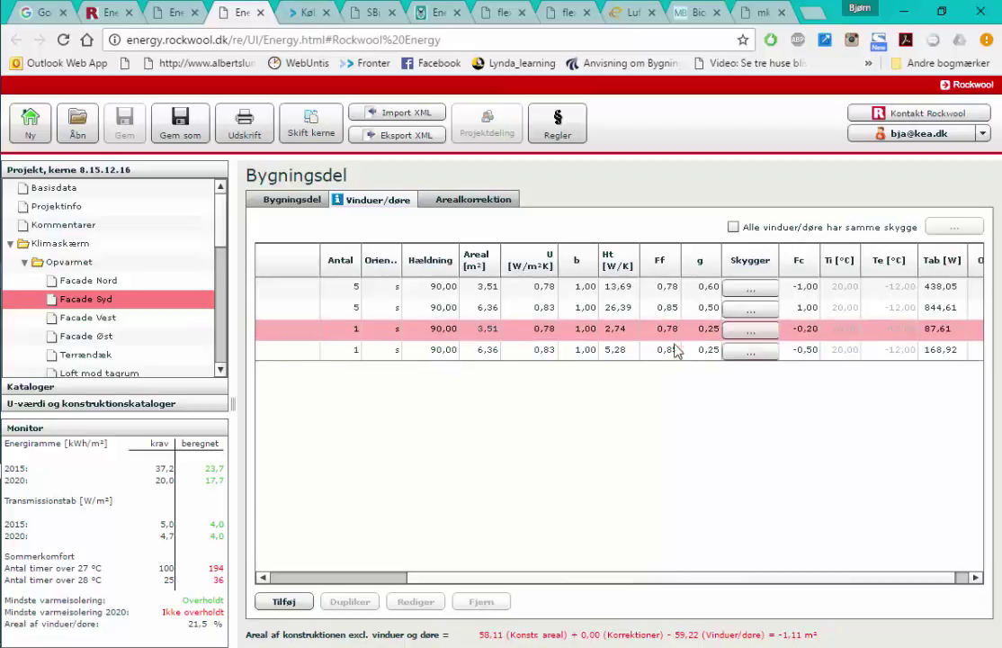
left_click(672, 351)
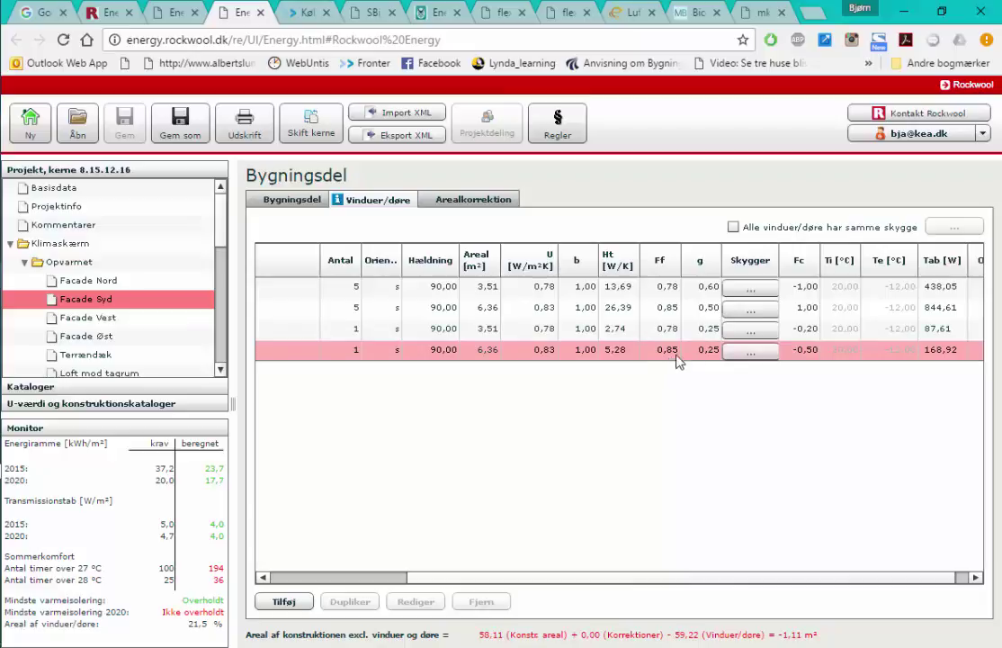
left_click(634, 329)
left_click(830, 349)
left_click(810, 329)
left_click(808, 353)
left_click(711, 357)
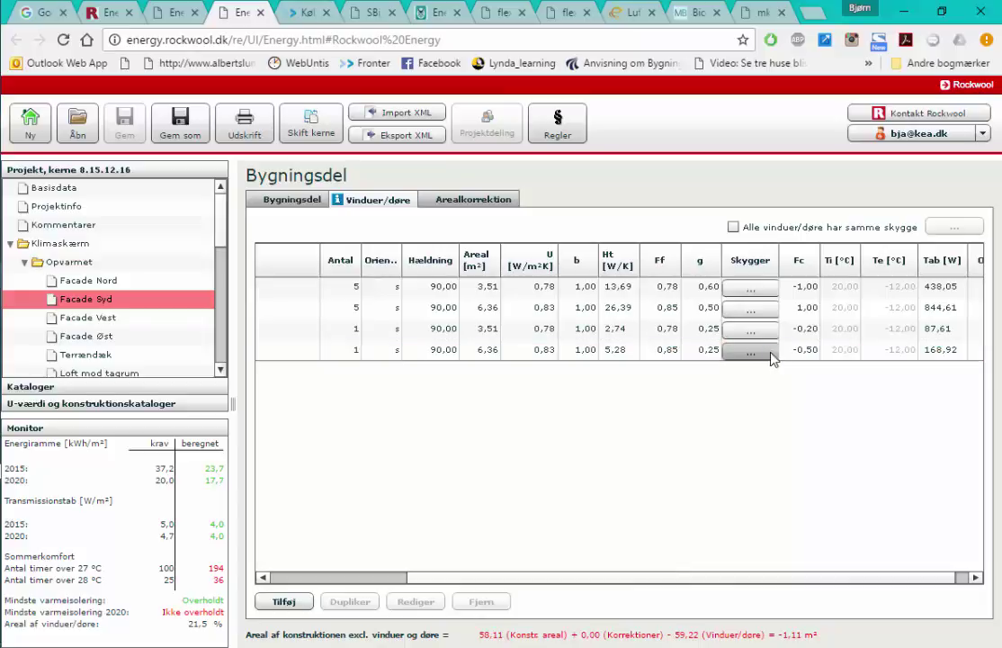
Set Afskærmning, Fc to 0,2 for the single 6,36 m² Terrasseparti in Facade Syd and save it.
left_click(540, 351)
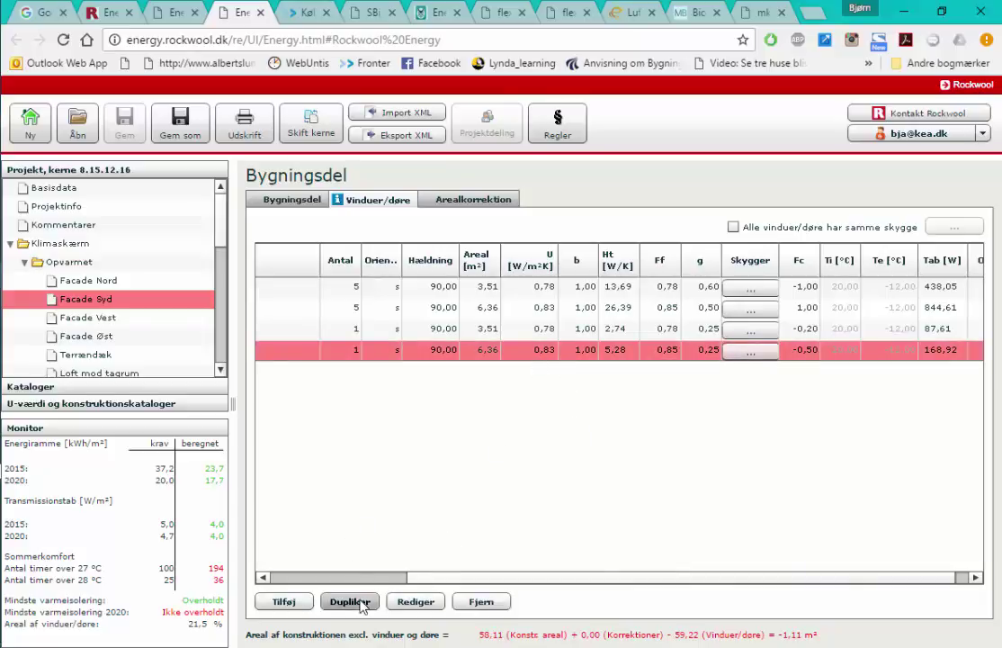
left_click(423, 601)
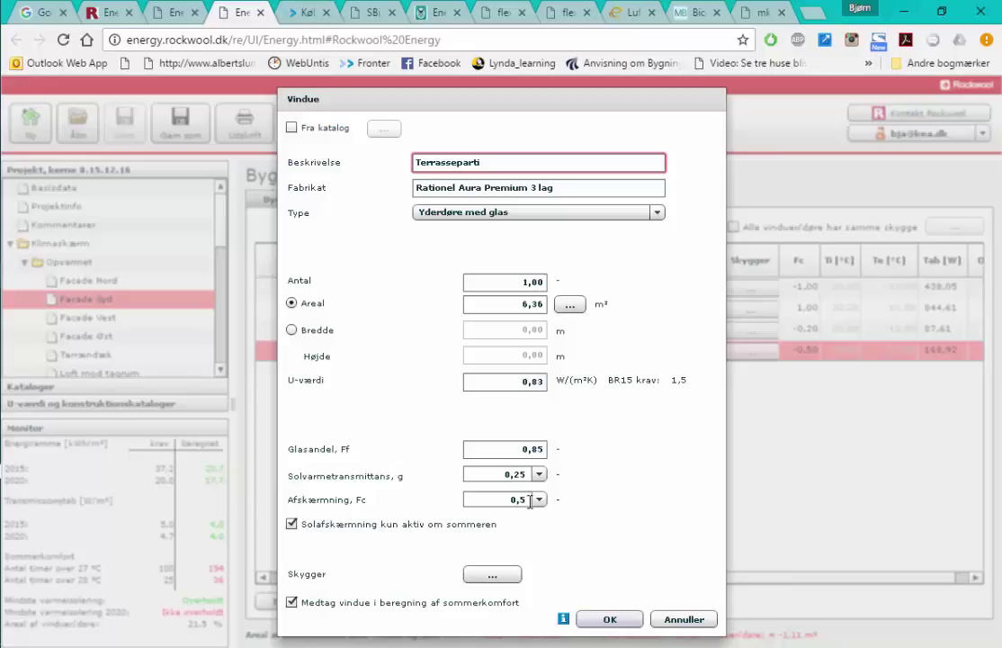
left_click(488, 501)
type("0,")
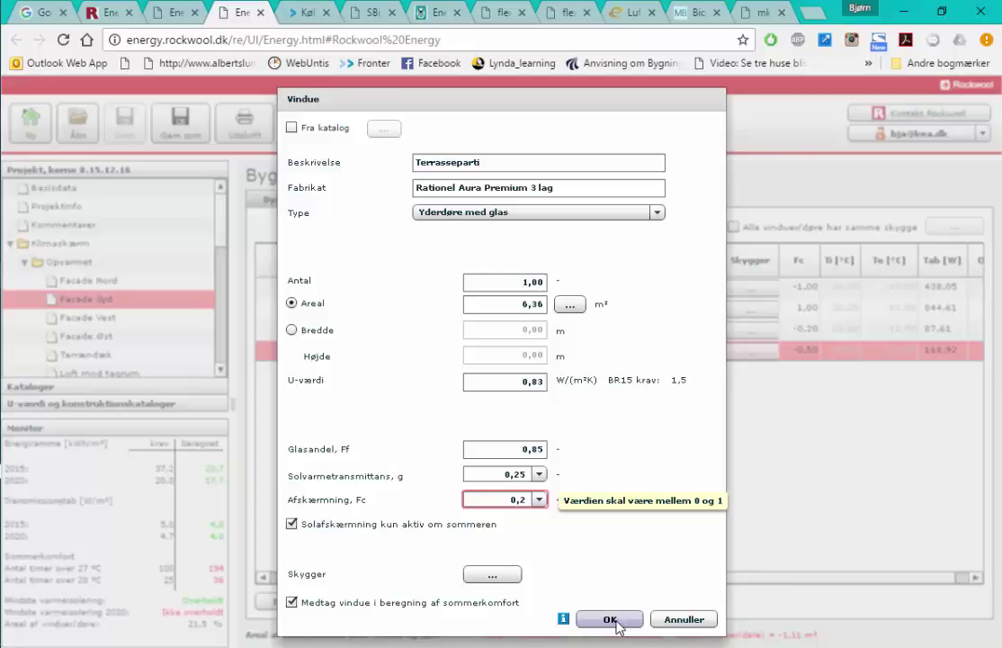
left_click(610, 620)
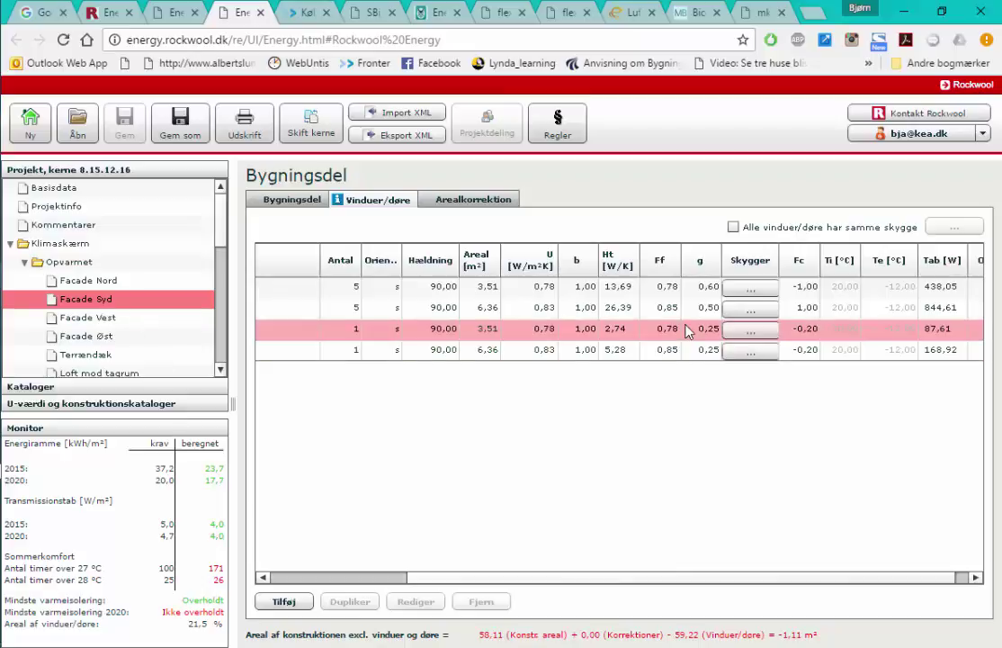
Set the shading Udhæng of the single 3,51 m² window in Facade Syd to Normalt udhæng, facade i 1 etage 30.
left_click(766, 331)
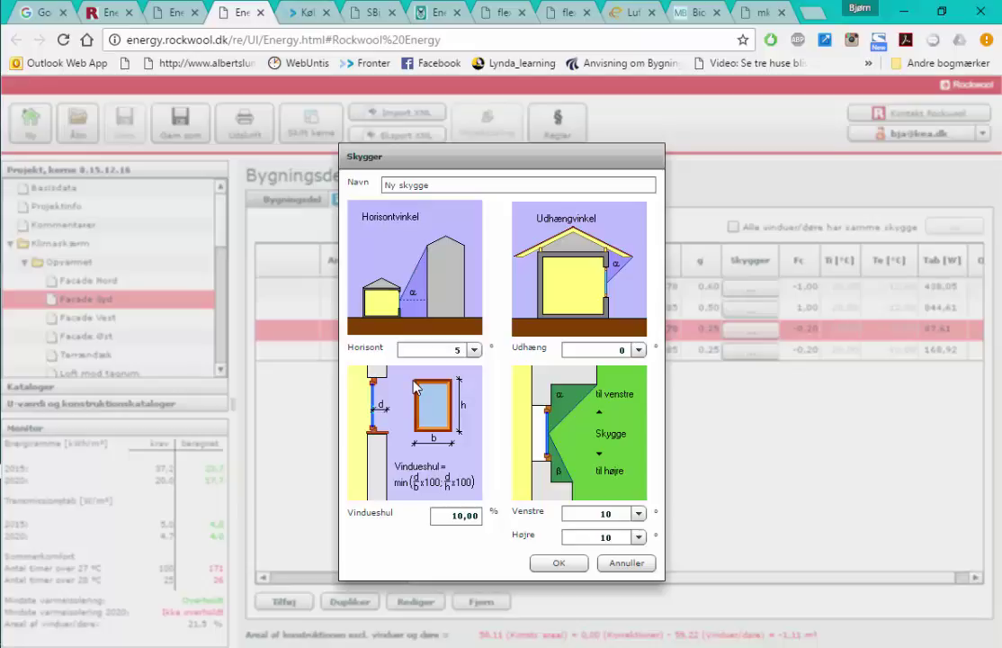
left_click(638, 351)
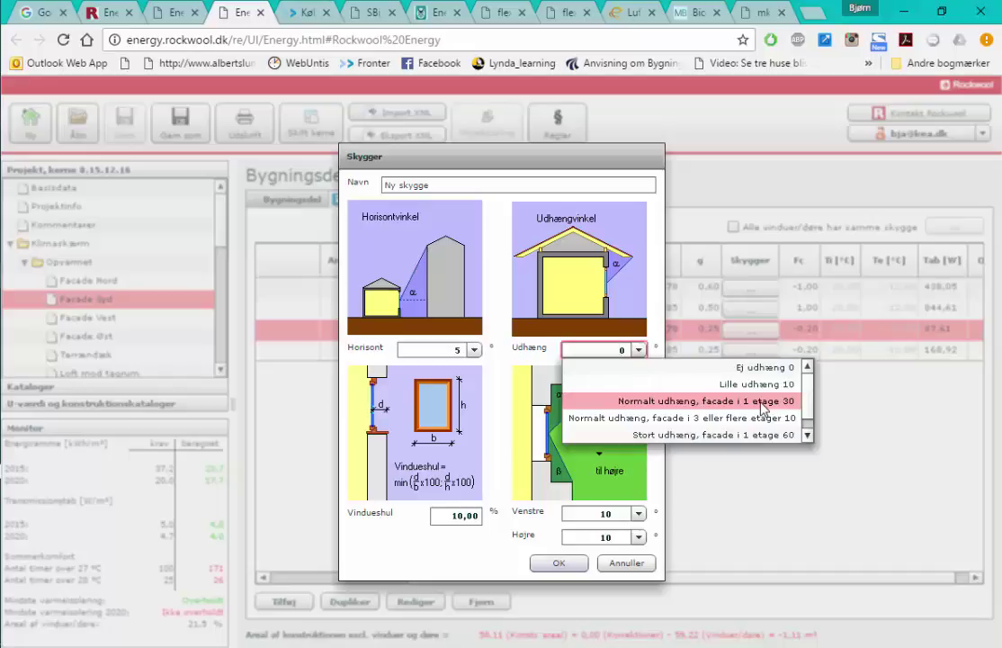
left_click(763, 407)
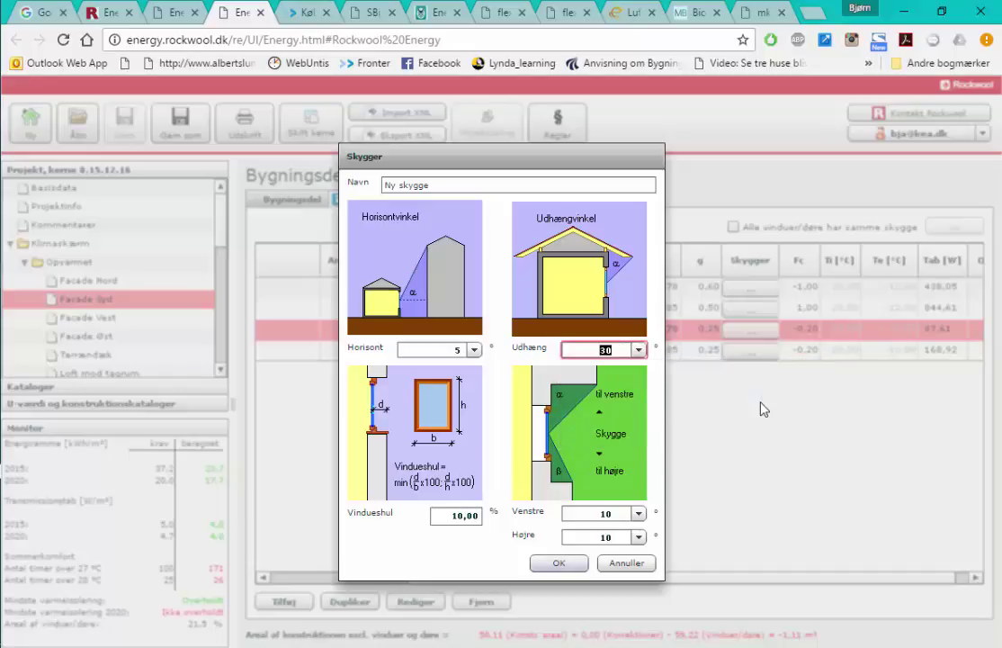
left_click(566, 569)
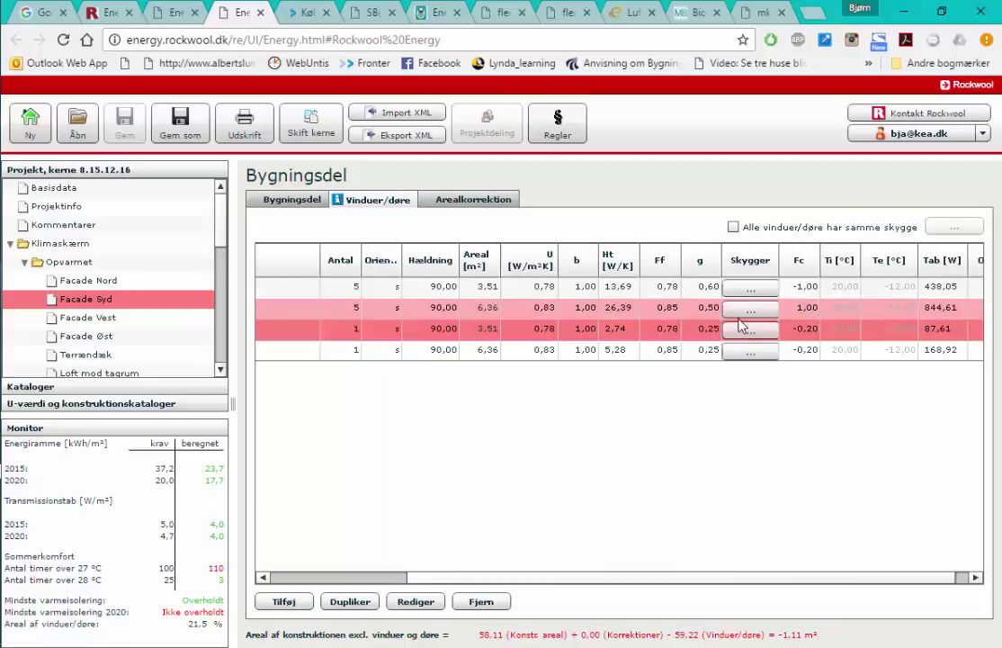
Check the Afskærmning, Fc and summer-only shading settings of the two five-unit window rows in Facade Syd.
left_click(667, 311)
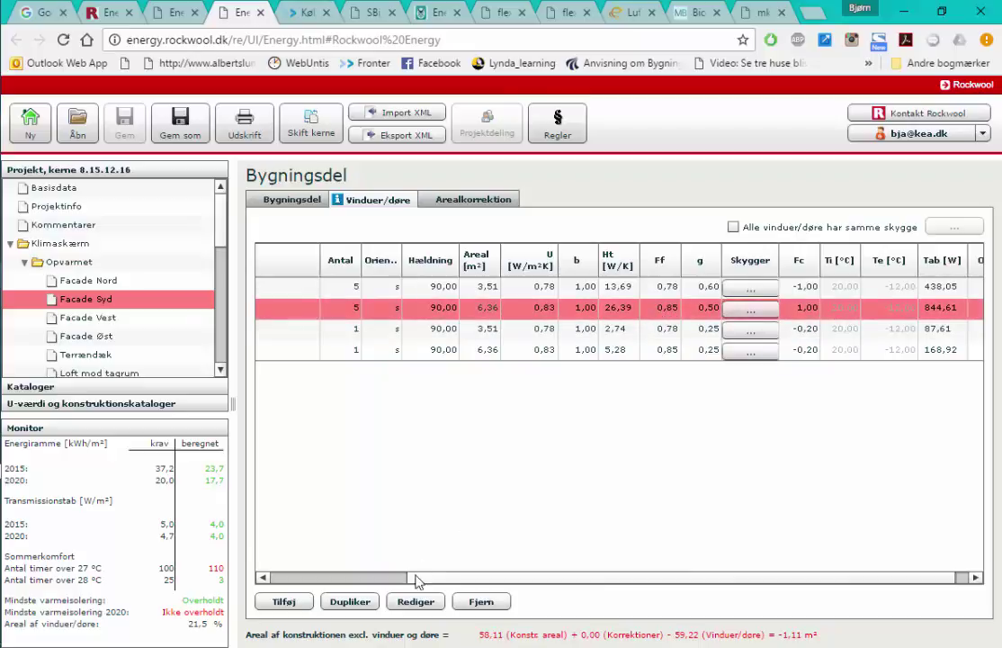
left_click(425, 609)
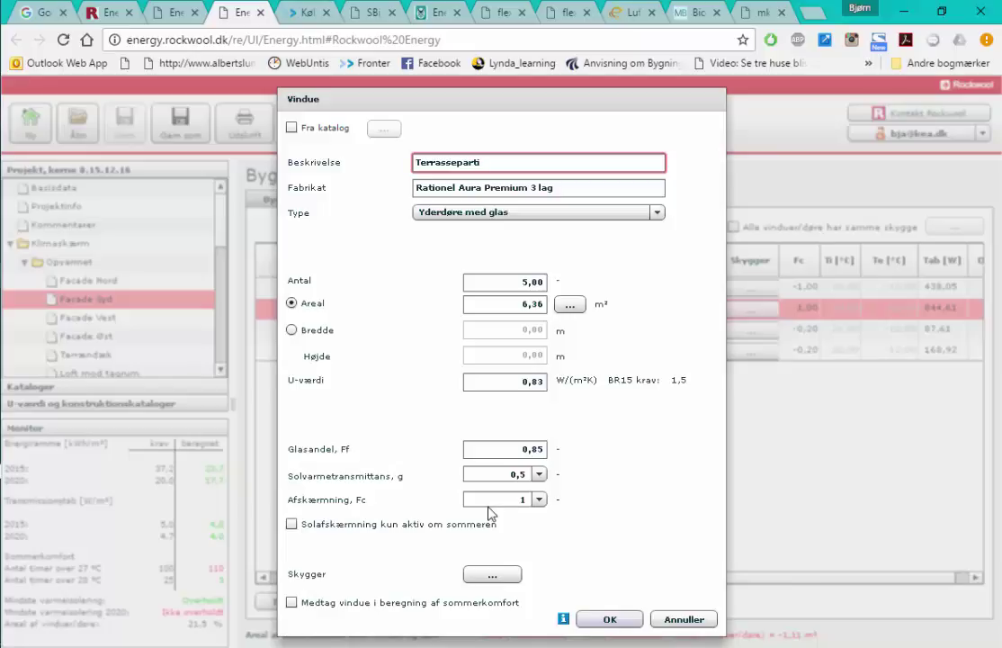
left_click(677, 621)
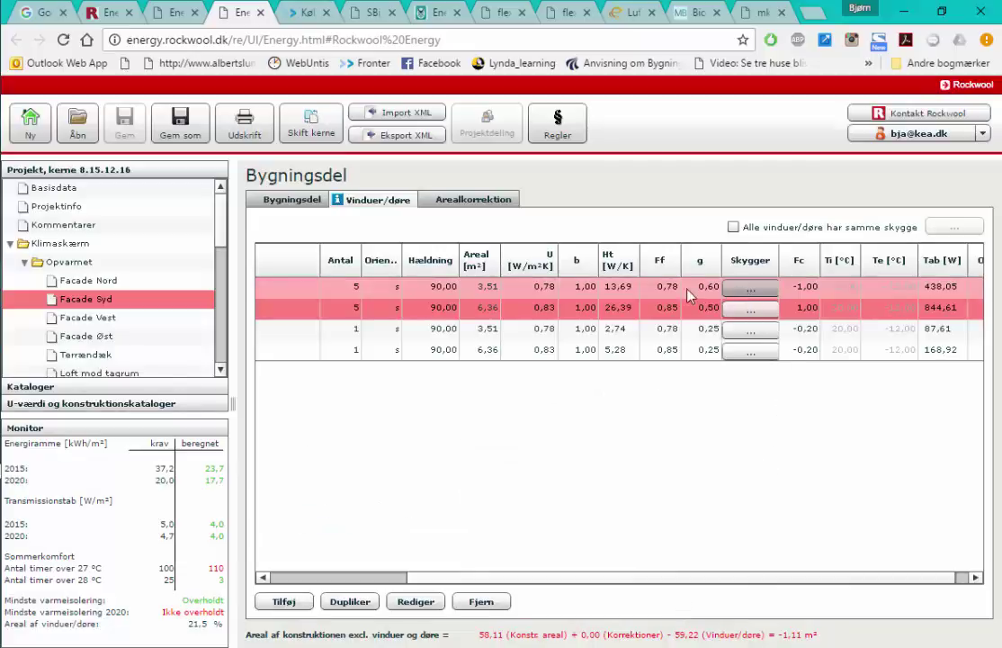
left_click(686, 288)
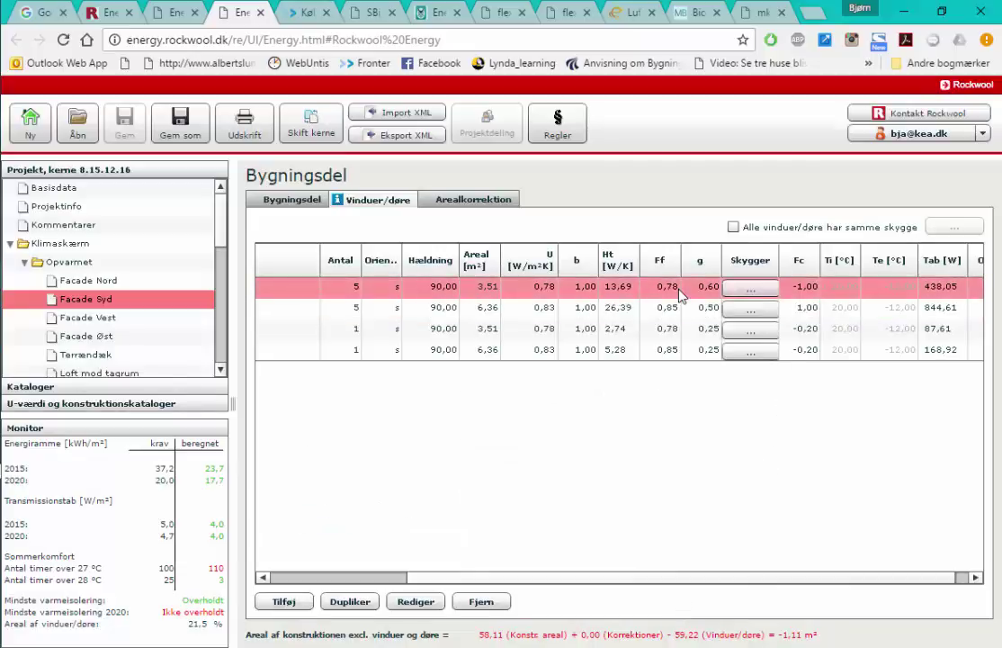
left_click(416, 602)
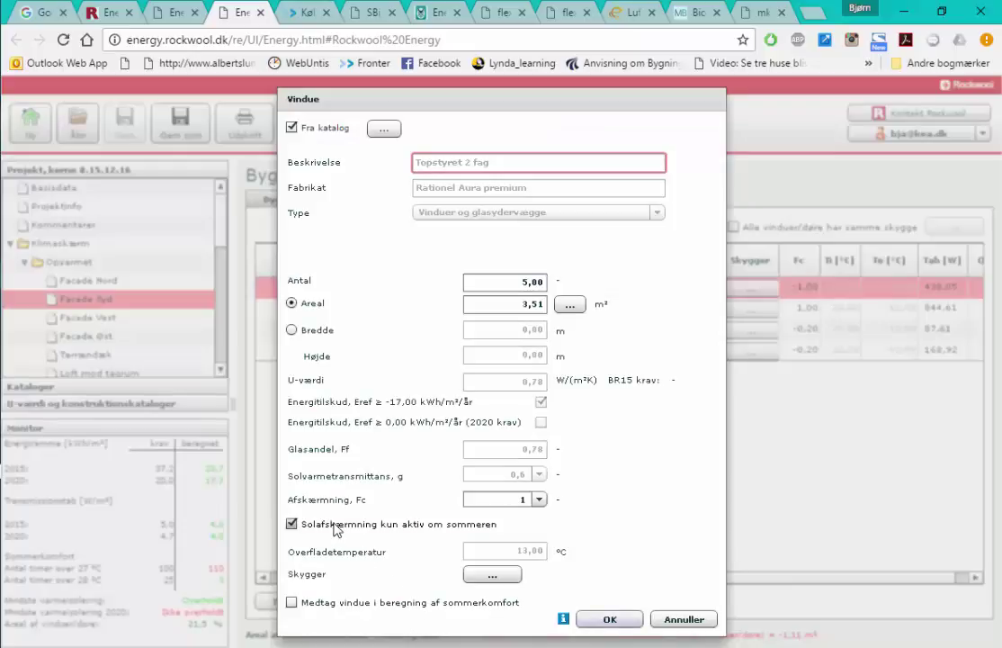
left_click(619, 623)
Enable Solafskærmning kun aktiv om sommeren for the five-unit 6,36 m² Terrasseparti in Facade Syd and save it.
left_click(623, 310)
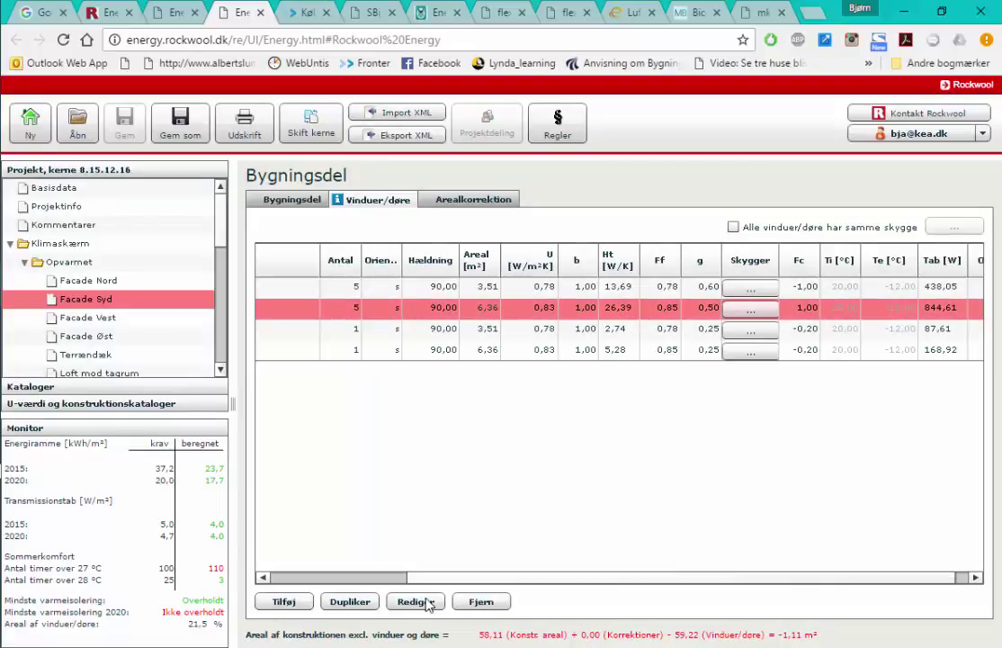
left_click(426, 602)
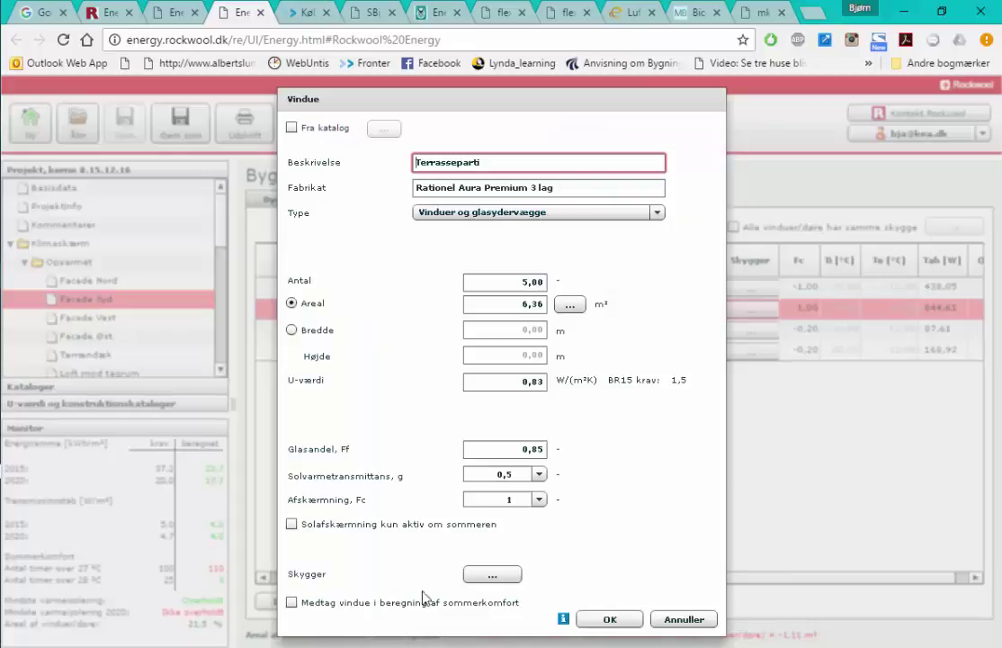
left_click(291, 524)
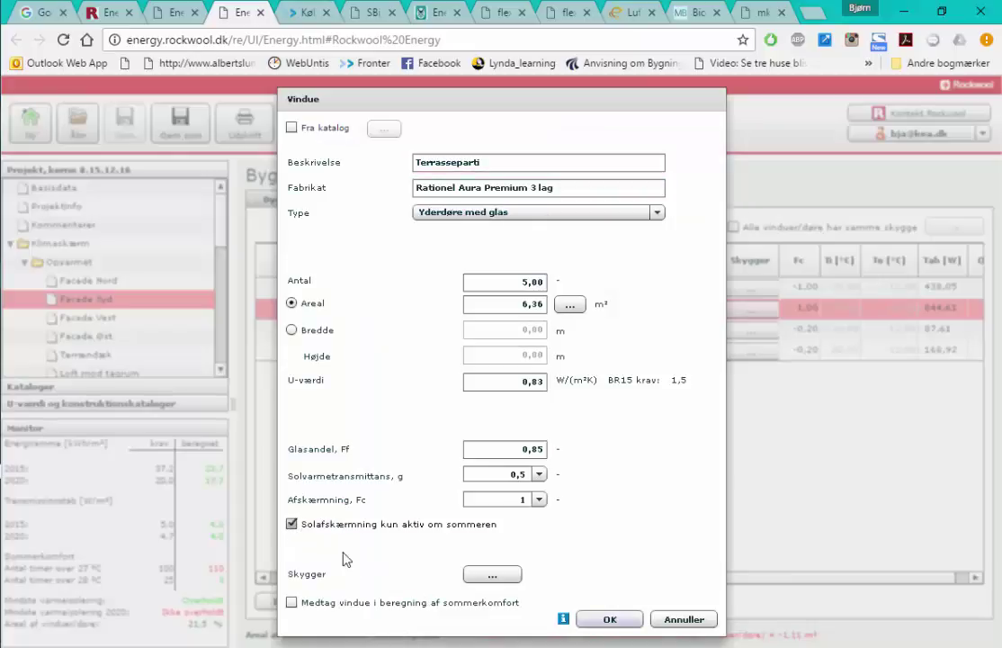
left_click(610, 620)
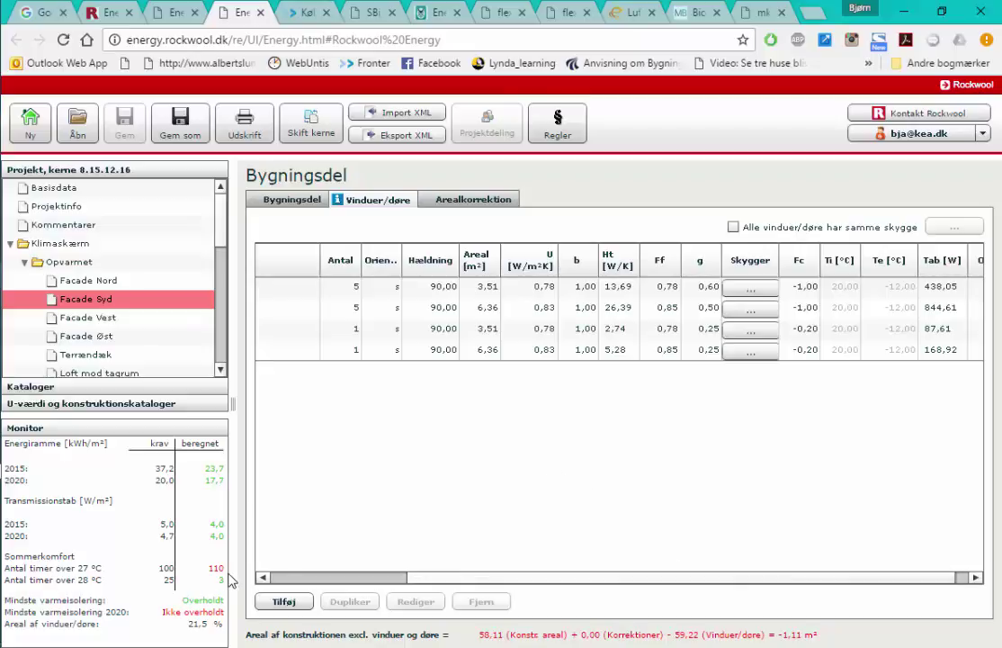
left_click(401, 350)
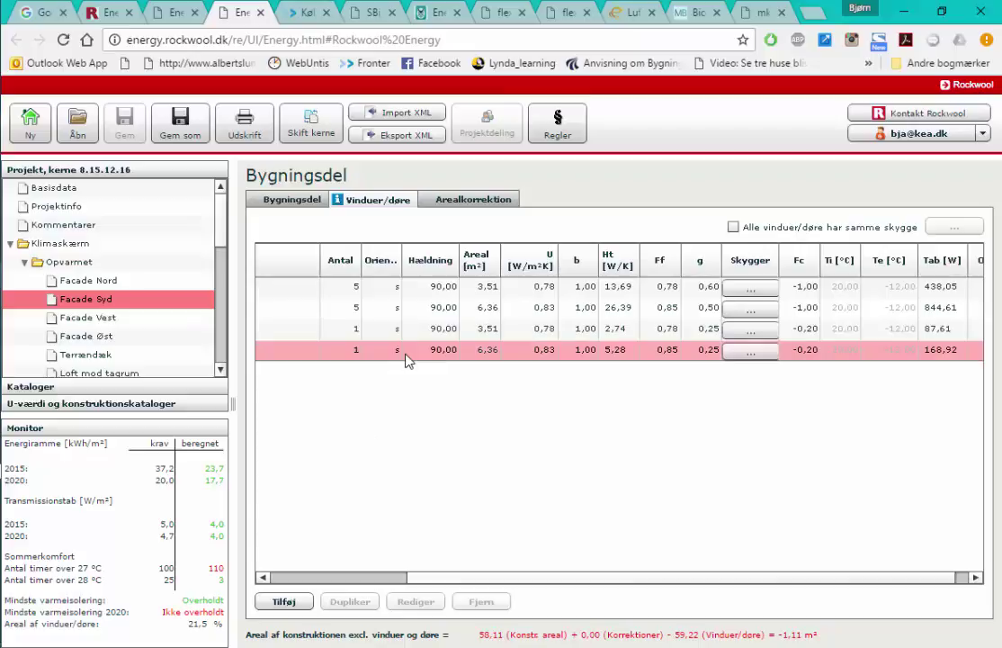
left_click(611, 465)
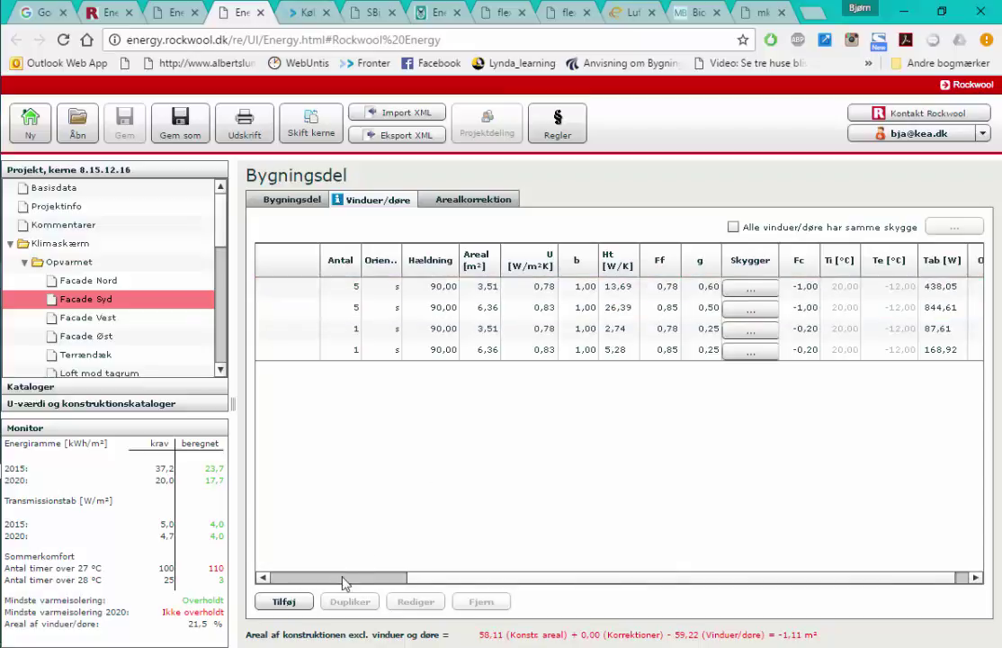
Set Afskærmning, Fc to 0,7 for the five-unit 3,51 m² Topstyret 2 fag window in Facade Syd and save it.
left_click(351, 292)
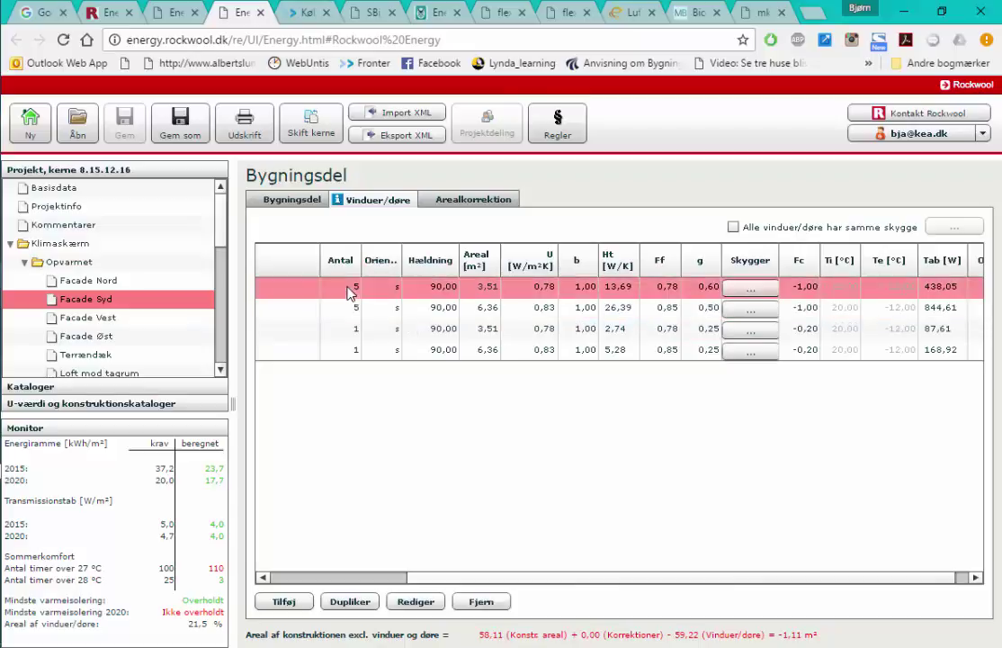
left_click(415, 602)
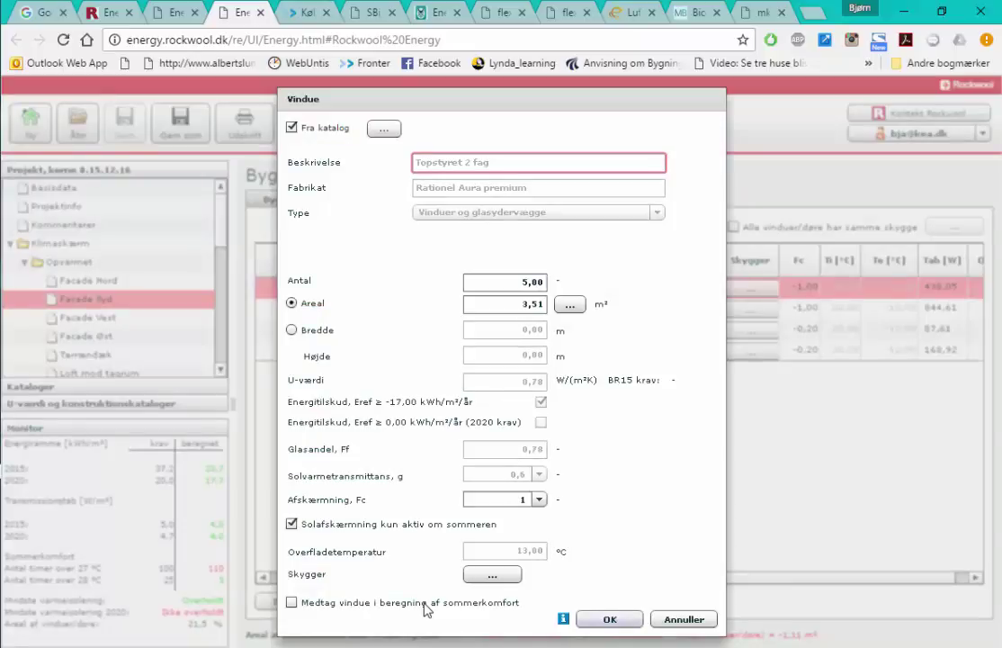
left_click(539, 499)
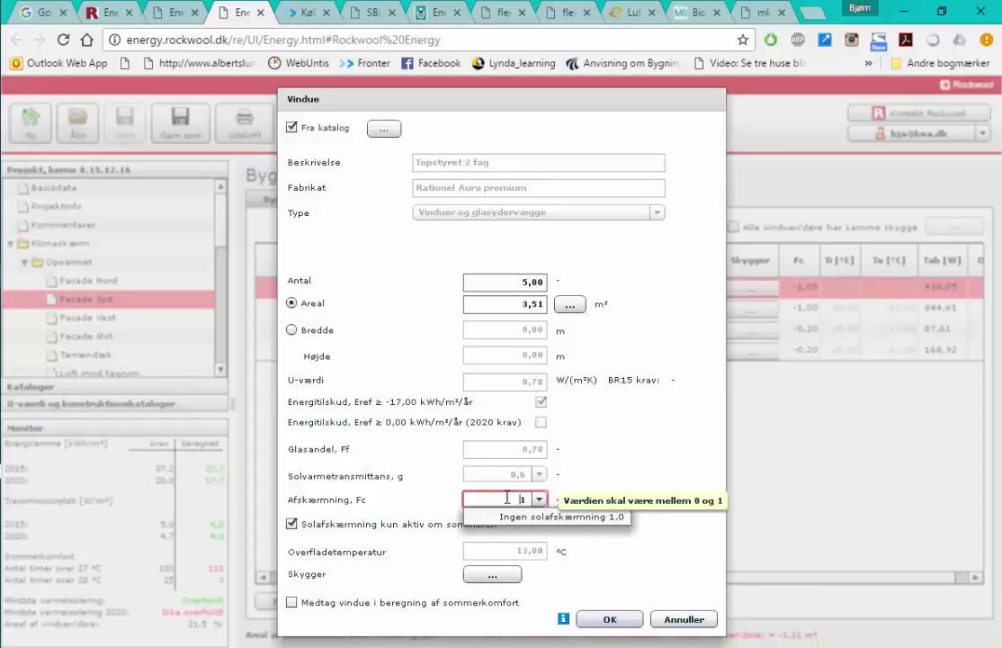
left_click(506, 498)
key("BackSpace")
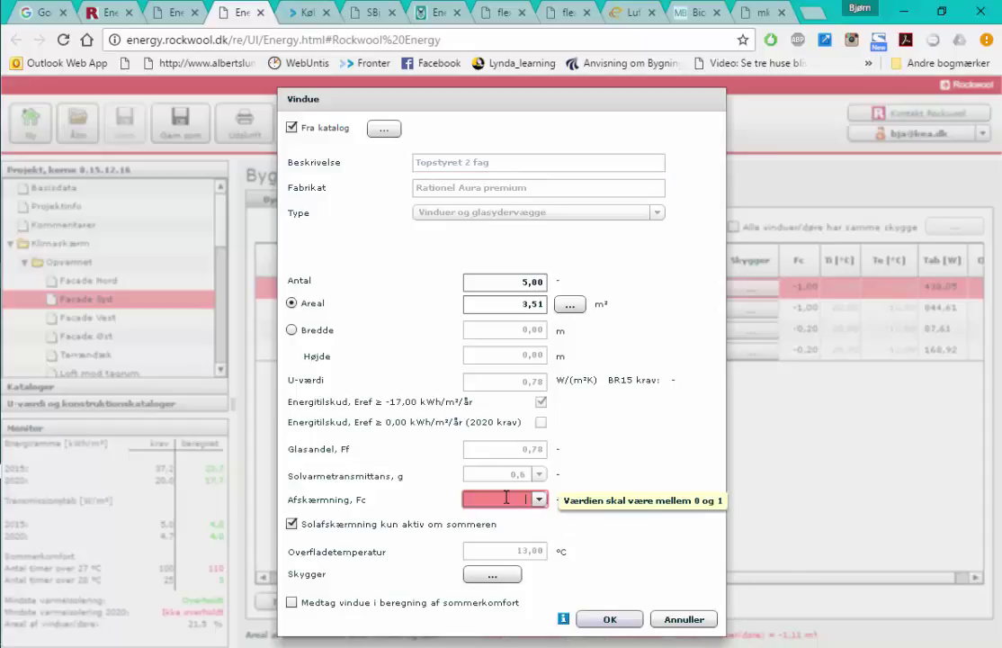
type("0,7")
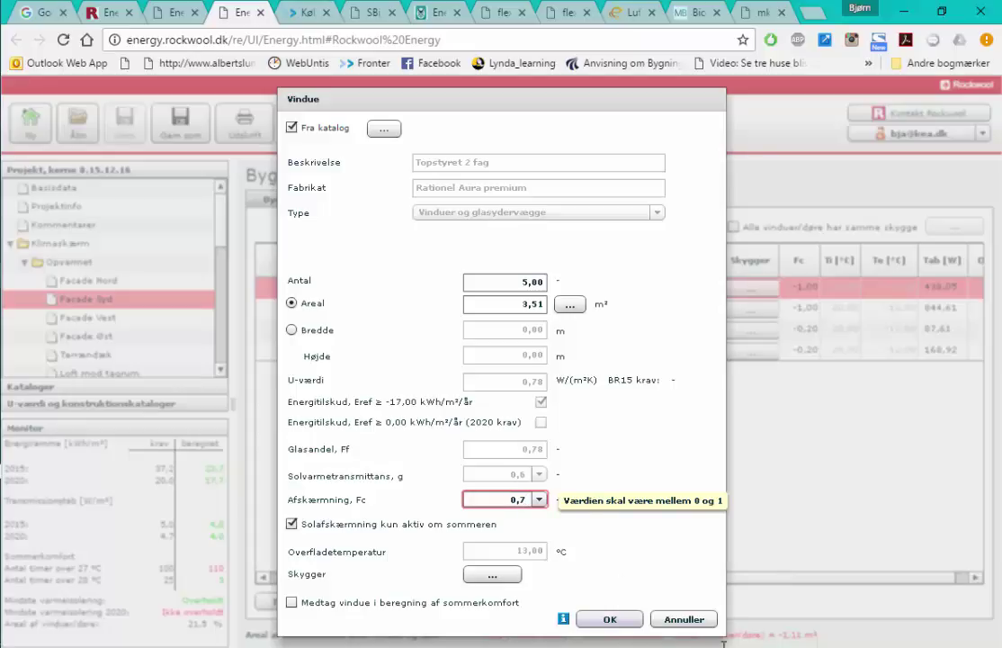
left_click(618, 621)
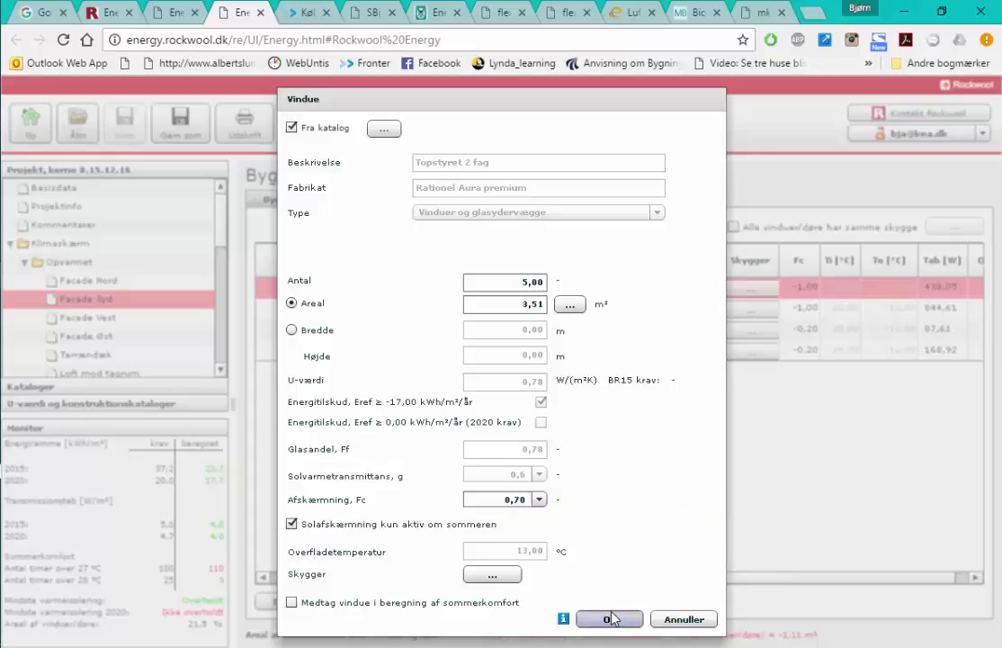
left_click(611, 620)
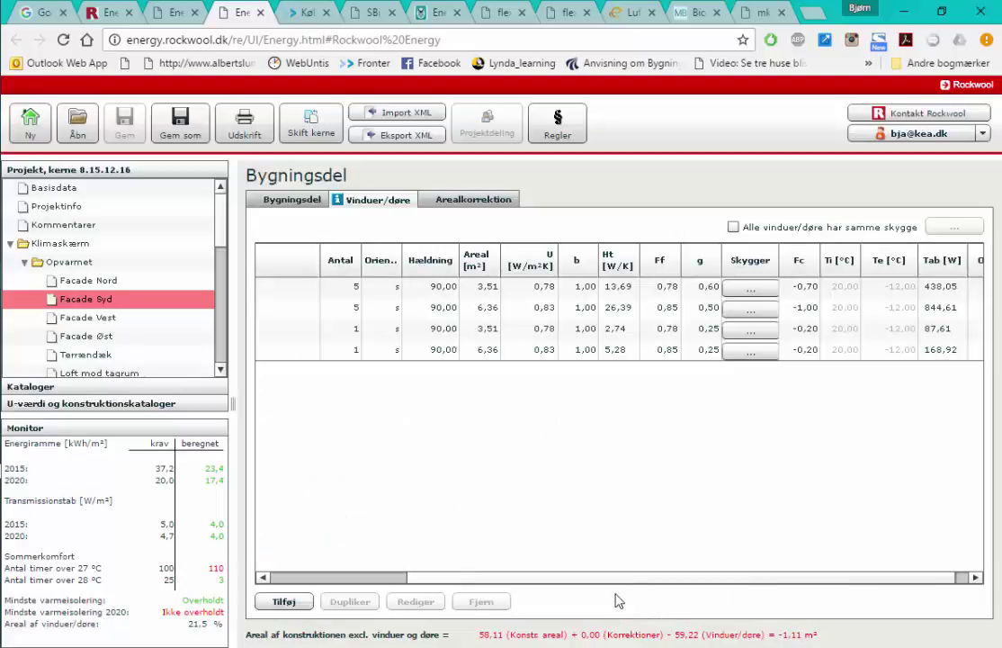
Set Afskærmning, Fc to 0,7 for the five-unit 6,36 m² Terrasseparti in Facade Syd and save it.
left_click(377, 312)
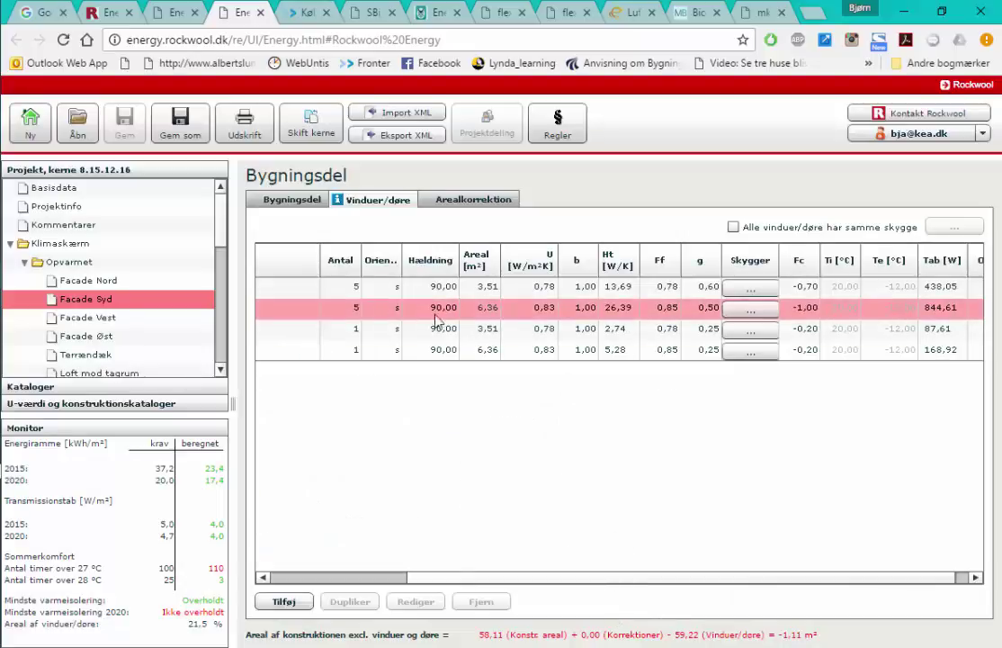
left_click(379, 311)
left_click(443, 601)
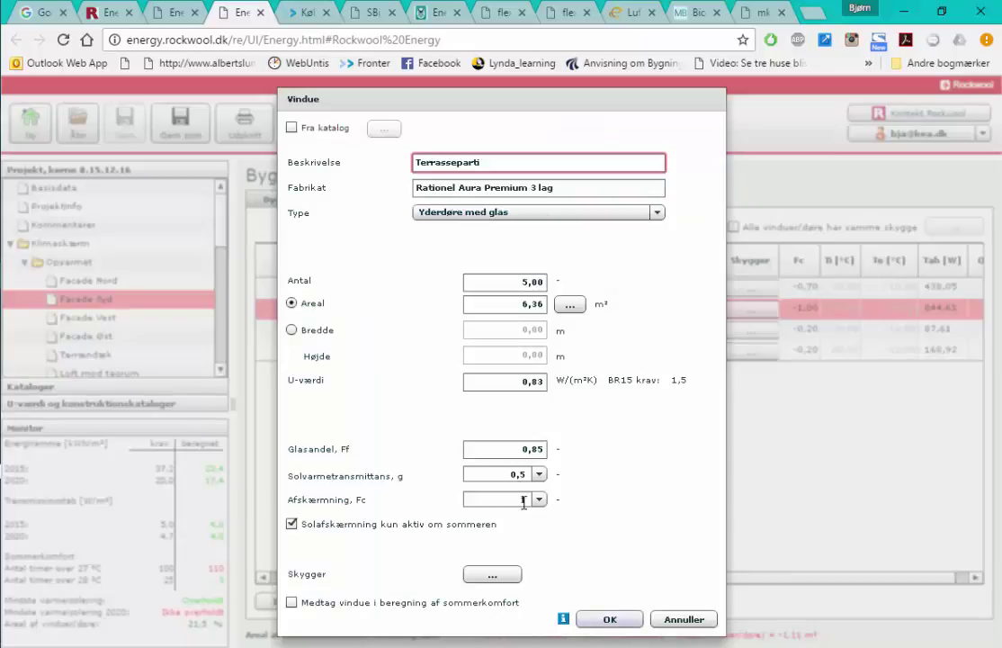
left_click(527, 499)
type("0,")
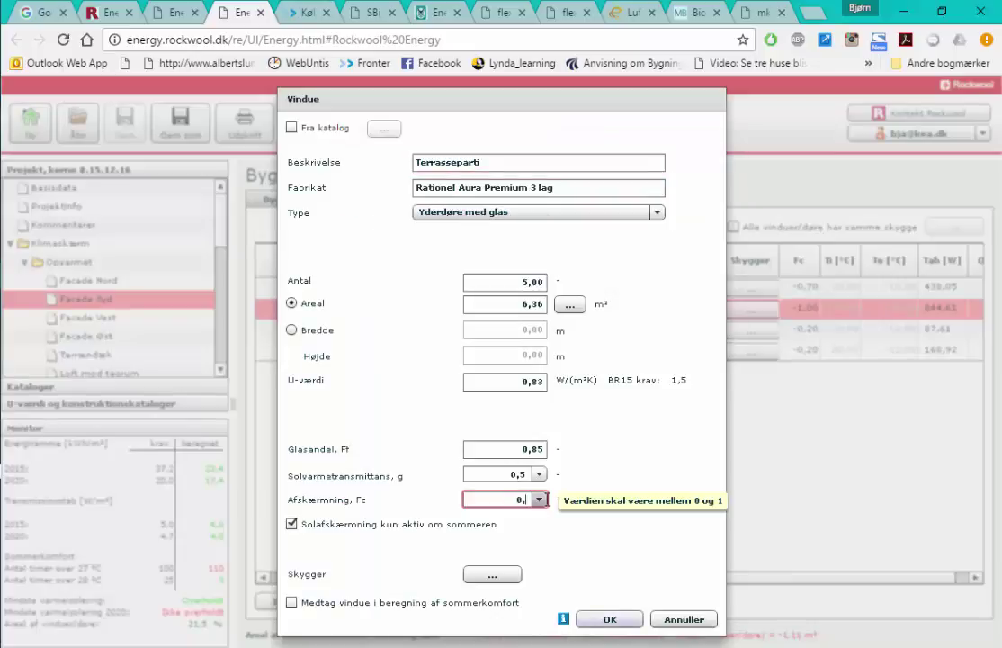
type("7")
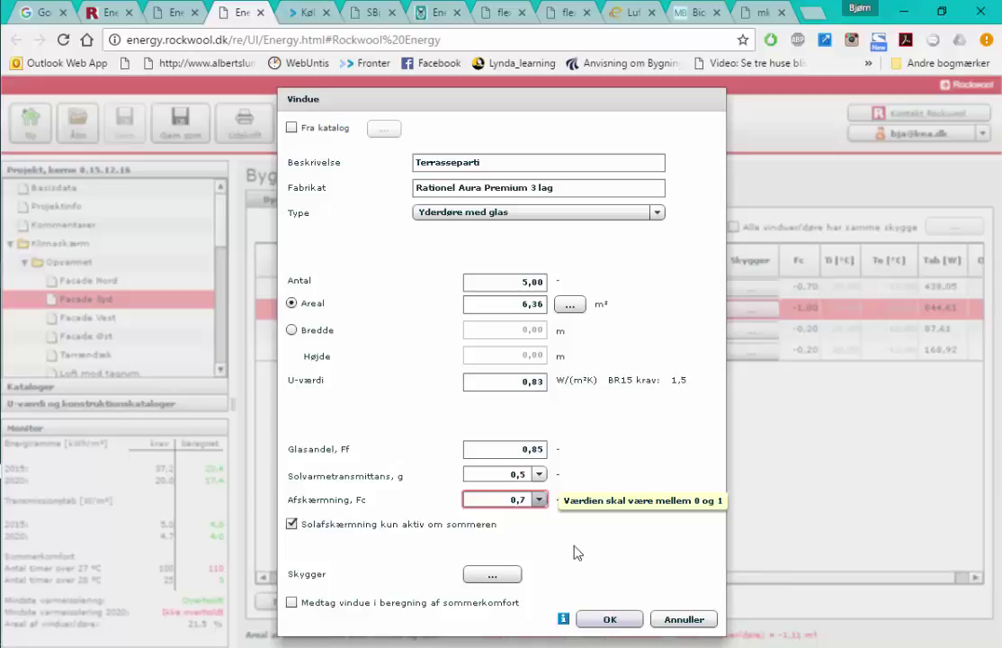
left_click(610, 619)
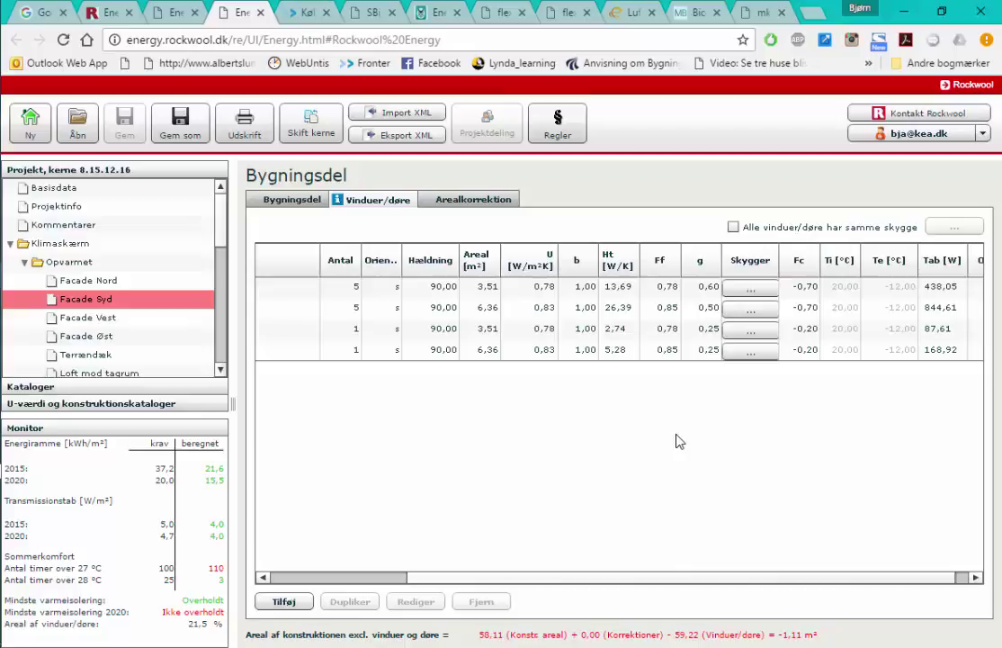
Set the shading Vindueshul of the single 6,36 m² Terrasseparti in Facade Syd to 10 % and save it.
left_click(733, 351)
left_click(751, 351)
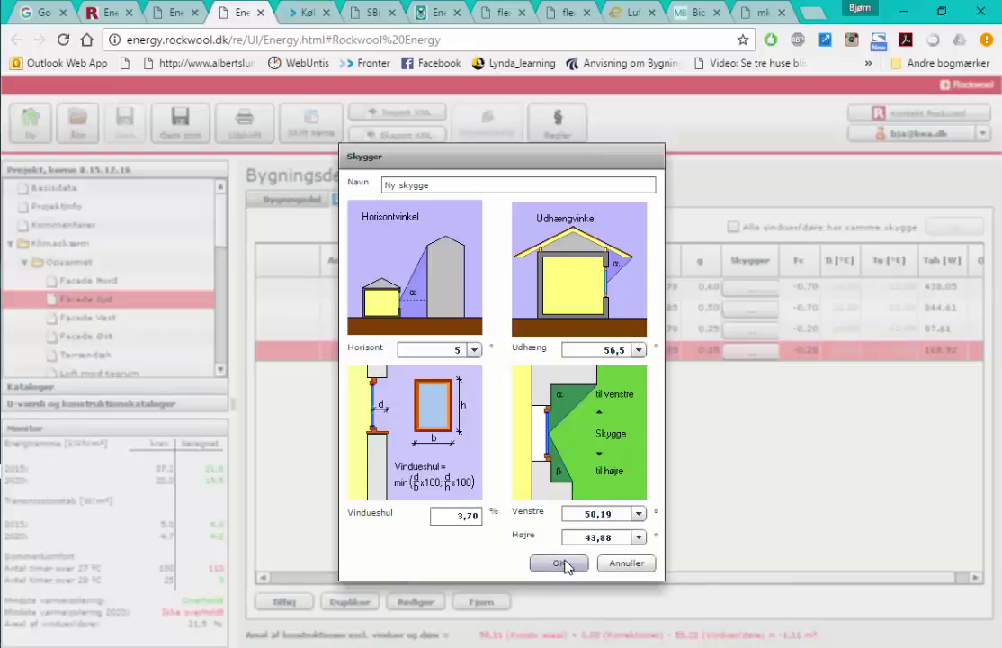
left_click(442, 515)
double_click(463, 516)
type("10")
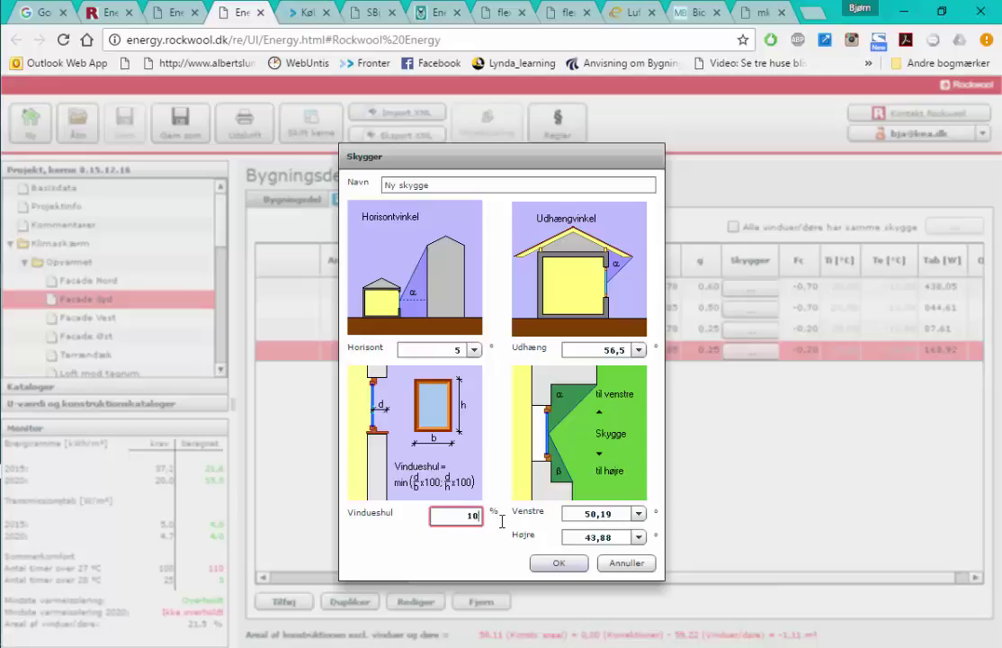
left_click(559, 563)
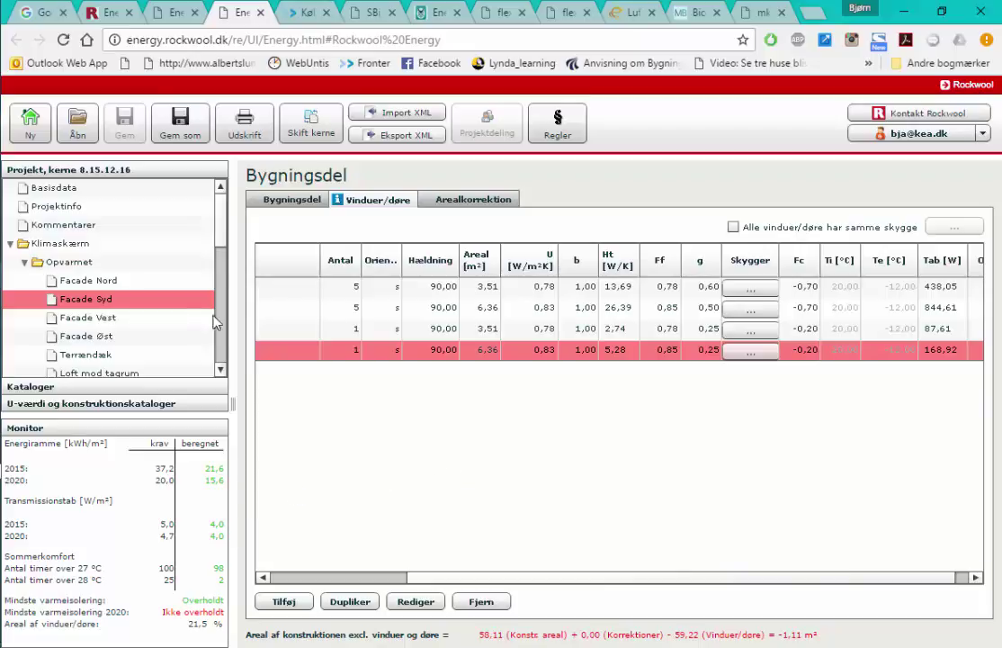
Review the building's key figures under Resultater, Nøgletal, including the energy frame and electricity demand.
scroll(223, 266, "down", 5)
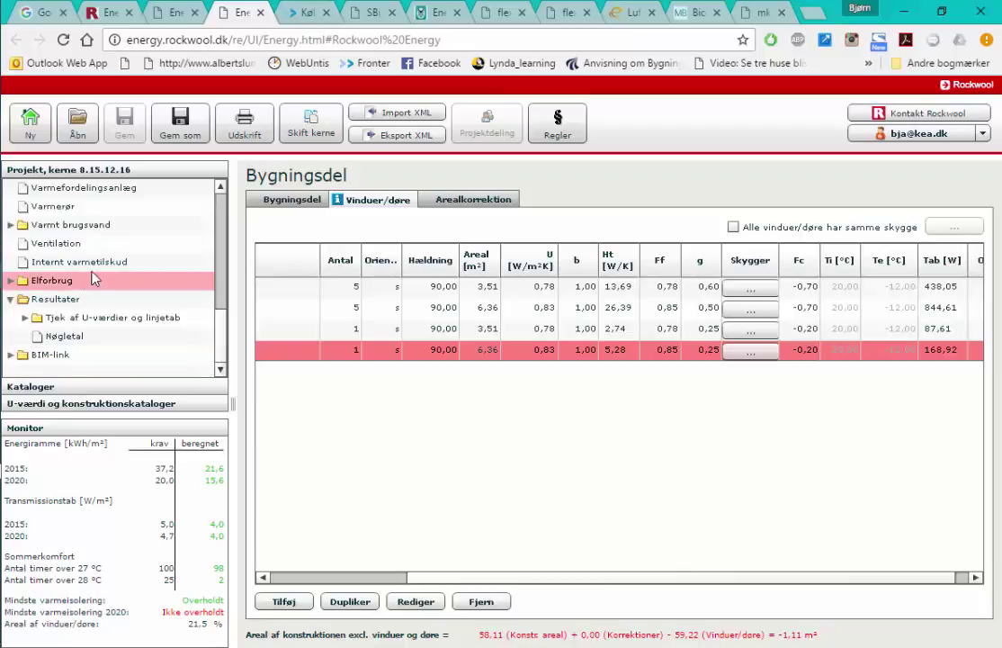
left_click(83, 336)
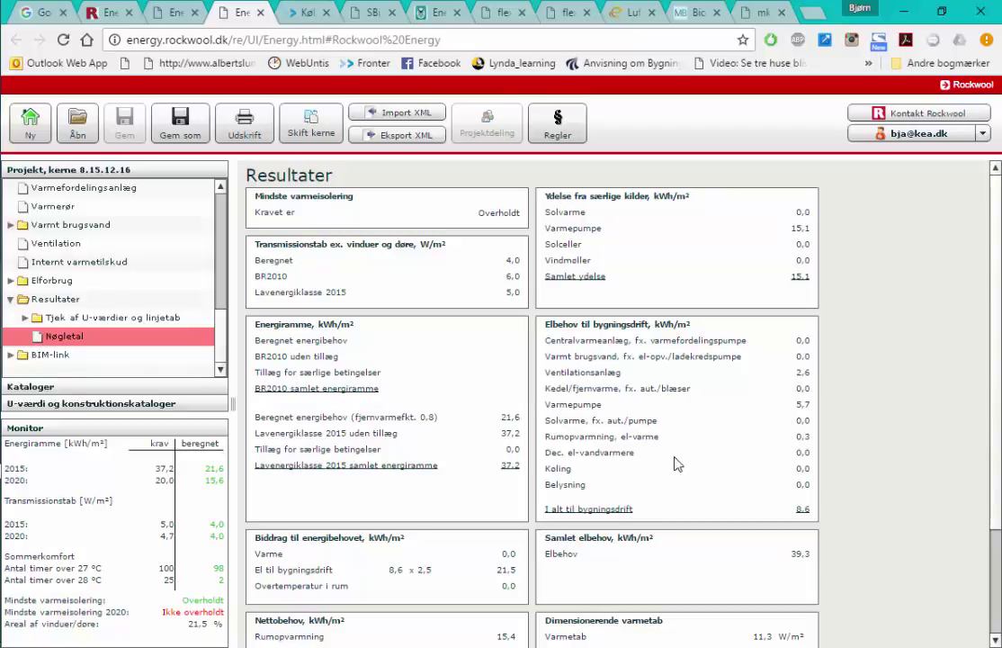
scroll(576, 513, "down", 1)
key("alt+Tab")
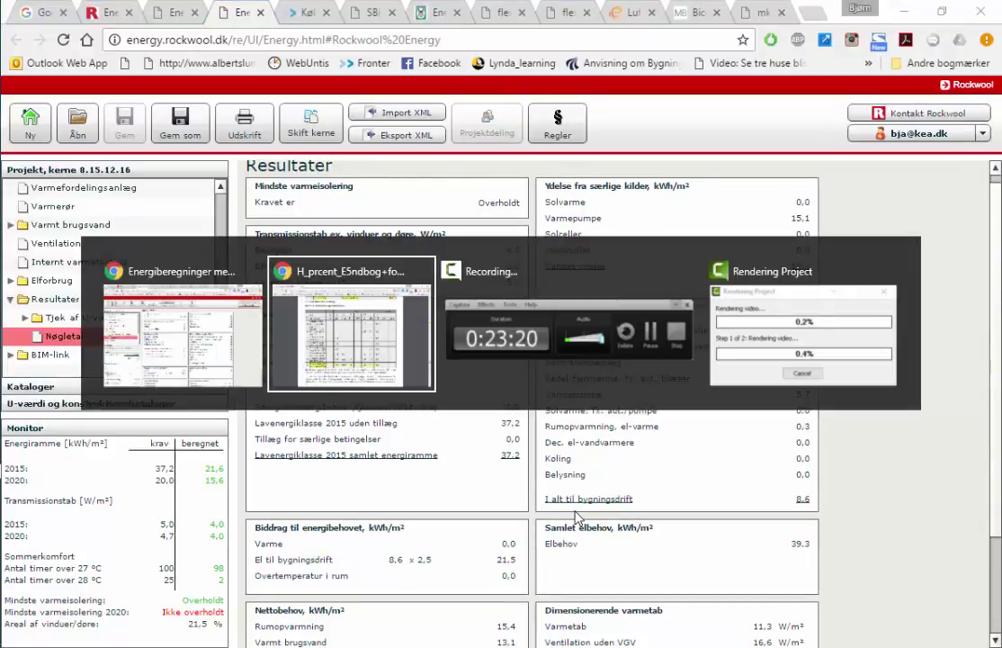
key("alt+Tab")
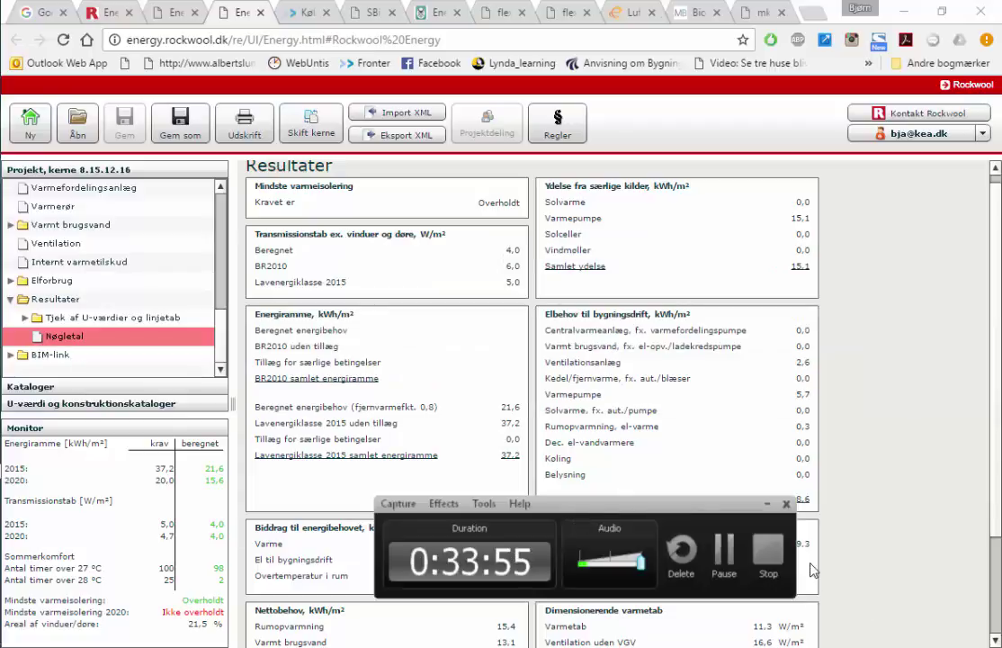